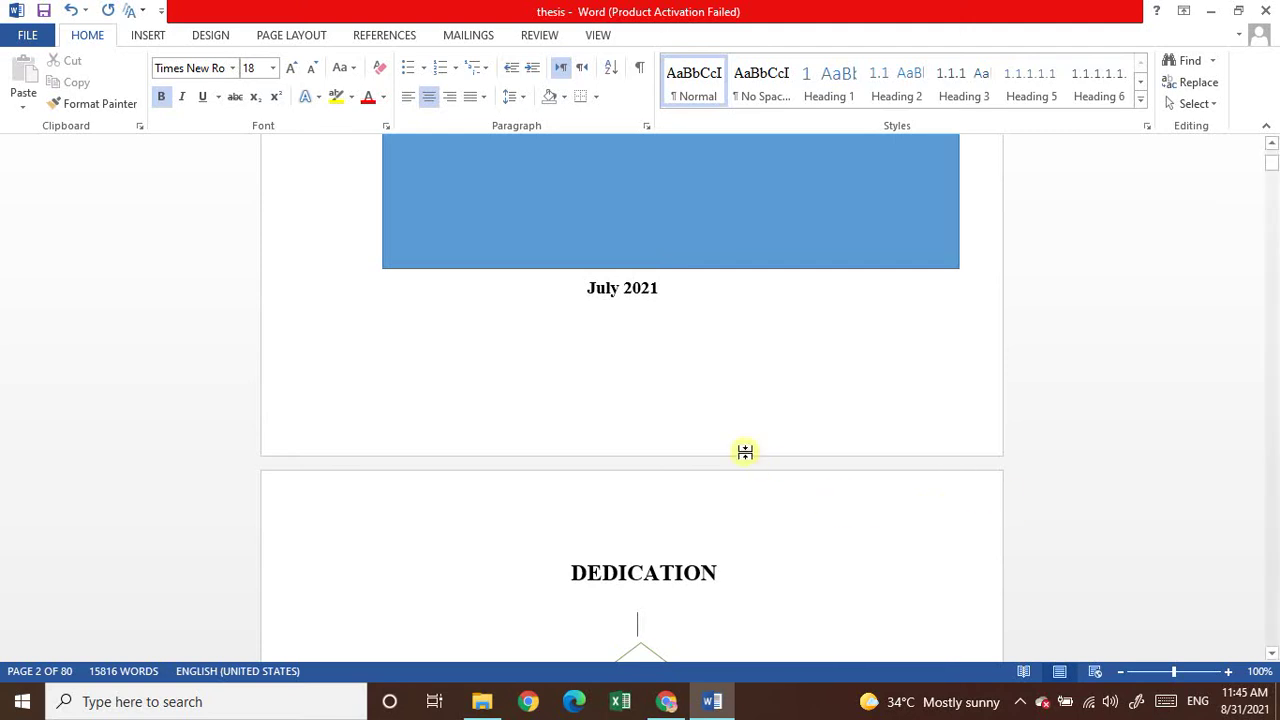
Step: Insert a Next Page section break below the "July 2021" line on the thesis title page
double_click(569, 412)
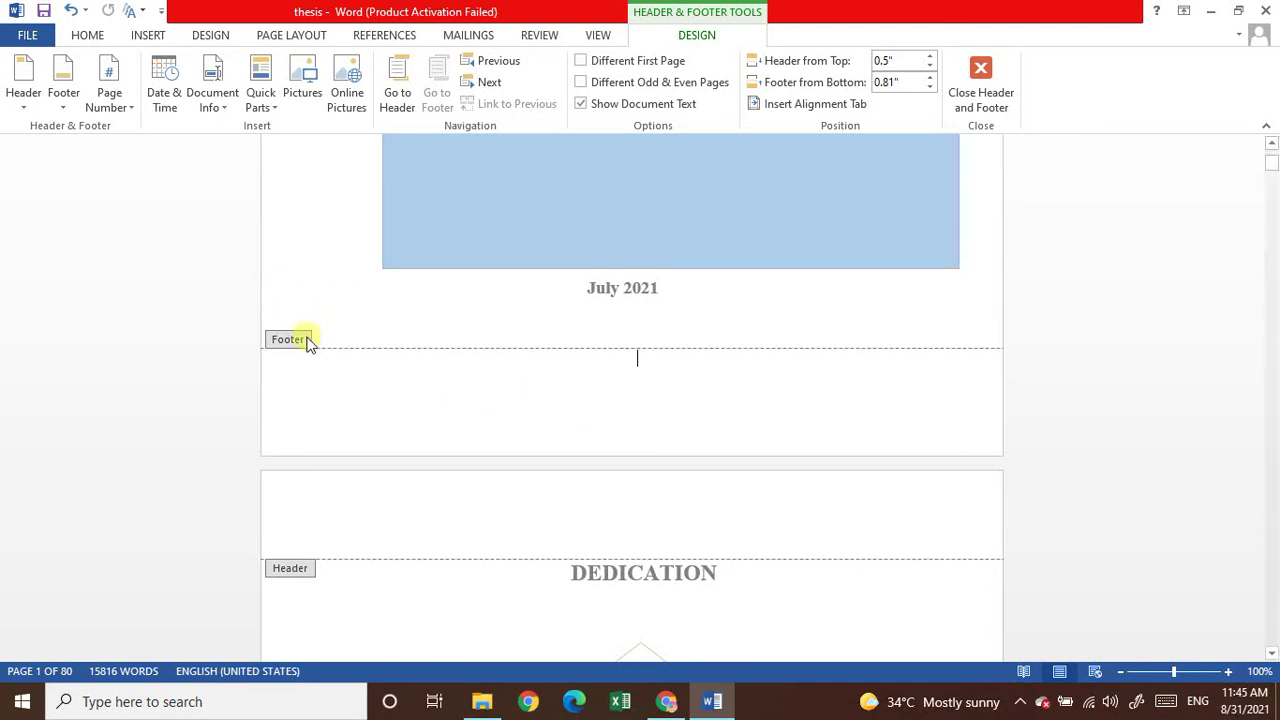
double_click(441, 328)
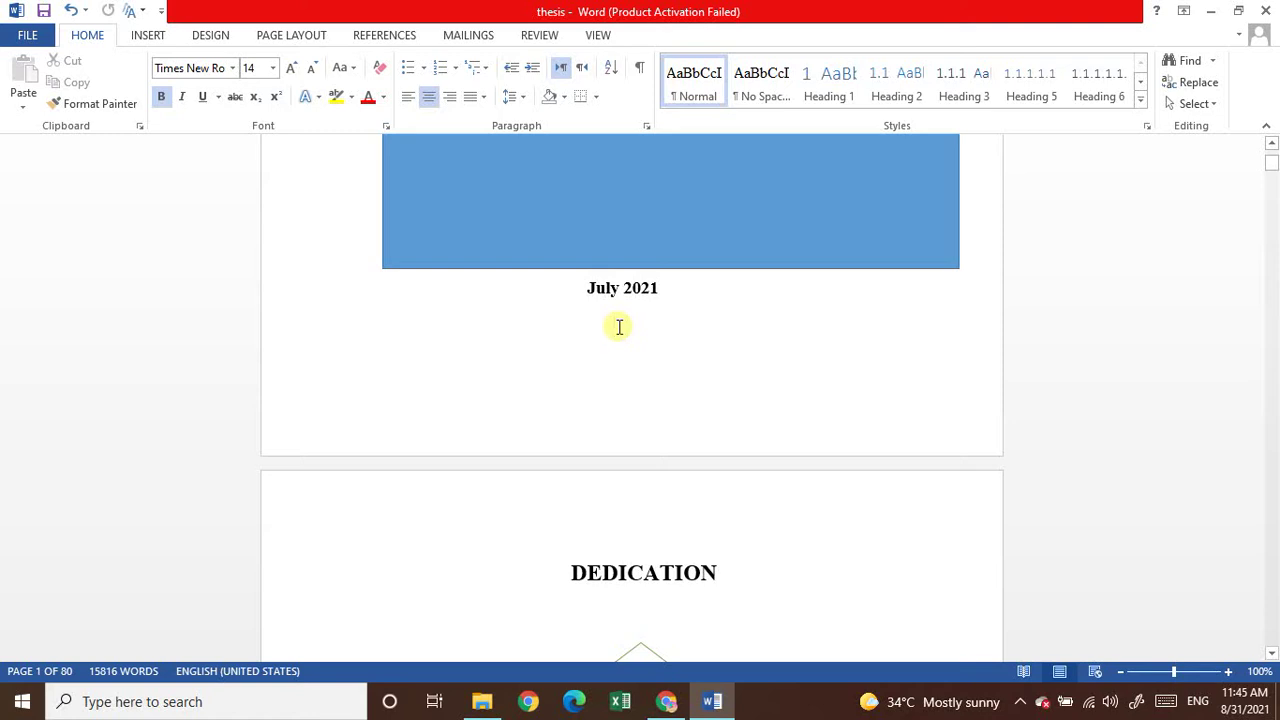
click(292, 36)
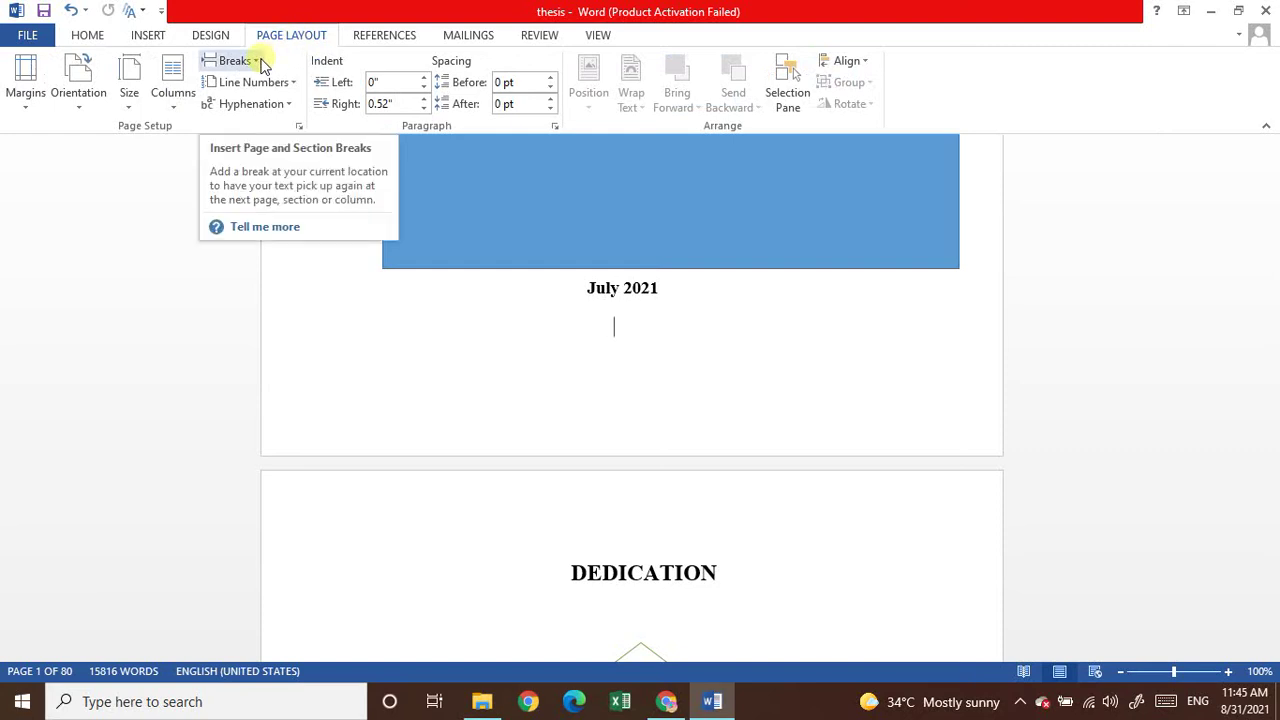
click(258, 62)
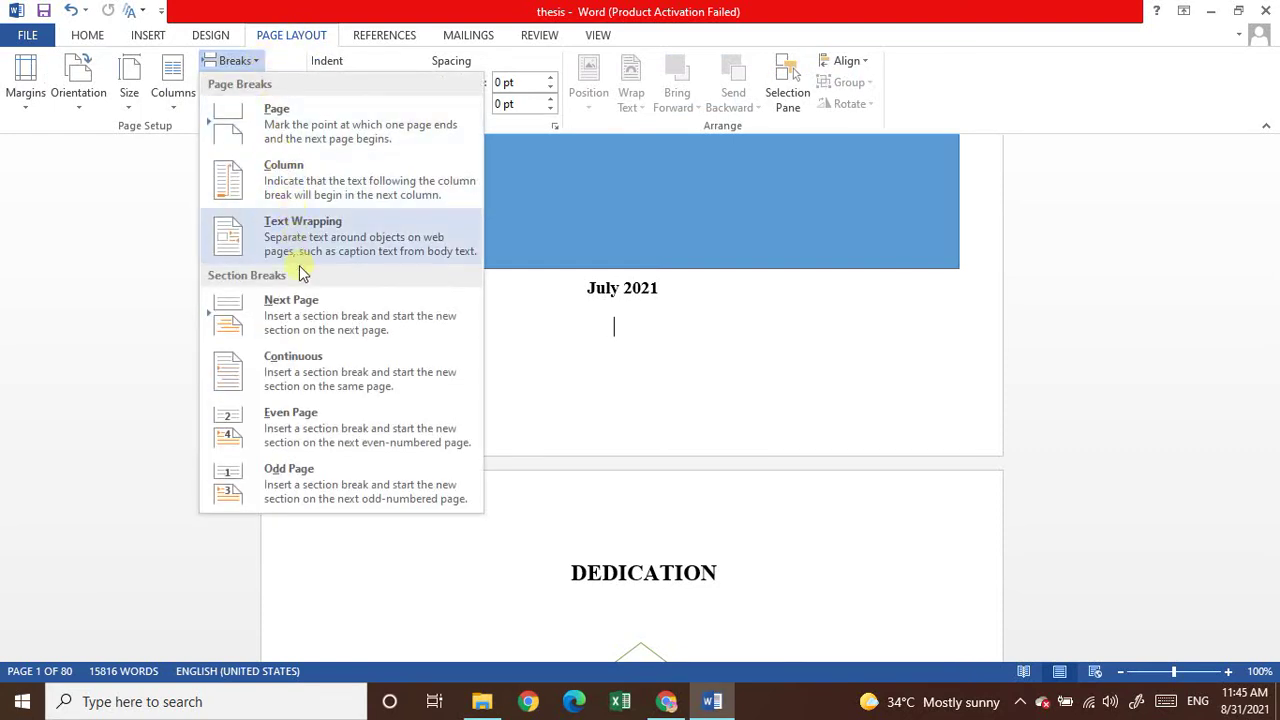
click(310, 318)
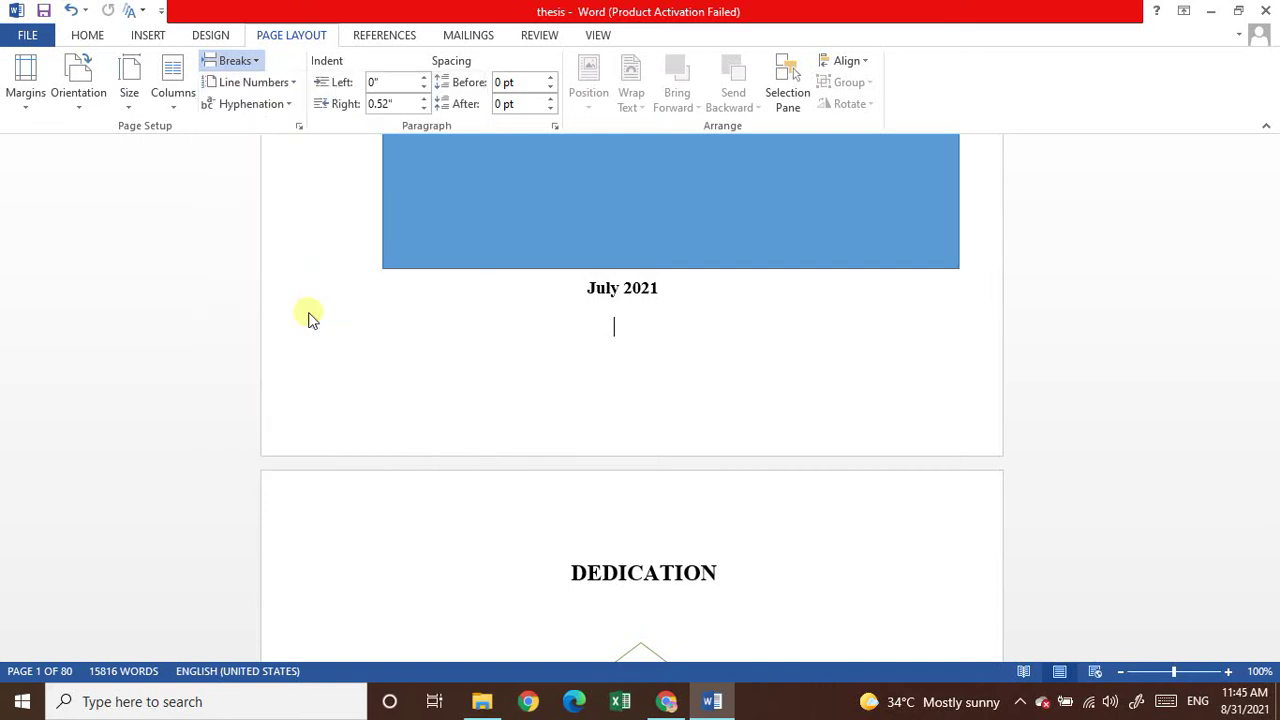
Step: Check the section labels of the title page's footer and the Dedication page's header, and close the header and footer view
double_click(579, 406)
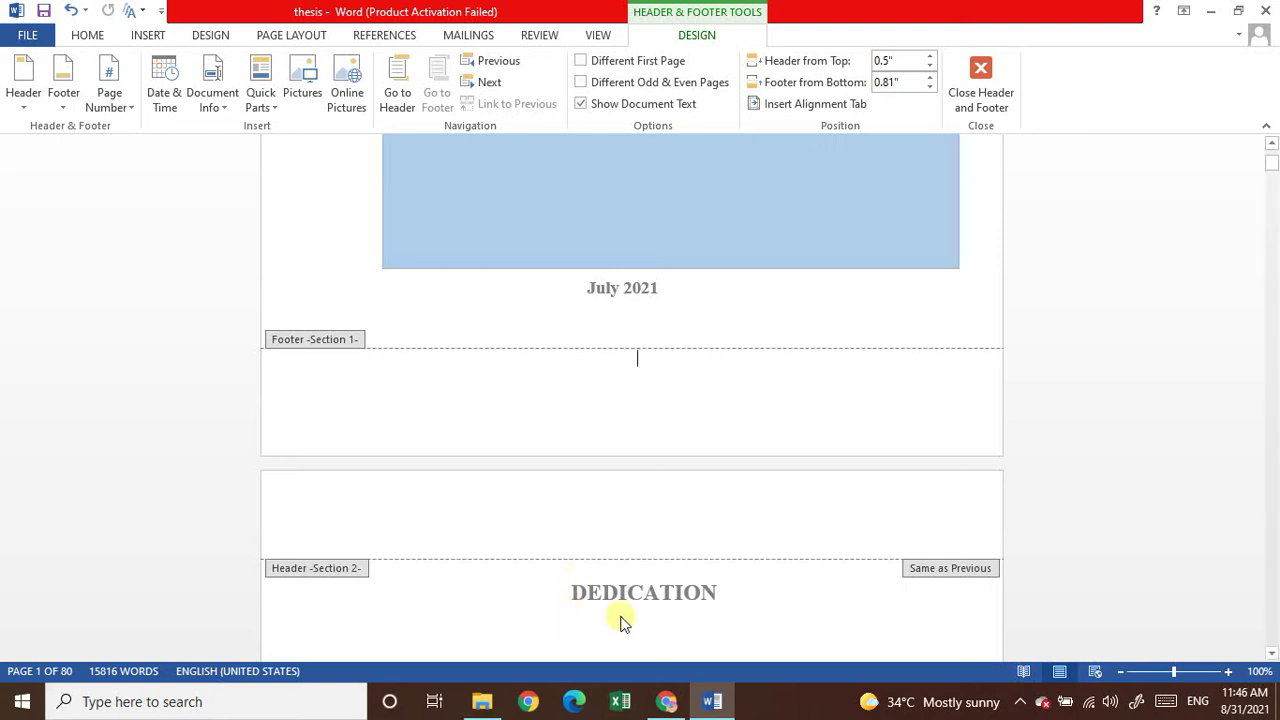
click(730, 613)
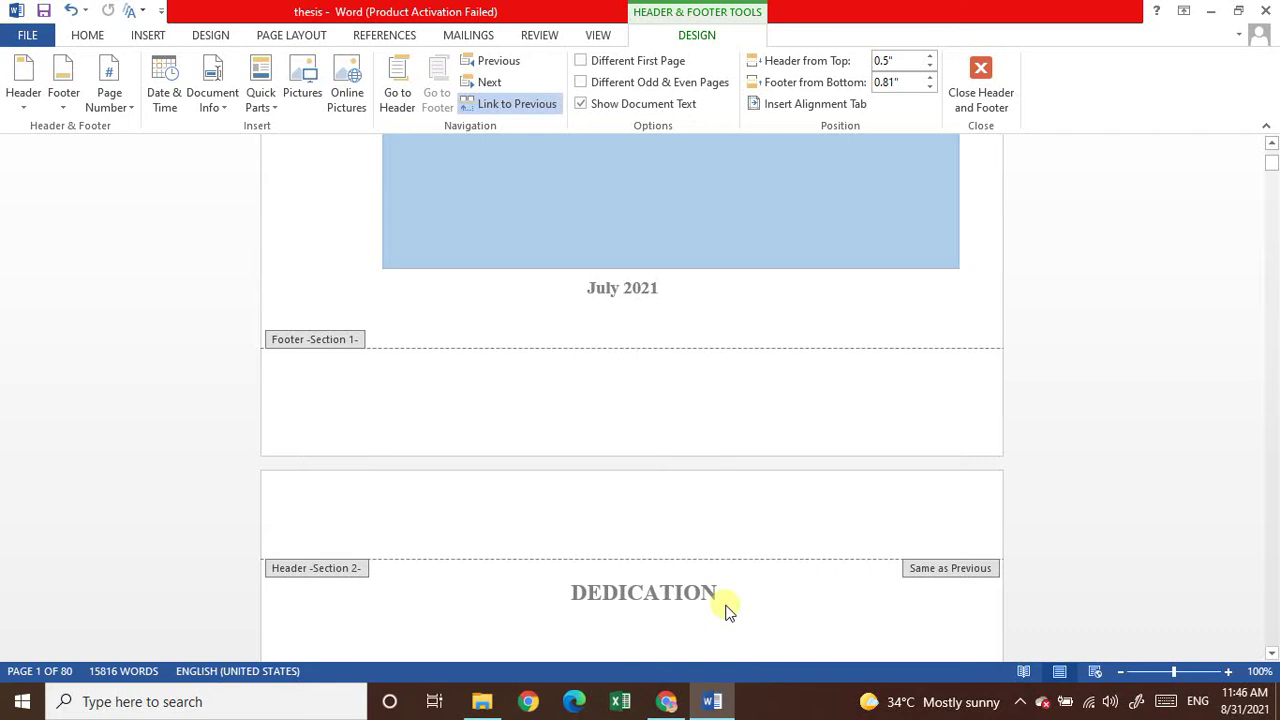
double_click(730, 613)
Step: Insert a Plain Number 2 page number at the bottom of the page in the Section 2 footer and return to the body text
scroll(725, 605, down, 3)
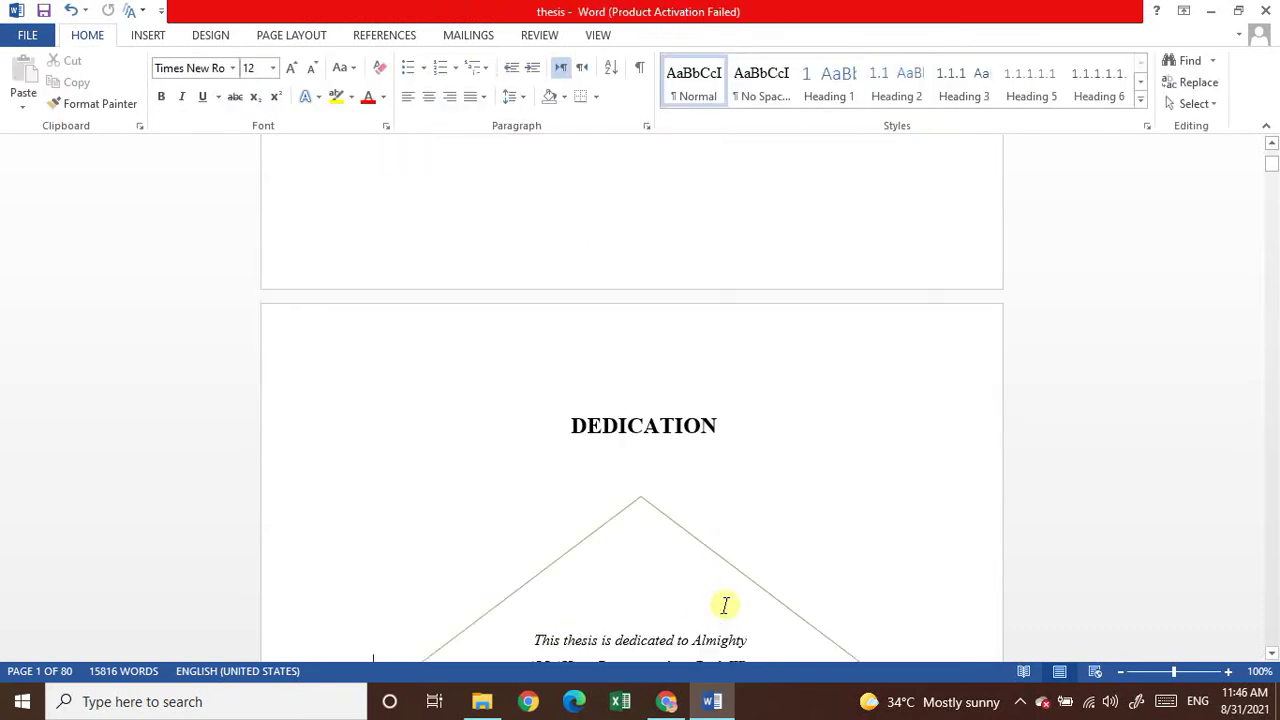
scroll(725, 605, down, 6)
scroll(727, 605, down, 2)
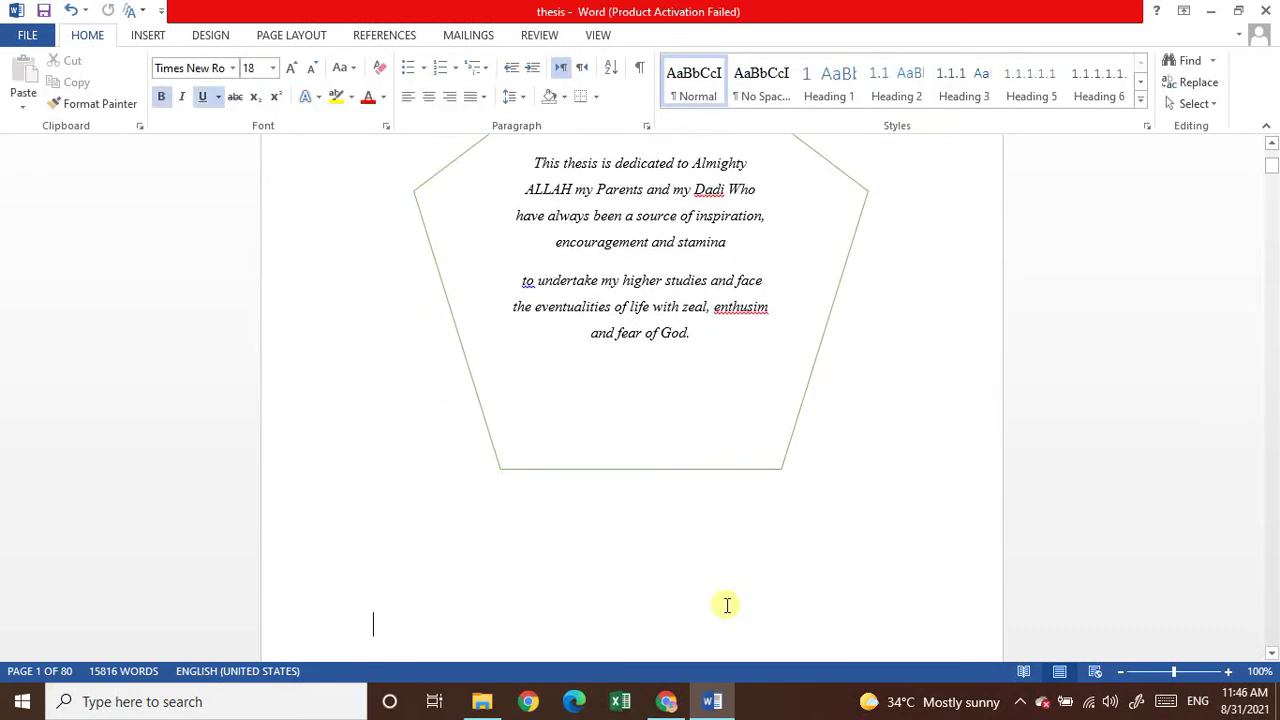
scroll(726, 604, down, 5)
click(652, 455)
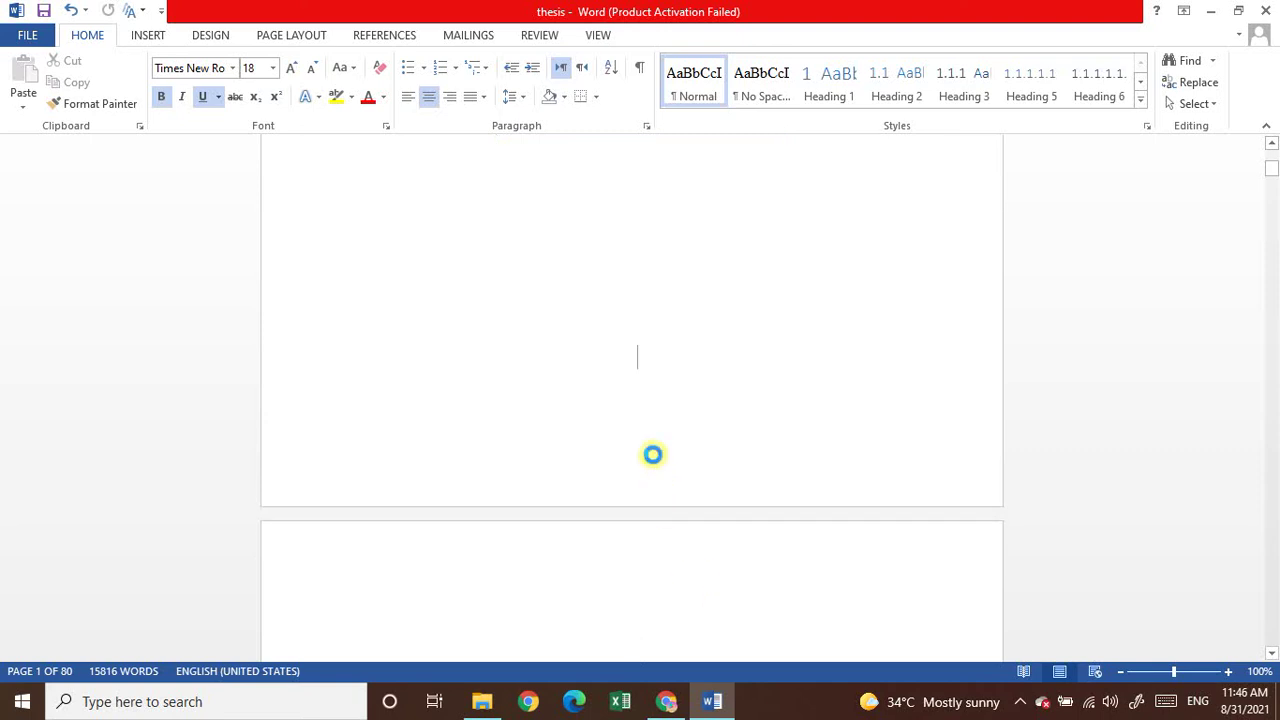
double_click(652, 455)
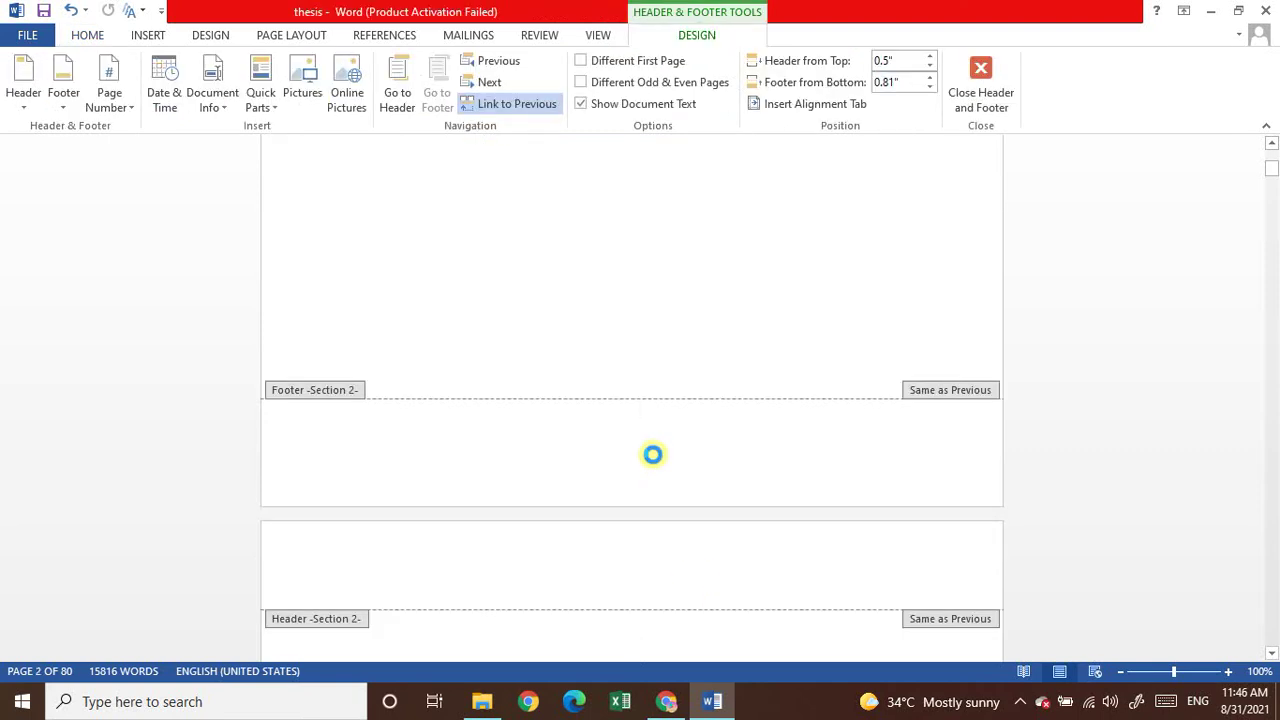
click(131, 108)
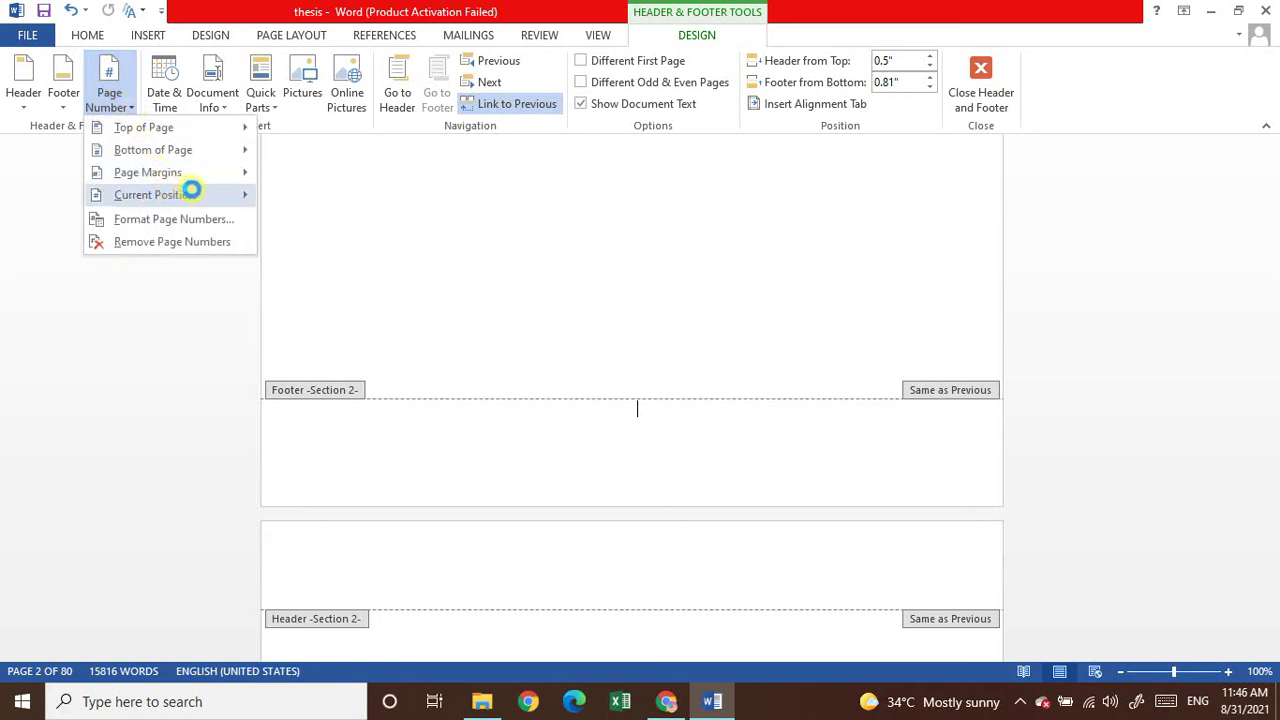
mouse_move(240, 149)
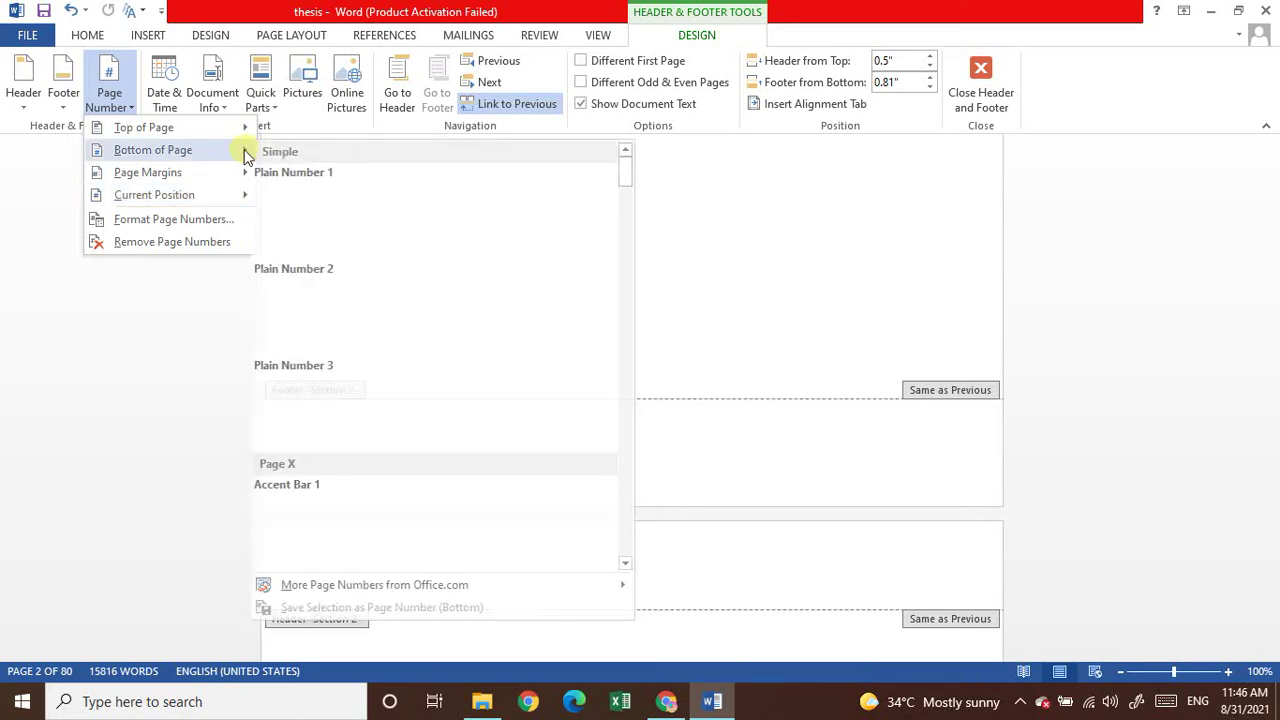
click(432, 310)
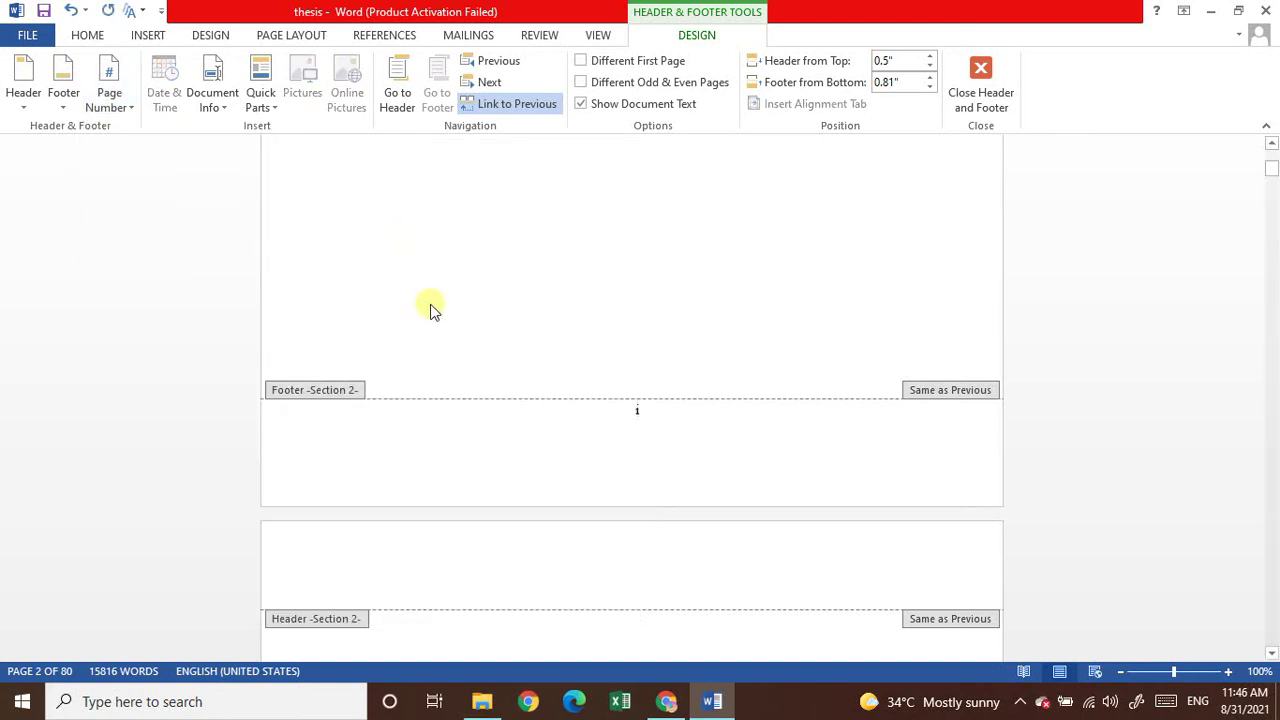
double_click(643, 331)
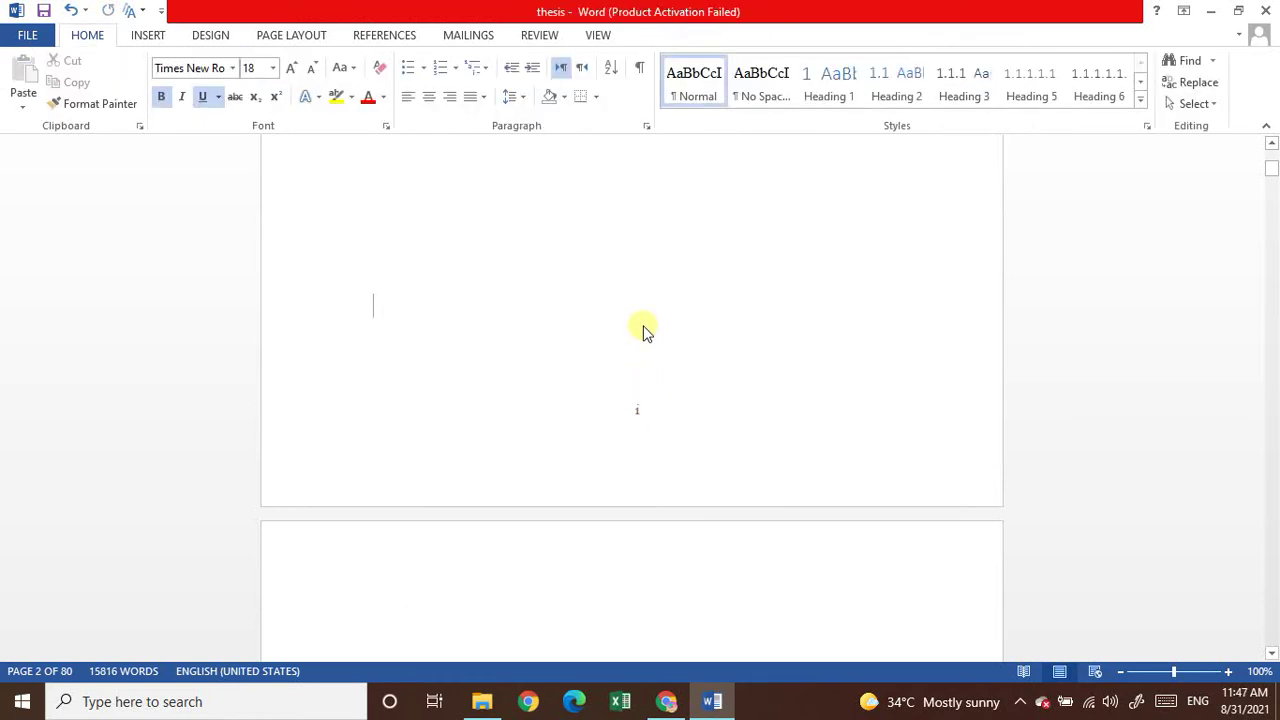
Step: Review the footer page numbering throughout the front matter, from the Dedication page through the table of contents to the List of Figures
click(643, 331)
scroll(644, 328, down, 5)
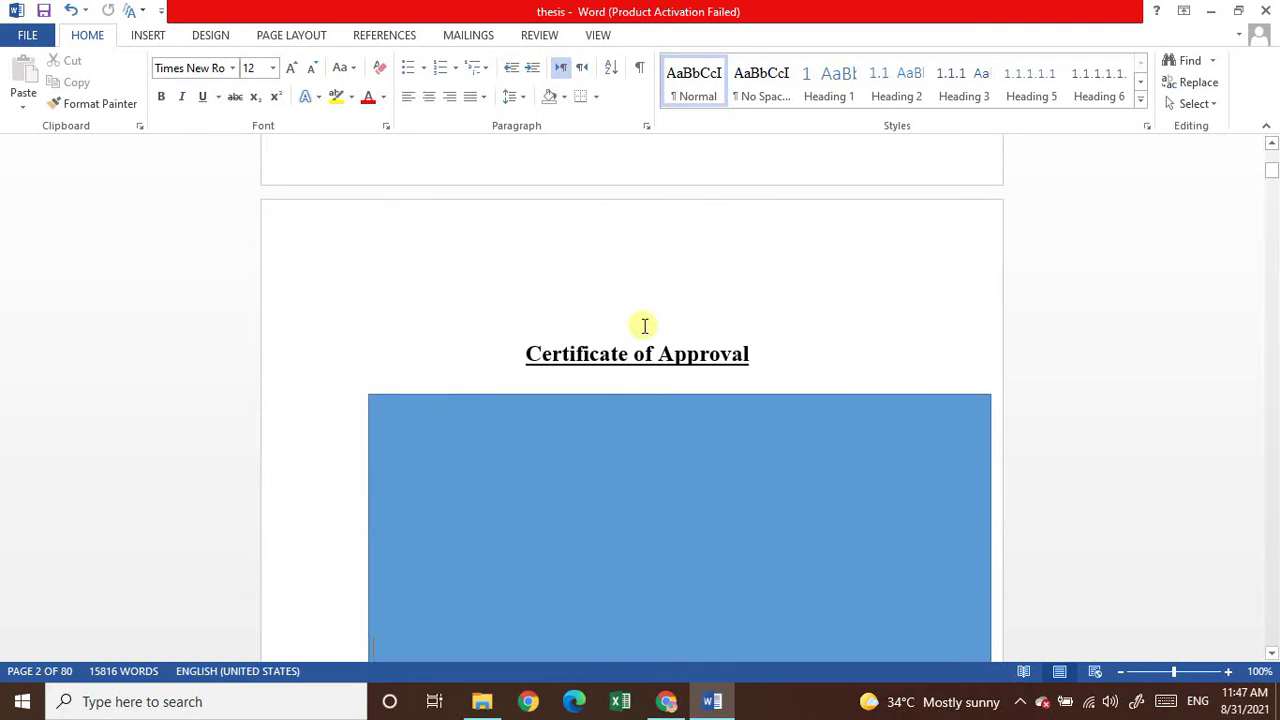
scroll(644, 326, down, 8)
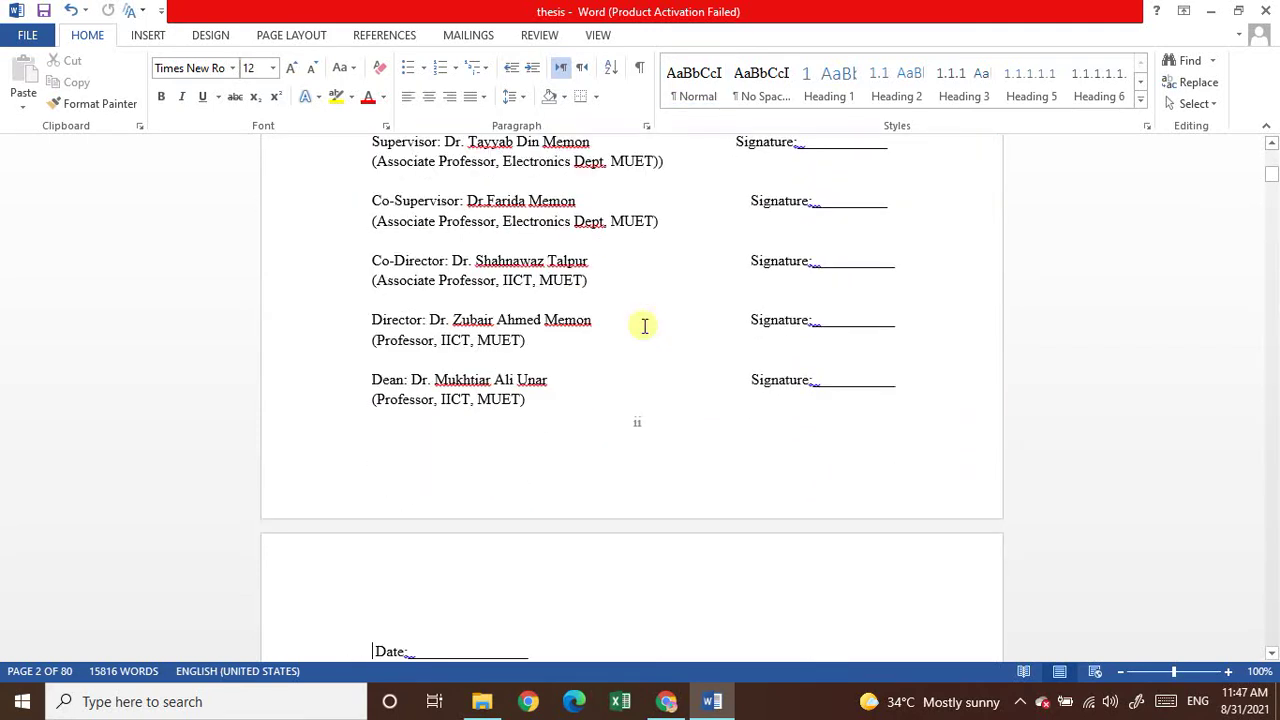
key(Down)
key(Down)
key(Down)
key(Down)
key(Down)
key(Down)
key(Down)
key(Down)
key(Down)
key(Down)
key(Down)
key(Down)
key(Down)
key(Down)
key(Down)
key(Down)
key(Down)
key(Down)
key(Down)
key(Down)
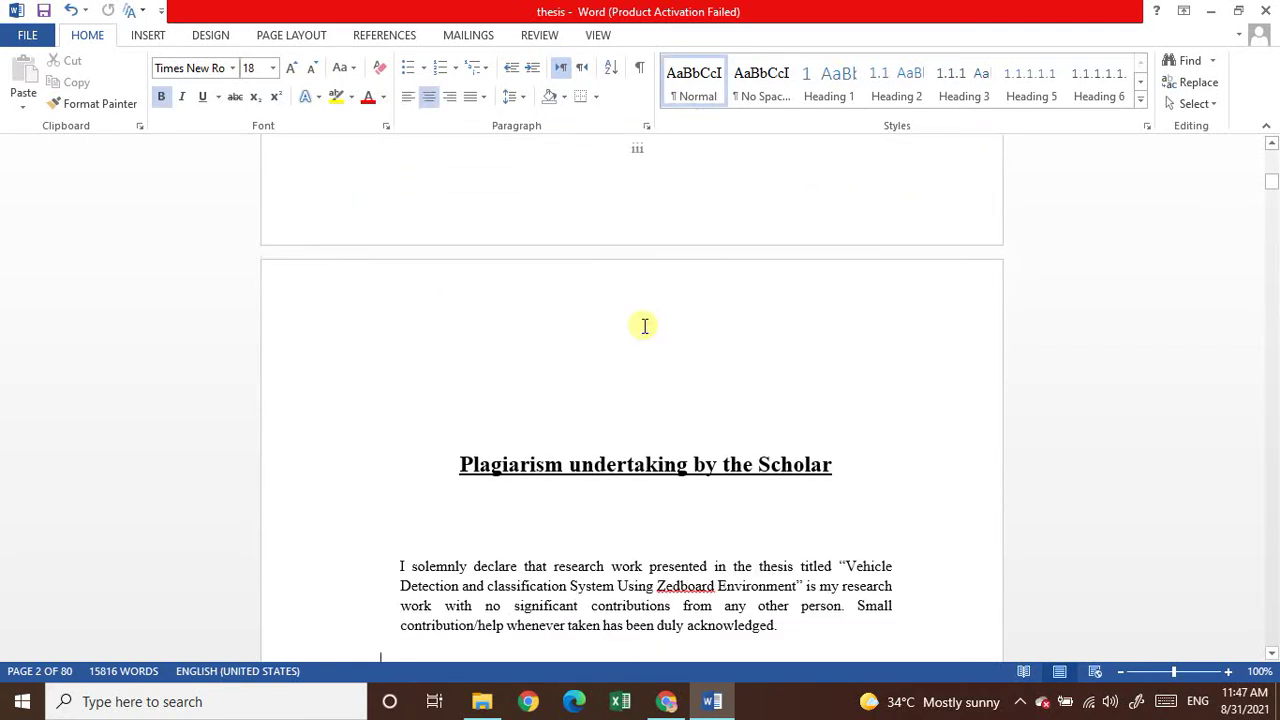
key(Down)
key(Down)
key(Down)
key(Down)
key(Down)
key(Down)
key(Down)
key(Down)
key(Down)
key(Down)
key(Down)
key(Down)
key(Down)
key(Down)
key(Down)
key(Down)
key(Down)
key(Down)
key(Down)
key(Down)
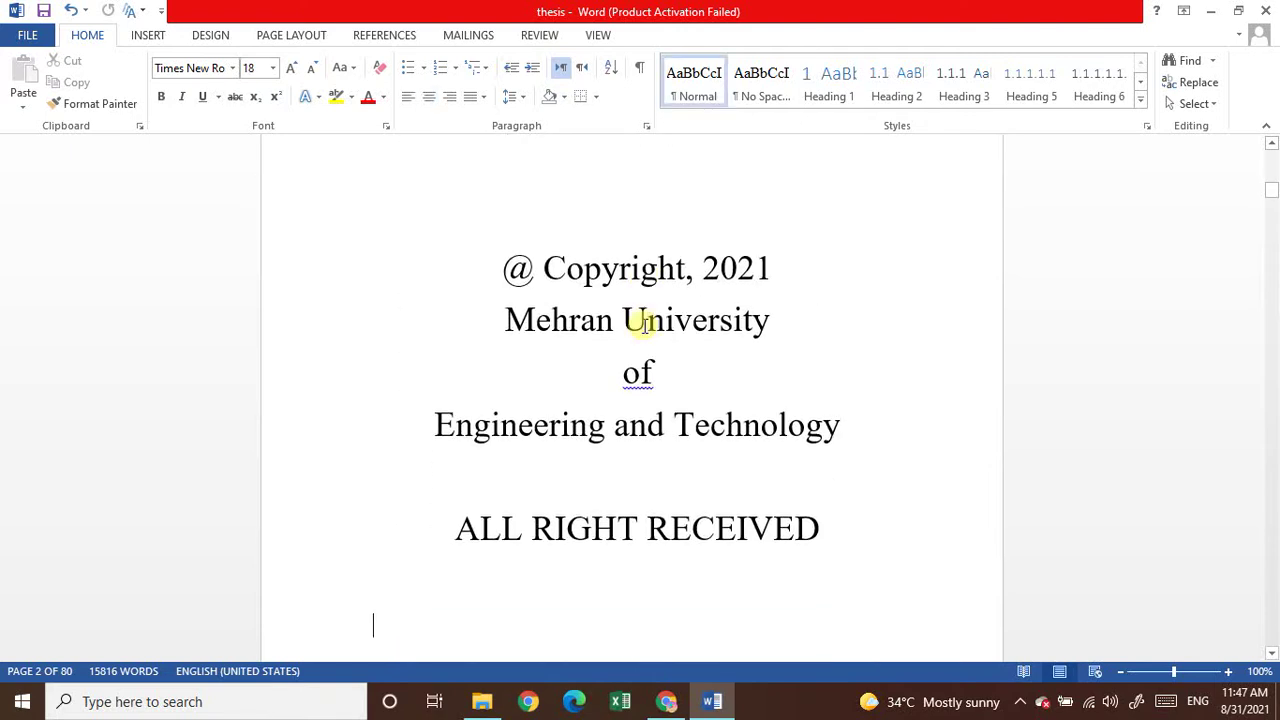
key(Down)
key(Down)
key(Down)
key(Down)
key(Down)
key(Down)
key(Down)
key(Down)
key(Down)
key(Down)
key(Down)
key(Down)
key(Down)
key(Down)
key(Down)
key(Down)
key(Down)
key(Down)
key(Down)
key(Down)
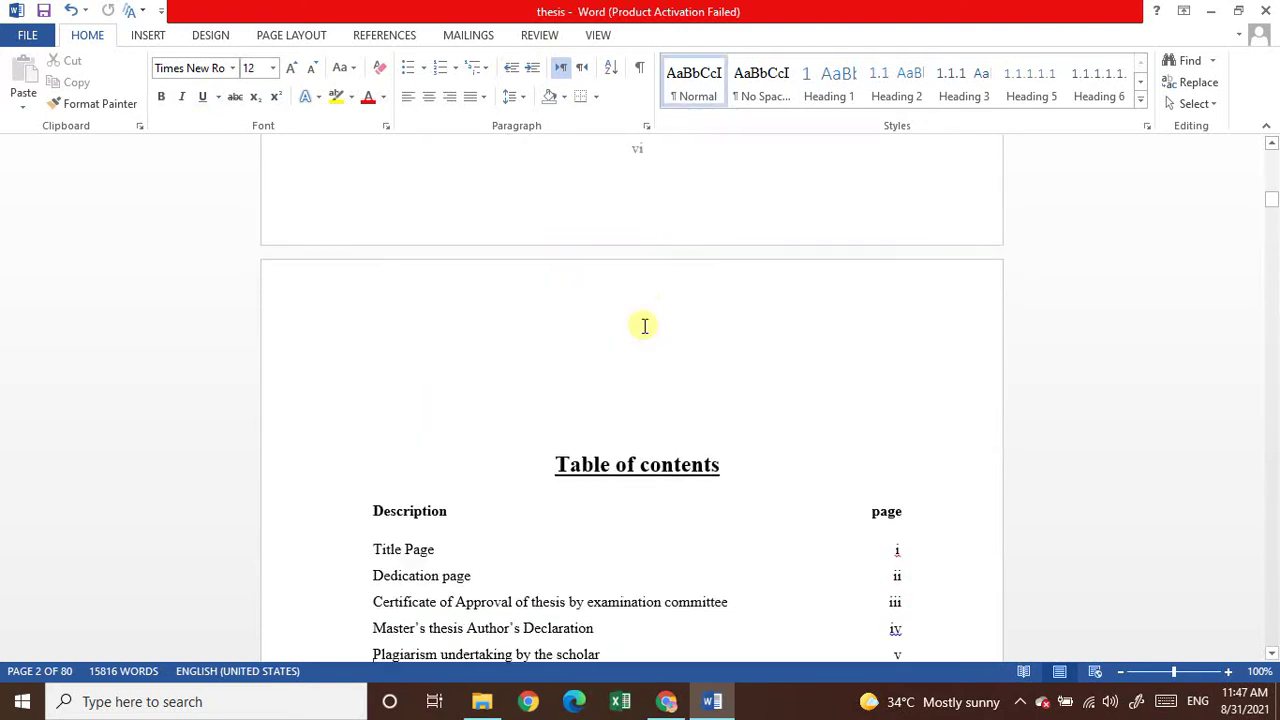
key(Down)
key(Down)
key(Down)
key(Down)
key(Down)
key(Down)
key(Down)
key(Down)
key(Down)
key(Down)
key(Down)
key(Down)
key(Down)
key(Down)
key(Down)
key(Down)
key(Down)
key(Down)
key(Down)
key(Down)
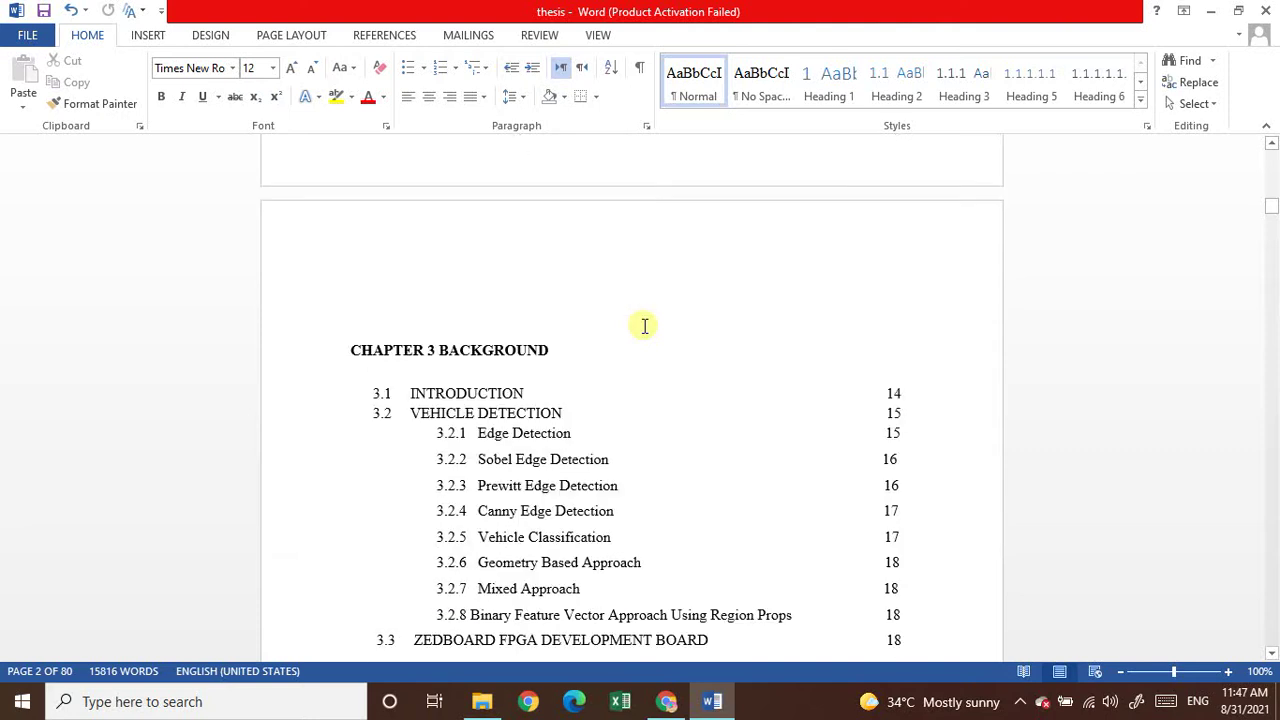
key(Down)
key(Down)
key(Down)
key(Down)
key(Down)
key(Down)
key(Down)
key(Down)
key(Down)
key(Down)
key(Down)
key(Down)
key(Down)
key(Down)
key(Down)
key(Down)
key(Down)
key(Down)
key(Down)
key(Down)
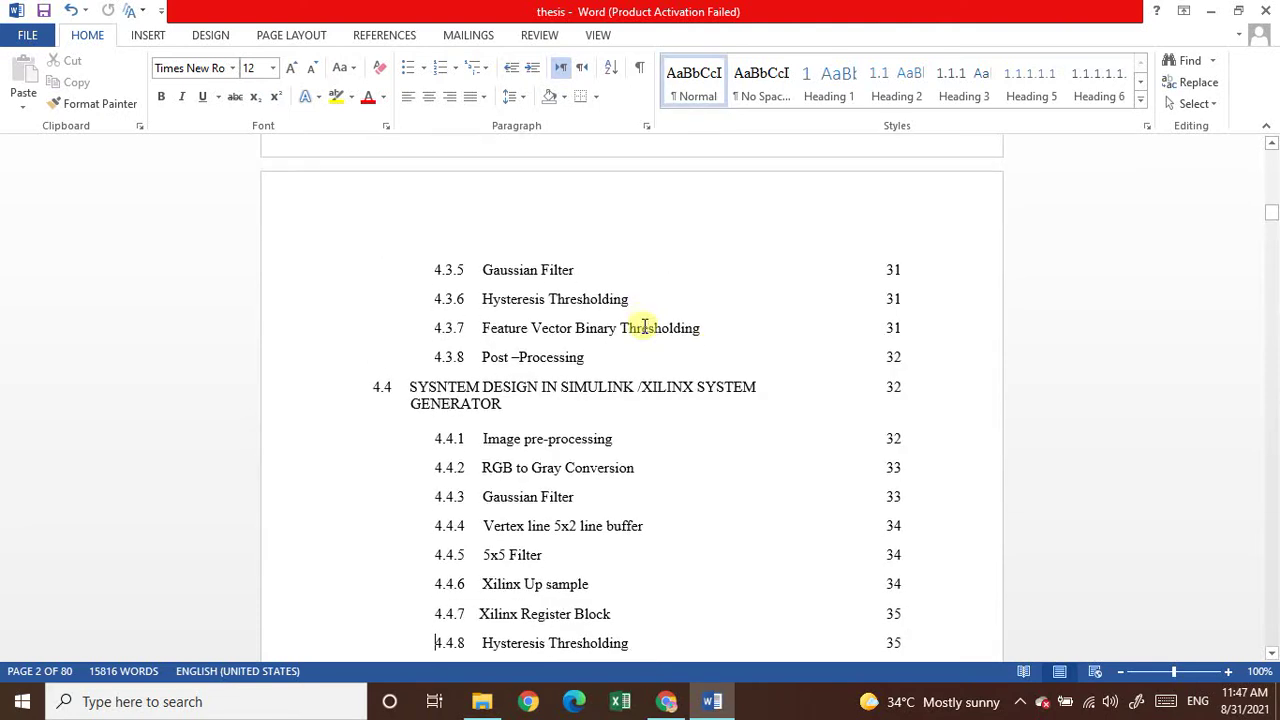
key(Down)
key(Down)
key(Down)
key(Down)
key(Down)
key(Down)
key(Down)
key(Down)
key(Down)
key(Down)
key(Down)
key(Down)
key(Down)
key(Down)
key(Down)
key(Down)
key(Down)
key(Down)
key(Down)
key(Down)
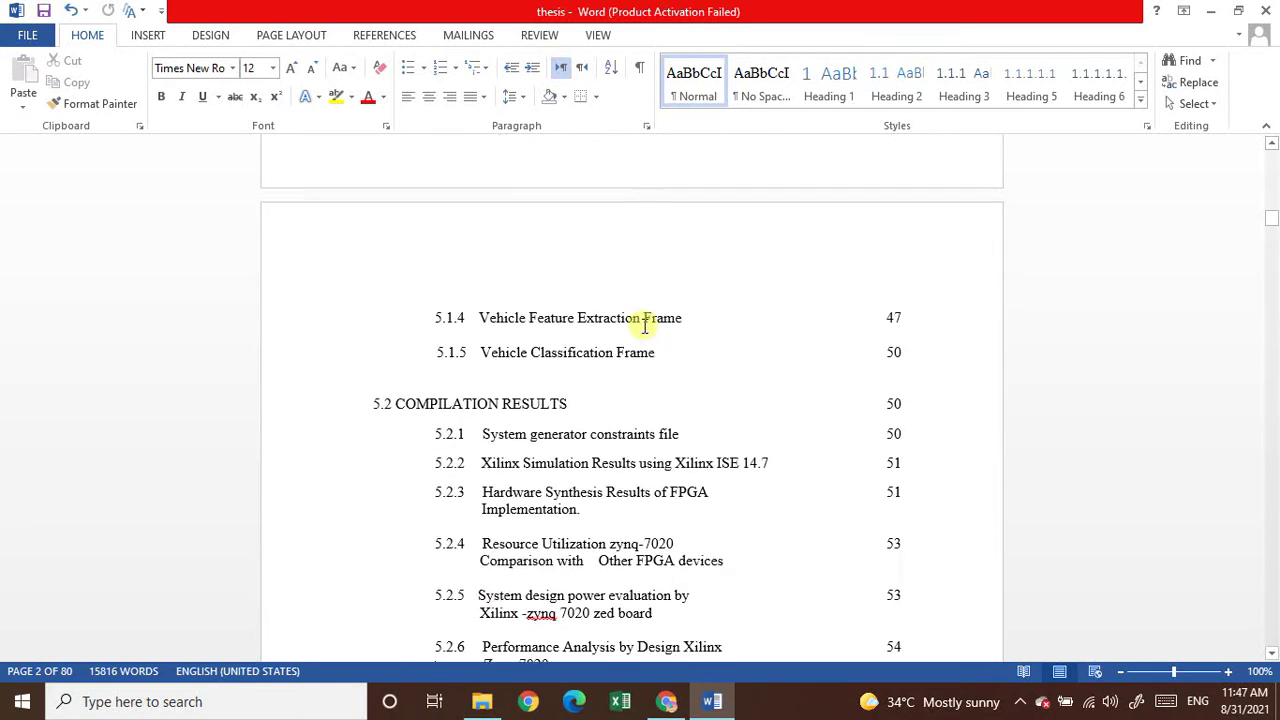
key(Down)
key(Down)
key(Down)
key(Down)
key(Down)
key(Down)
key(Down)
key(Down)
key(Down)
key(Down)
key(Down)
key(Down)
key(Down)
key(Down)
key(Down)
key(Down)
key(Down)
key(Down)
key(Down)
key(Down)
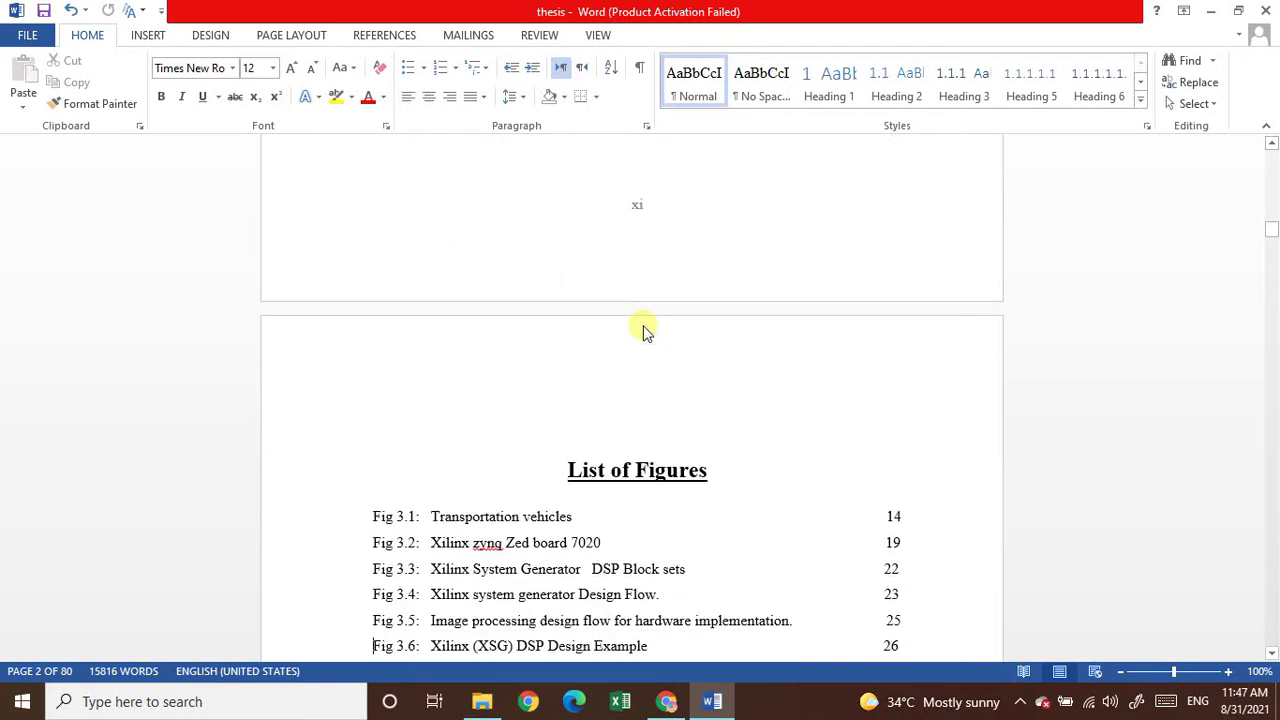
Step: Review the footer page numbering from the List of Figures through the Abstract to the start of Chapter 1
key(Down)
key(Down)
key(Down)
key(Down)
key(Down)
key(Down)
key(Down)
key(Down)
key(Down)
key(Down)
key(Down)
key(Down)
key(Down)
key(Down)
key(Down)
key(Down)
key(Down)
key(Down)
key(Down)
key(Down)
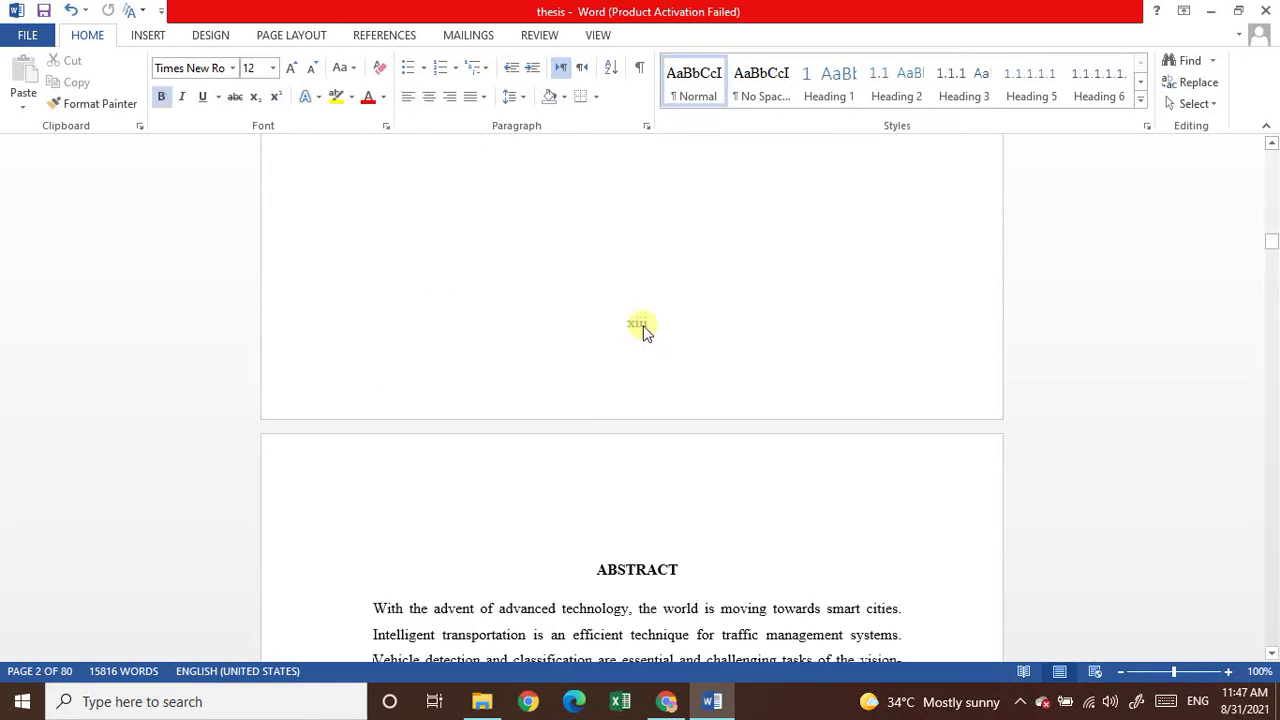
key(Down)
key(Down)
key(Down)
key(Down)
key(Down)
key(Down)
key(Down)
key(Down)
key(Down)
key(Down)
key(Down)
key(Down)
key(Down)
key(Down)
key(Down)
key(Down)
key(Down)
key(Down)
key(Down)
key(Down)
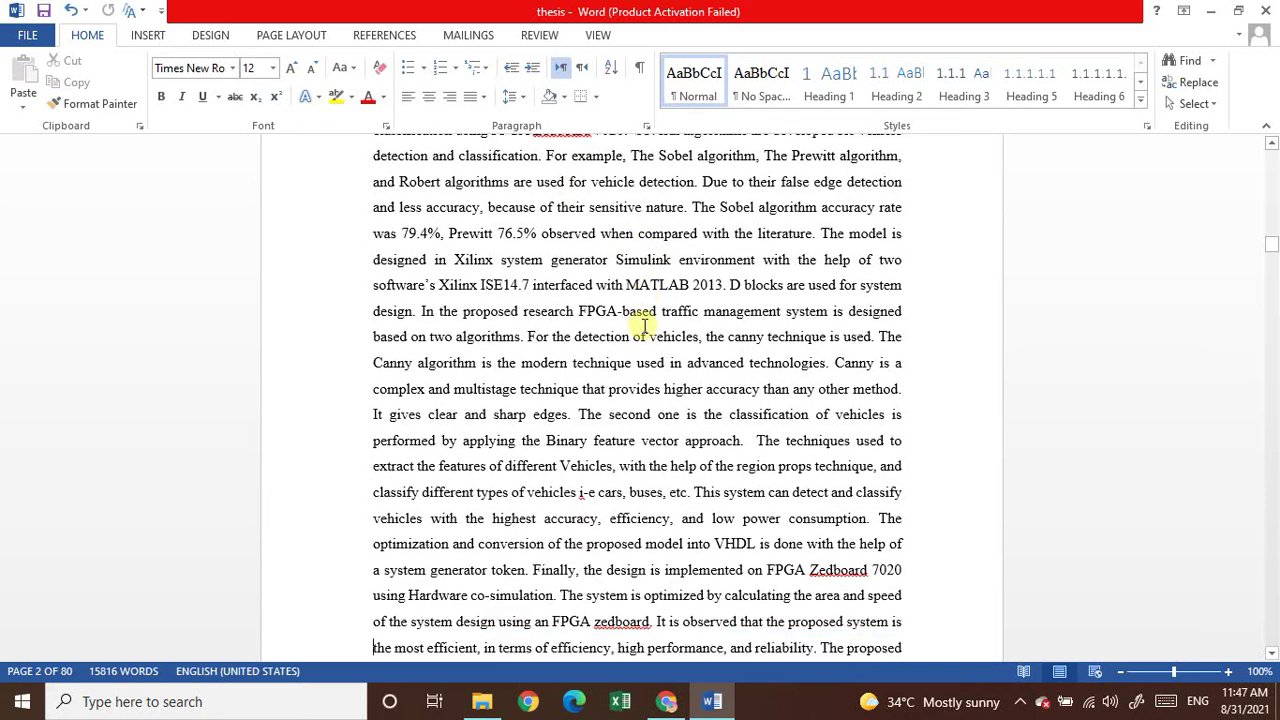
key(Down)
key(Down)
key(Down)
key(Down)
key(Down)
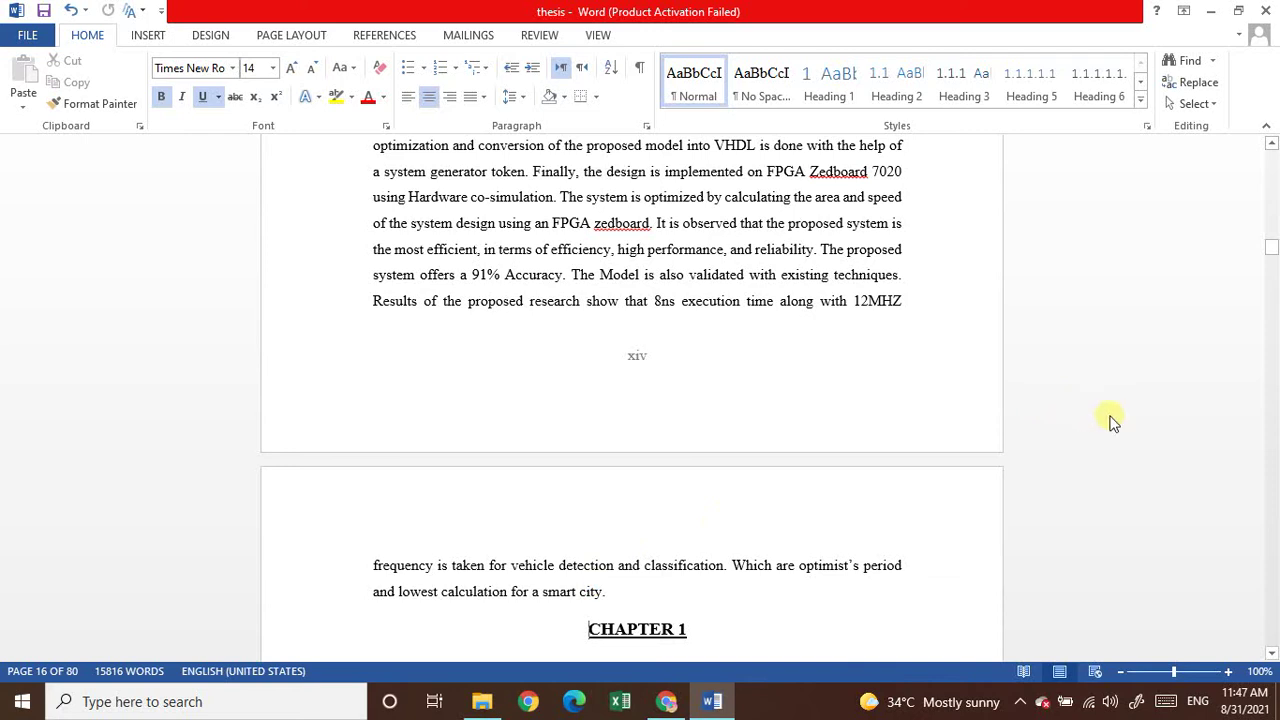
Step: Remove one blank line above the ABSTRACT heading, keeping the heading at the start of its own page
key(Up)
key(Up)
key(Up)
key(Up)
key(Up)
key(Up)
key(Up)
key(Up)
key(Up)
key(Up)
key(Up)
key(Up)
key(Up)
key(Up)
key(Up)
key(Up)
key(Up)
key(Up)
key(Up)
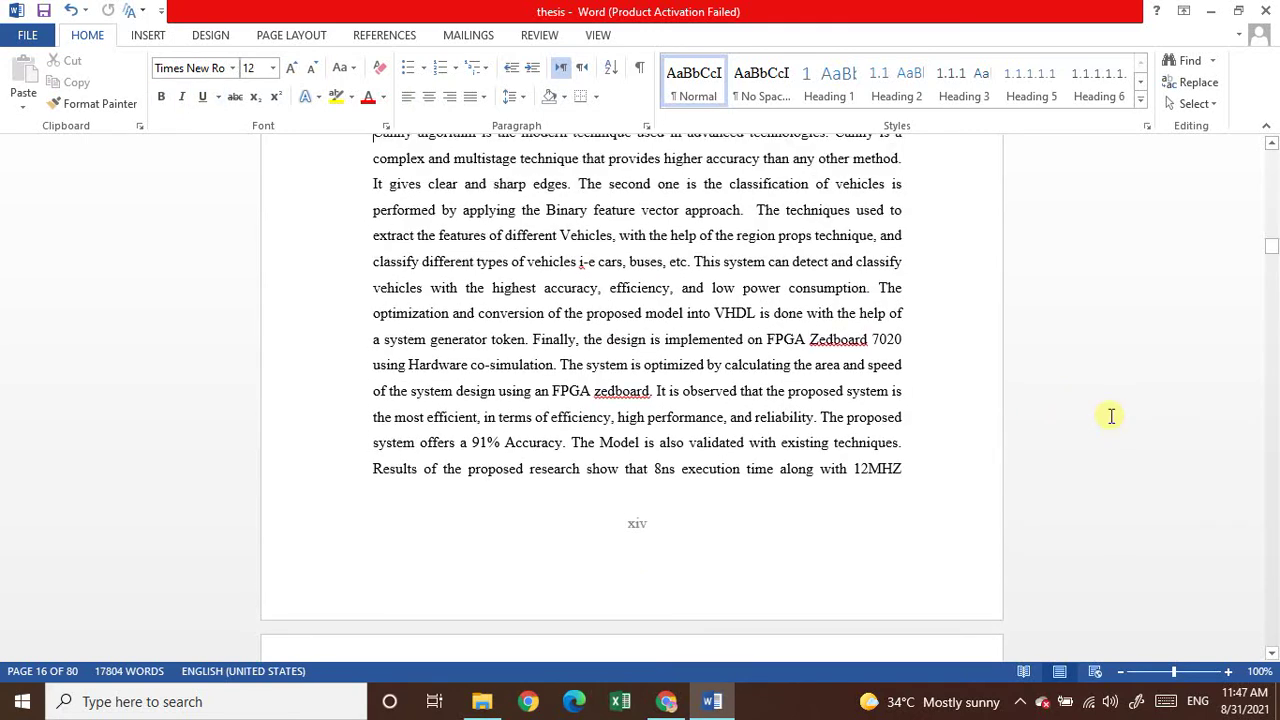
key(Up)
key(Up)
key(Up)
key(Up)
key(Up)
key(Up)
key(Up)
key(Up)
key(Up)
key(Up)
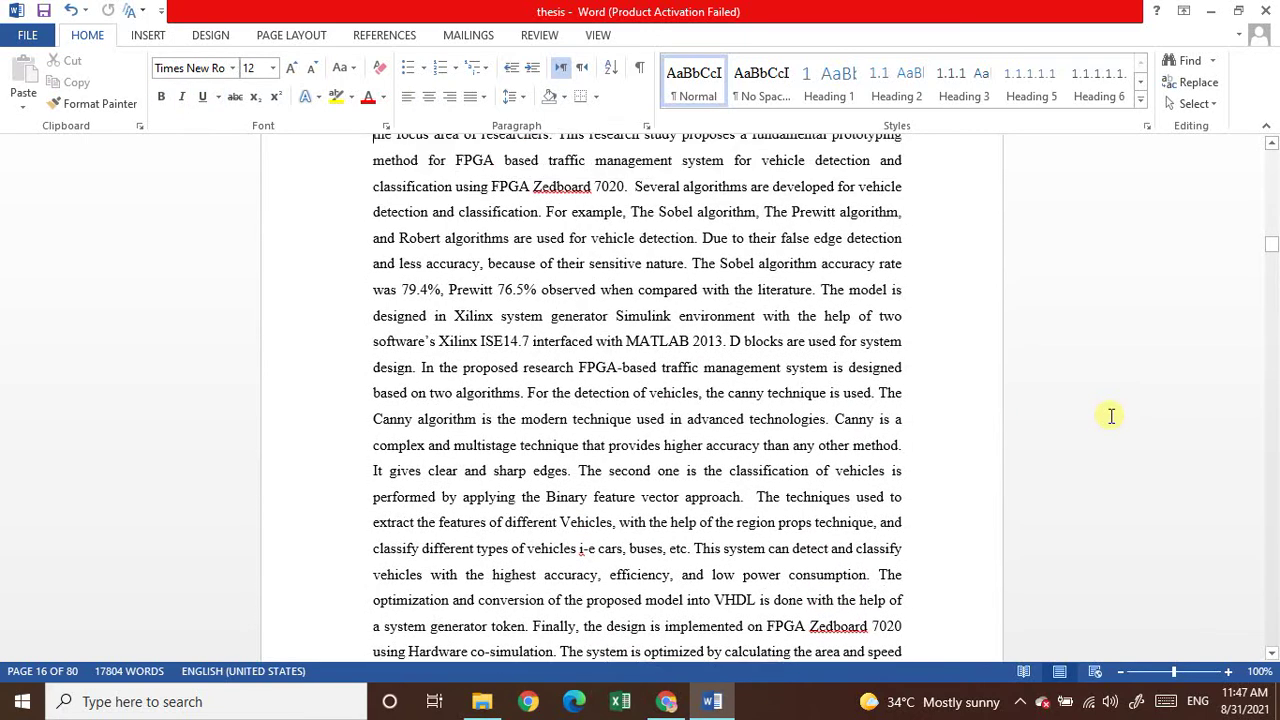
key(Up)
key(Up)
key(Up)
key(Up)
key(Up)
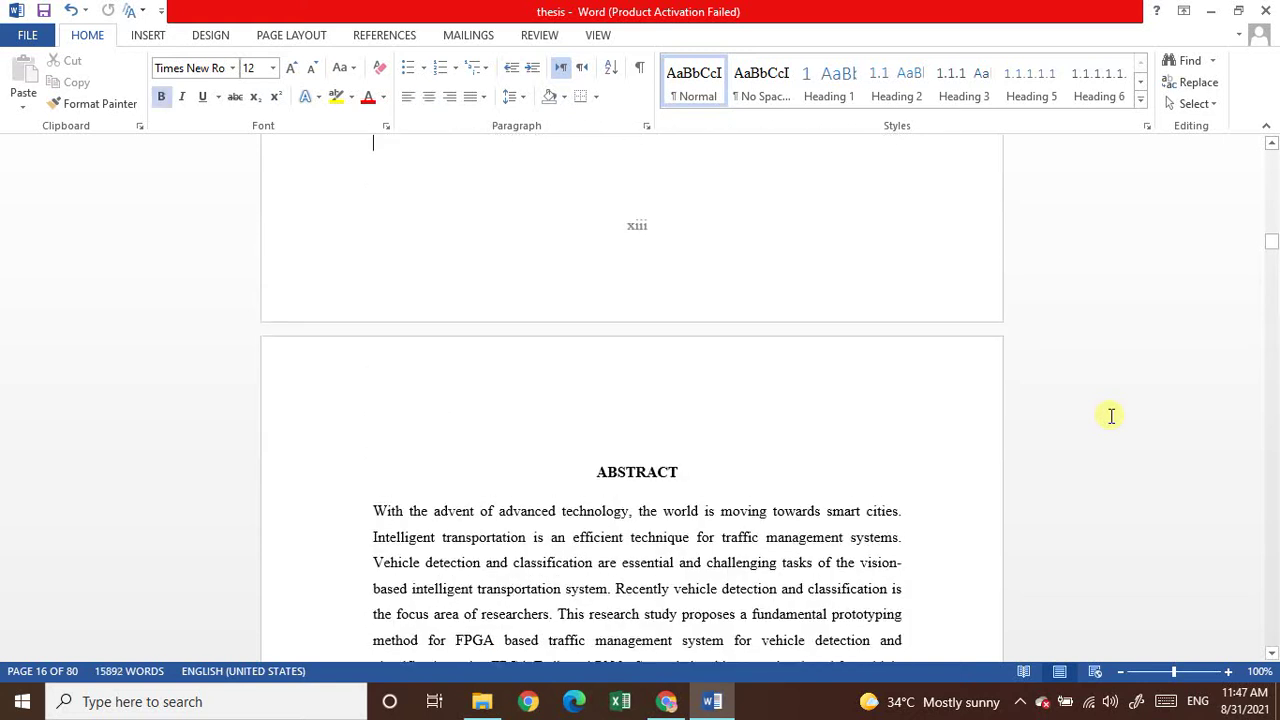
key(Up)
key(BackSpace)
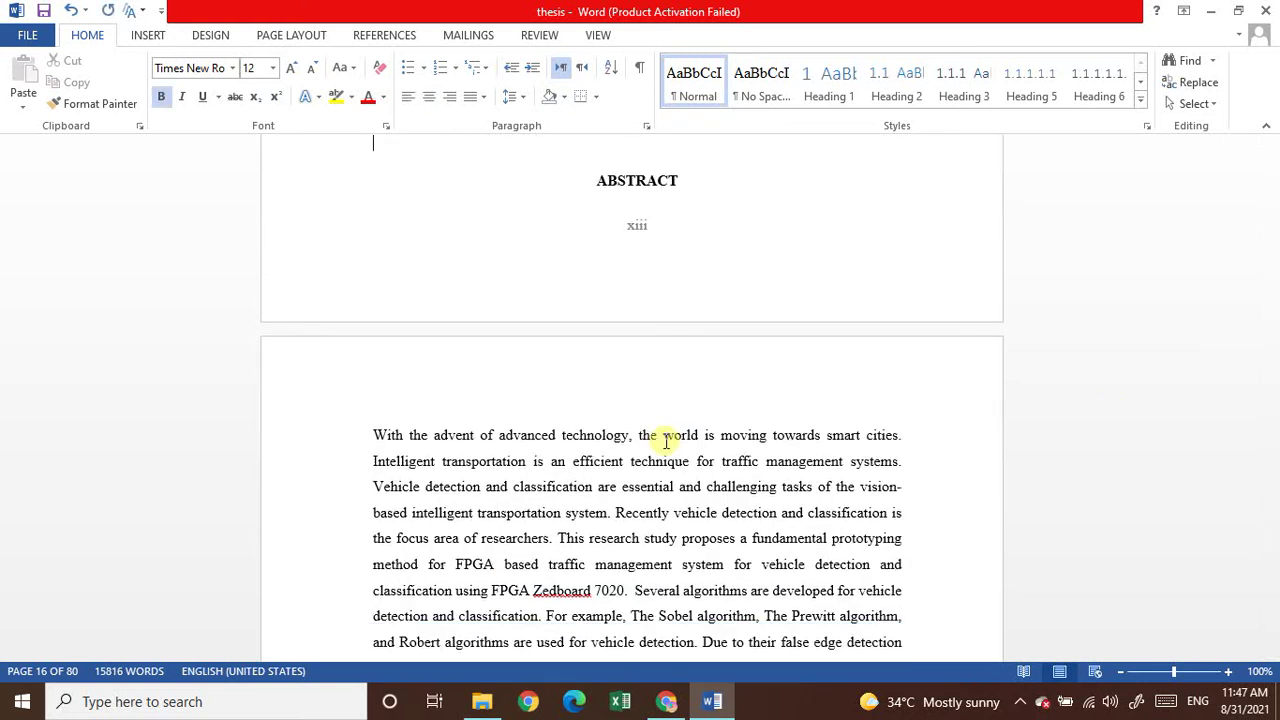
key(ctrl+z)
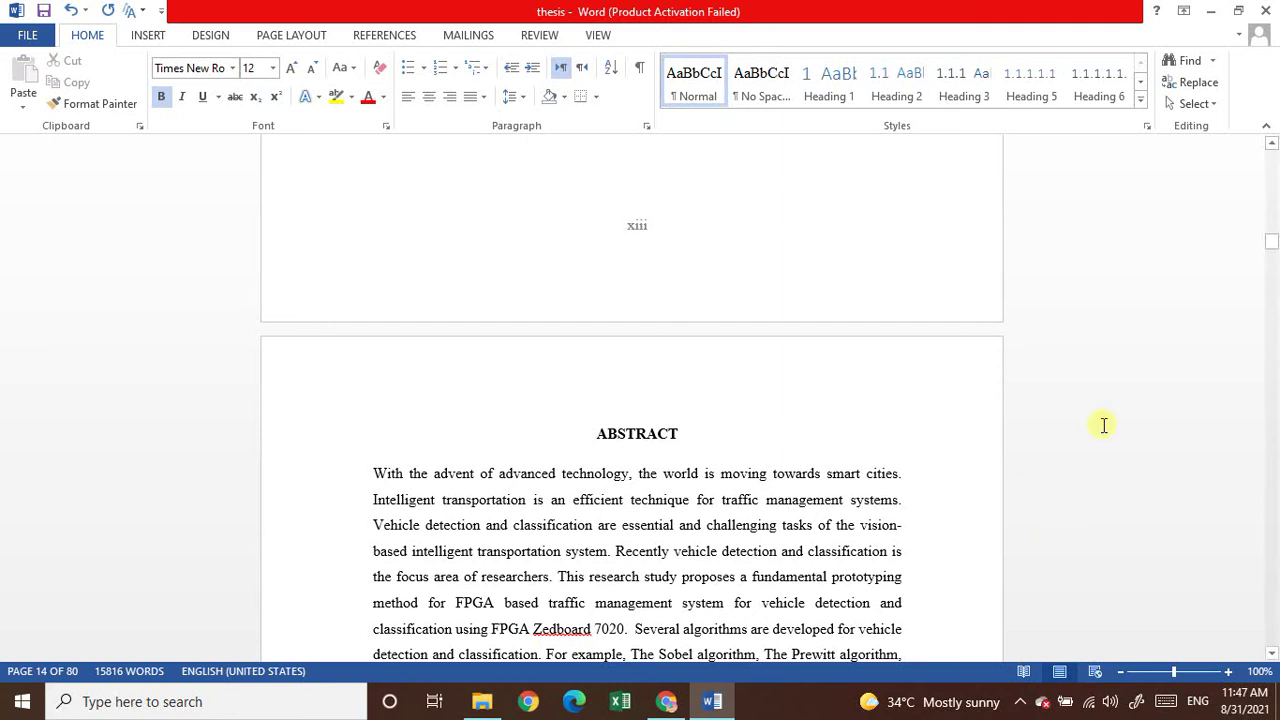
Step: Check the section labels of the footer below the abstract and the header of the Chapter 1 page
click(1100, 428)
key(Down)
key(Down)
key(Down)
key(Down)
key(Down)
key(Down)
key(Down)
key(Down)
key(Down)
key(Down)
key(Down)
key(Down)
key(Down)
key(Down)
key(Down)
key(Down)
key(Down)
key(Down)
key(Down)
key(Down)
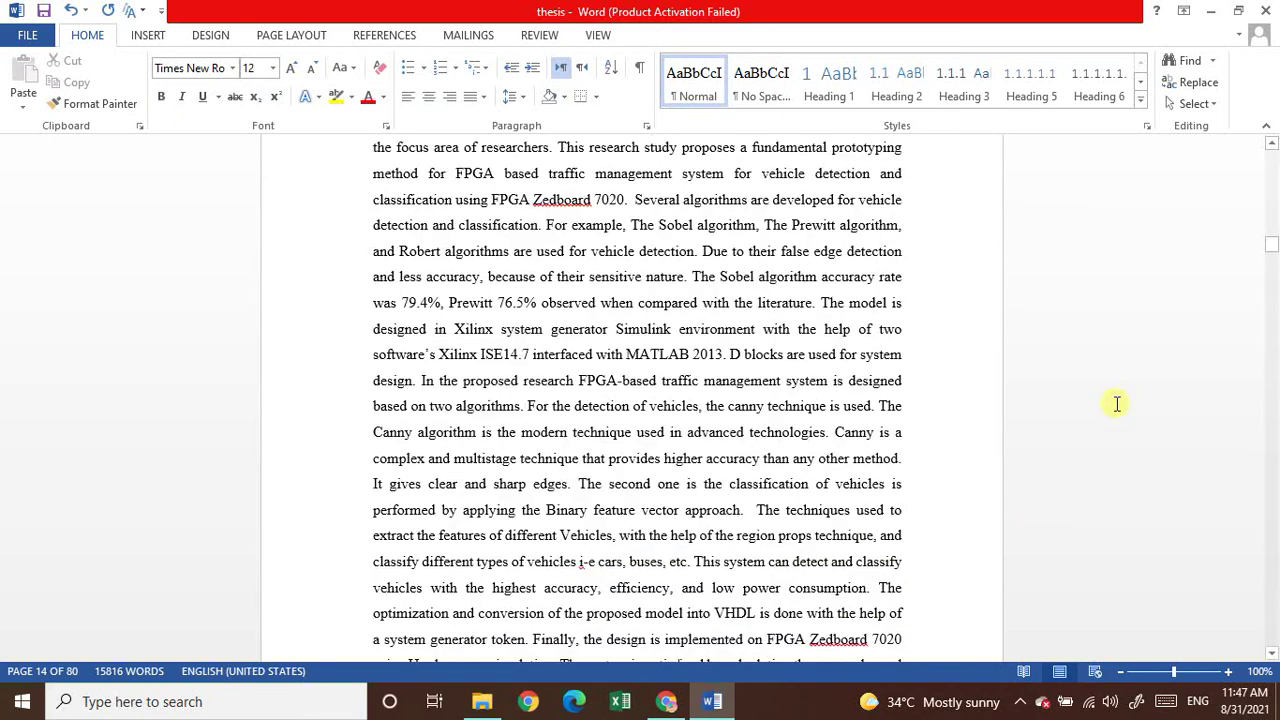
key(Down)
key(Down)
key(Down)
key(Down)
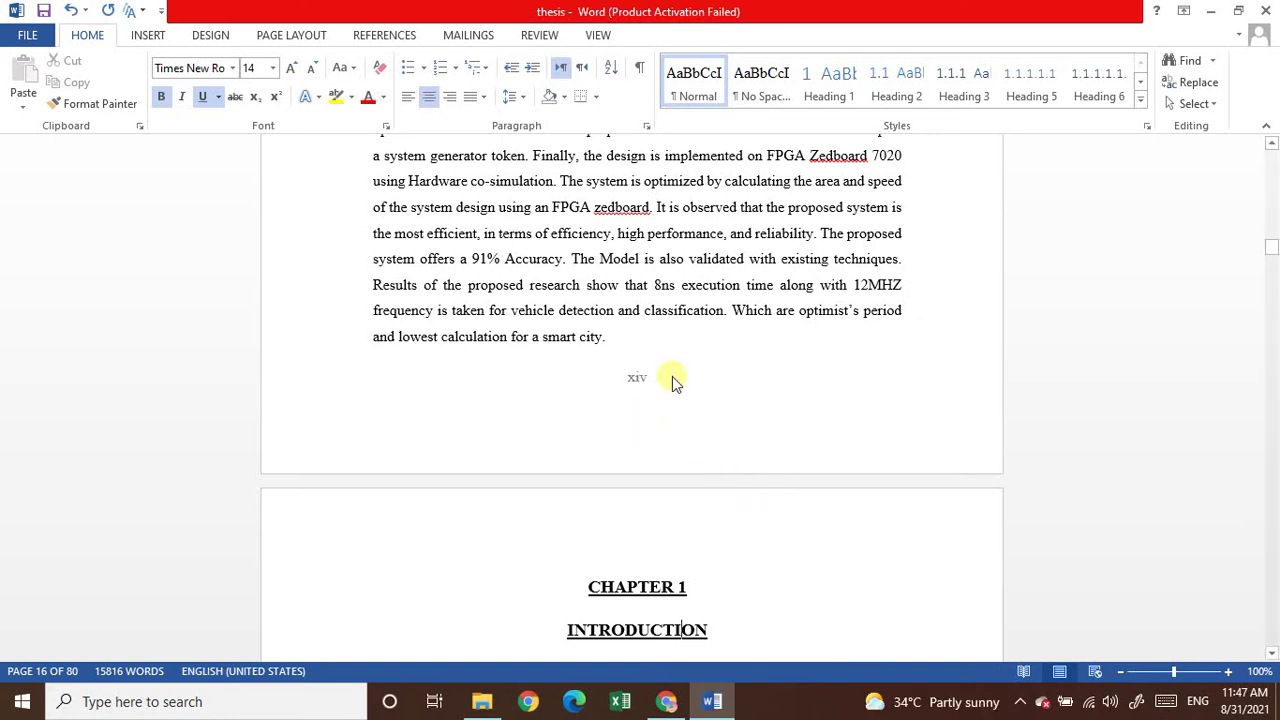
click(620, 344)
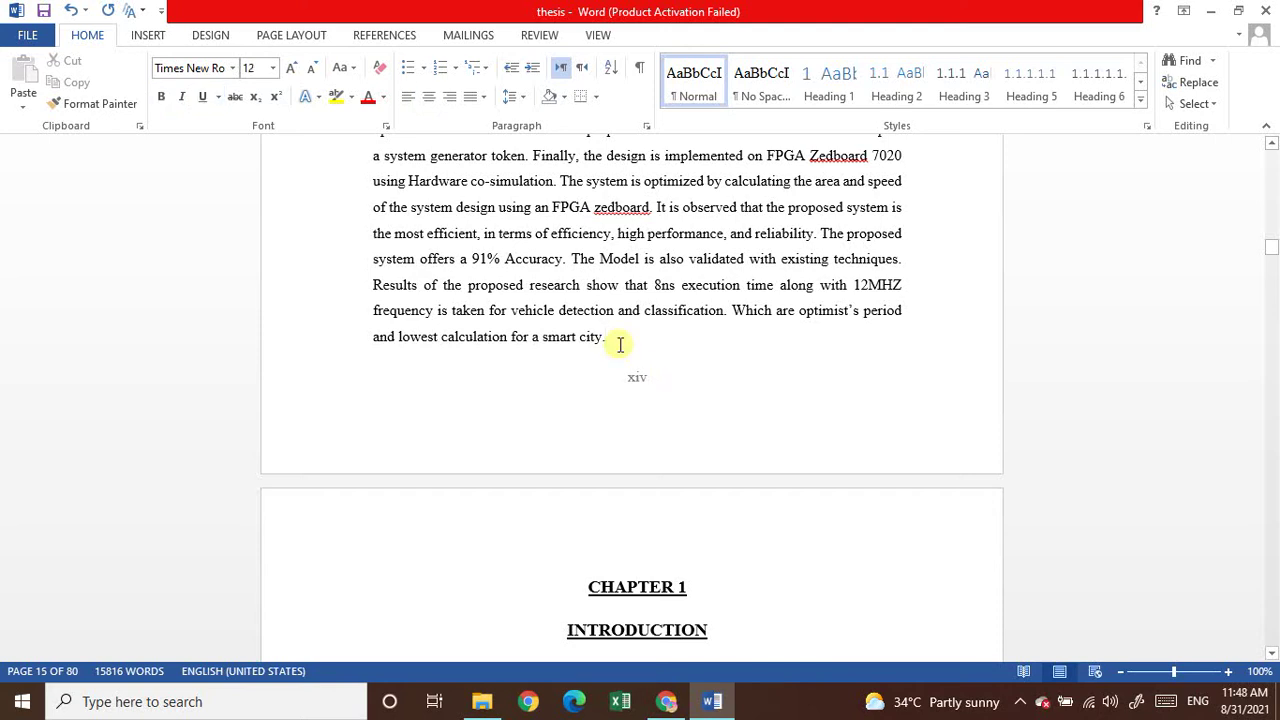
double_click(509, 450)
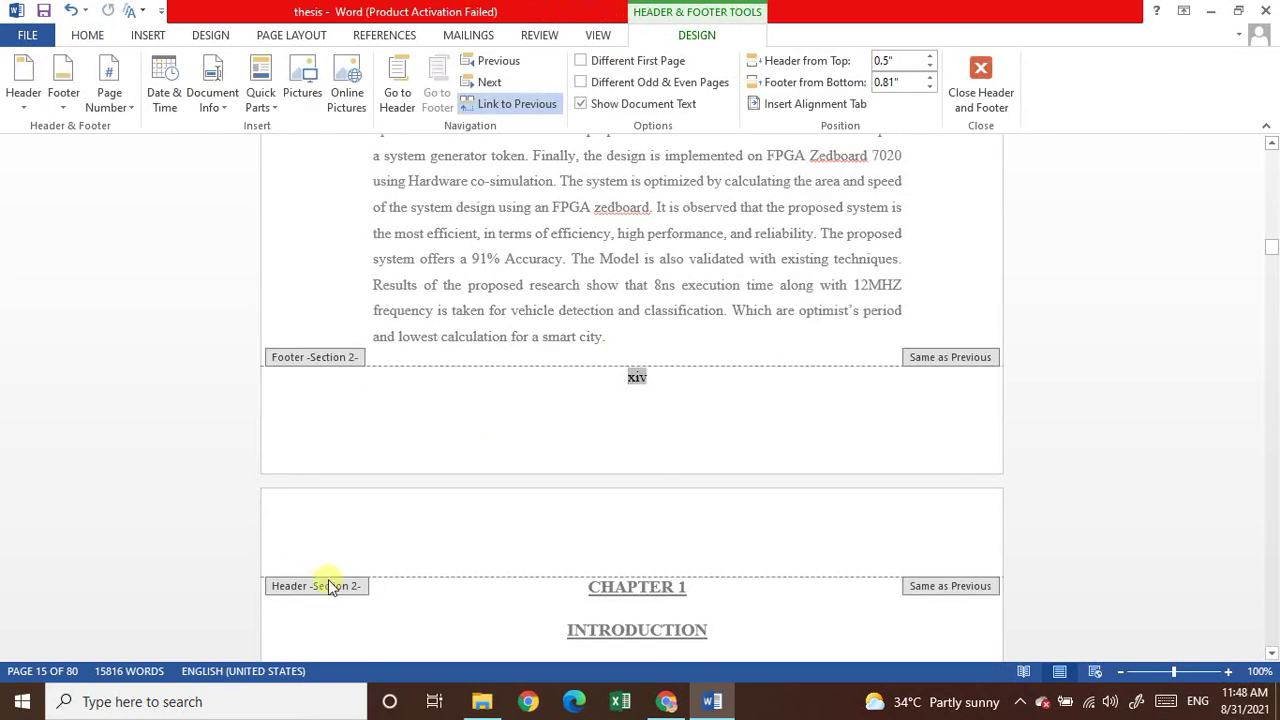
triple_click(665, 350)
Step: Insert a Next Page section break after the abstract's last line, ahead of the CHAPTER 1 heading
click(662, 349)
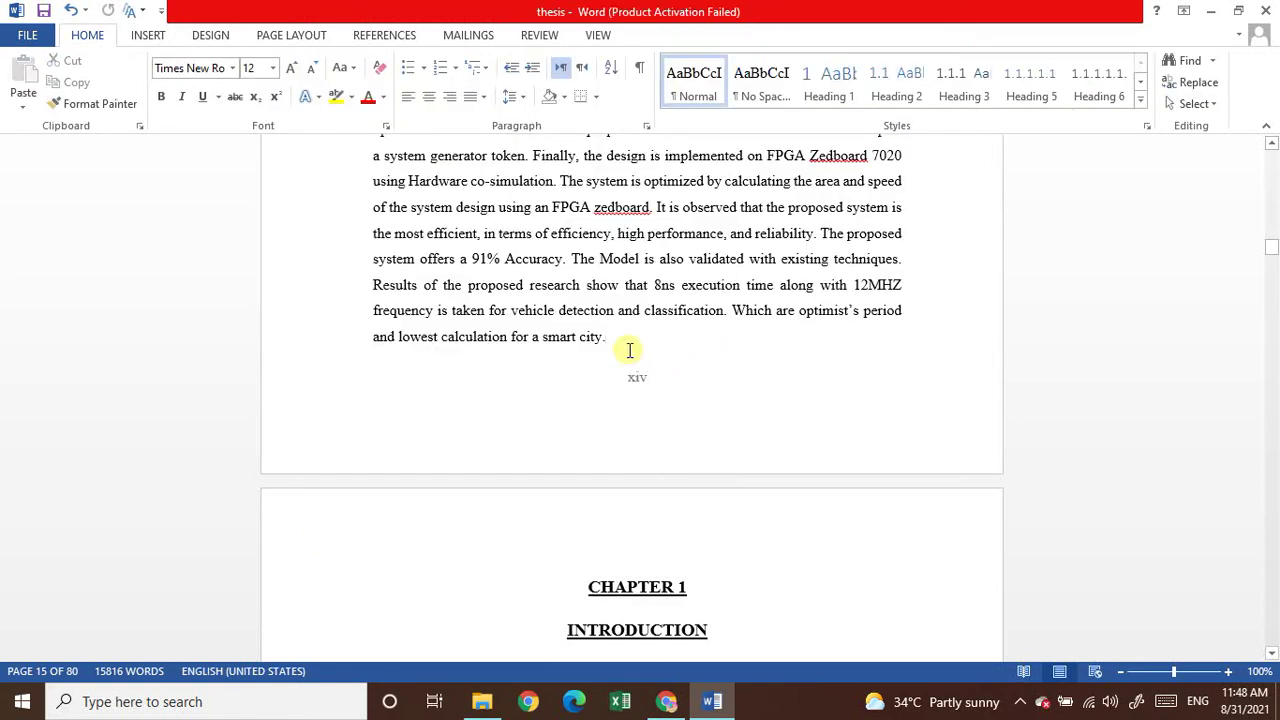
click(293, 33)
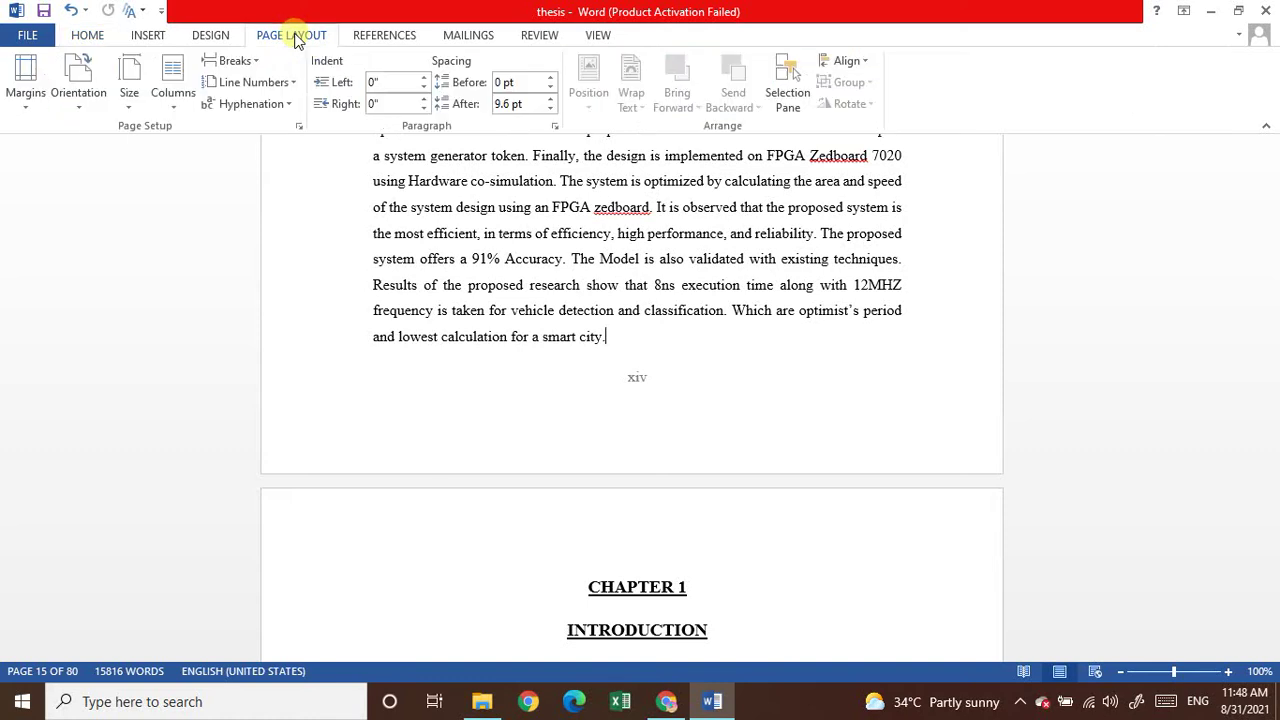
click(255, 60)
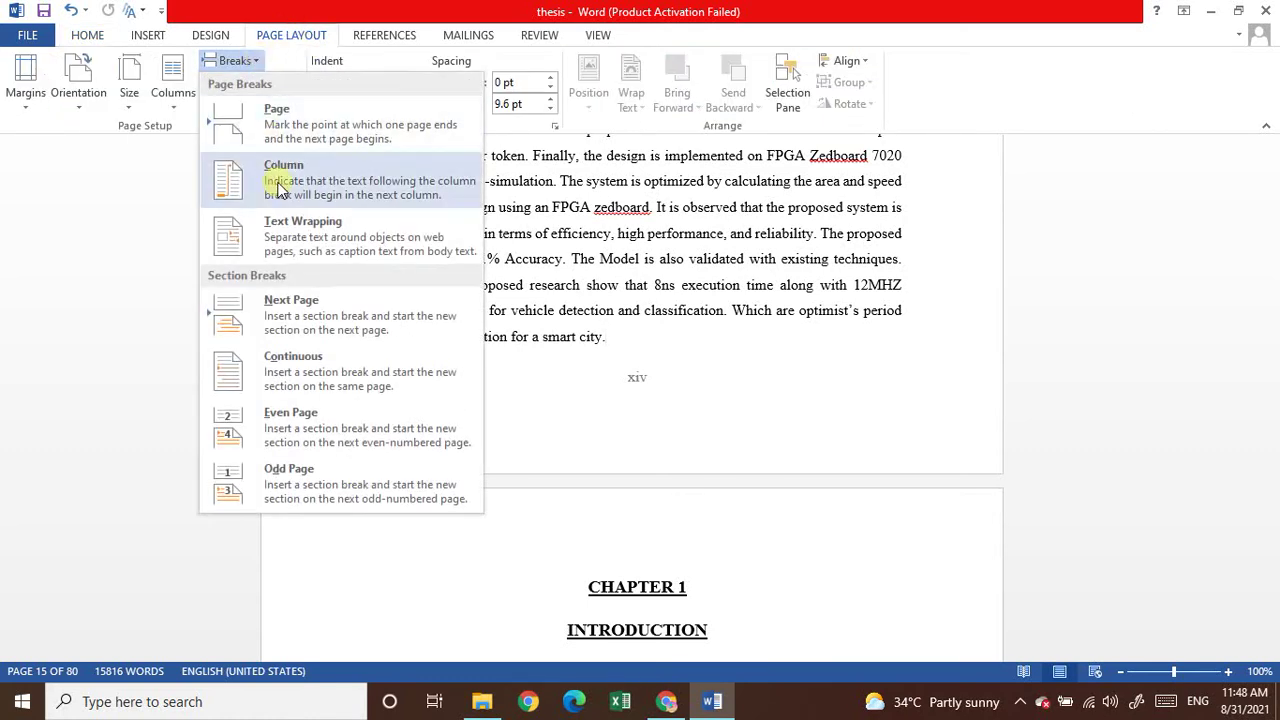
click(296, 330)
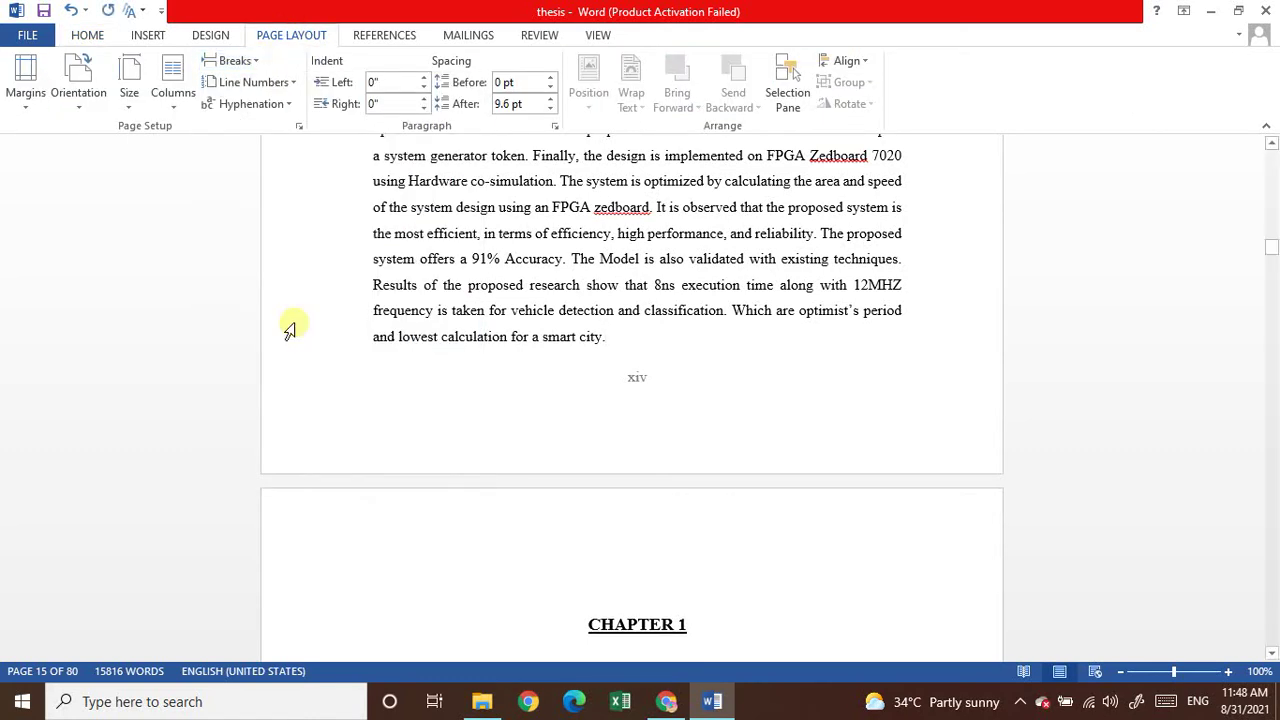
Step: Check the section labels on both sides of the new break and return to the abstract's text
click(636, 340)
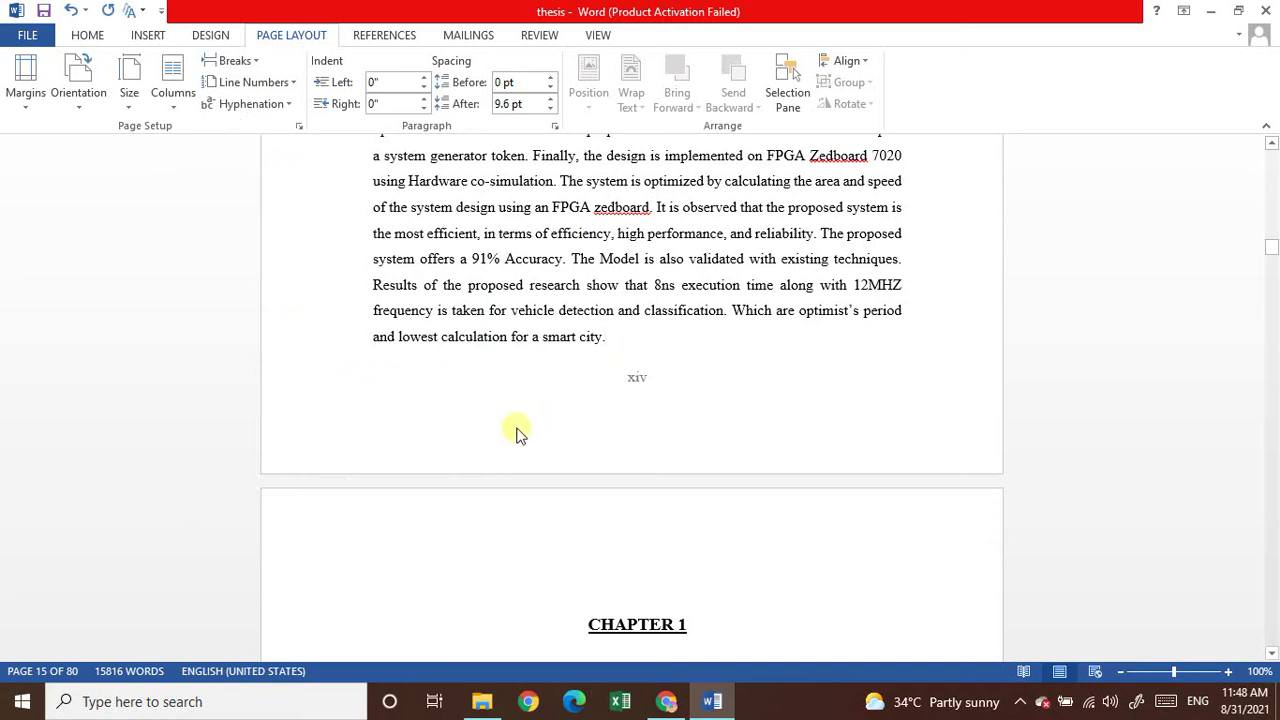
double_click(437, 451)
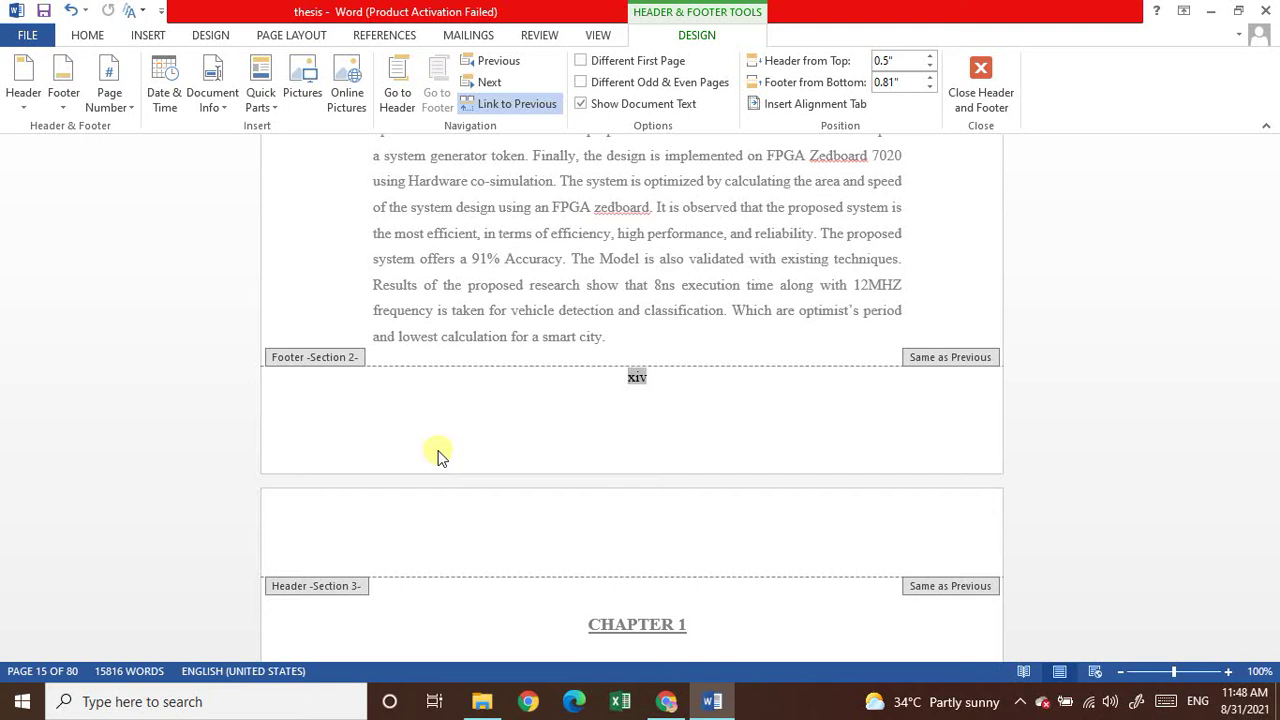
double_click(633, 345)
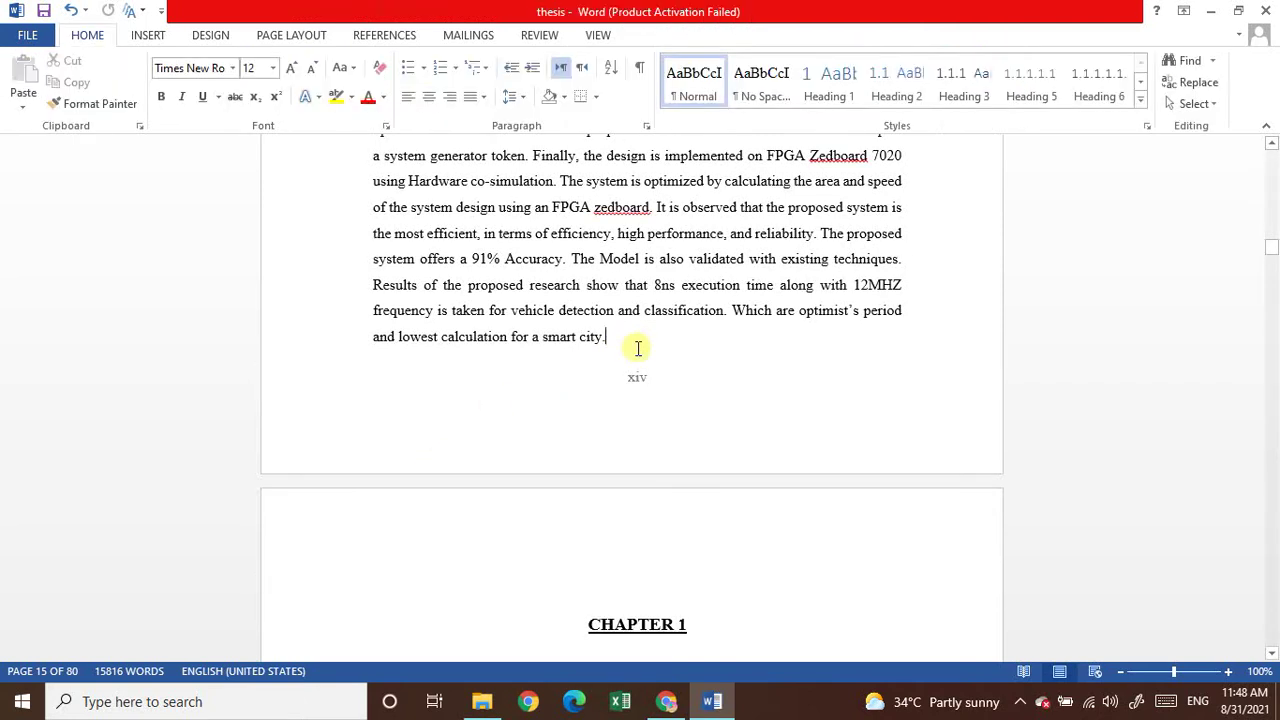
Step: Unlink the Section 3 footer on the first page of Chapter 1 from the previous section and clear its existing page number
key(Down)
key(Down)
key(Down)
key(Down)
key(Down)
key(Down)
key(Down)
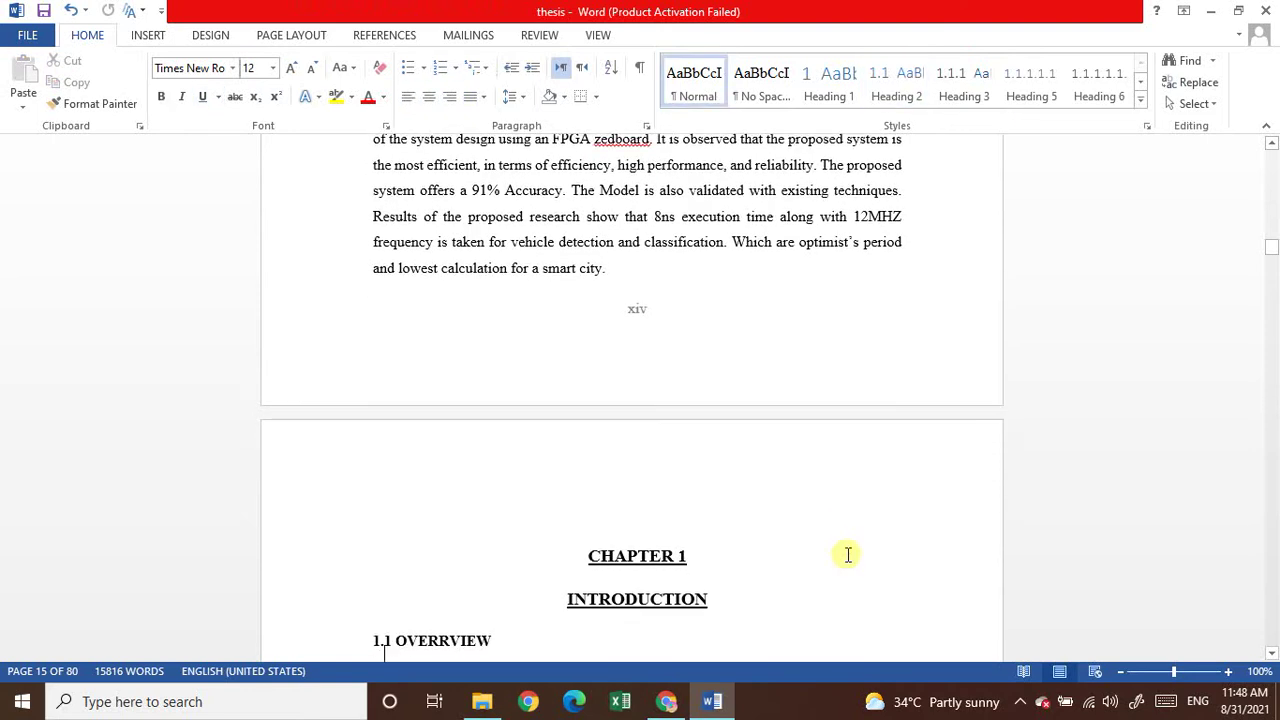
key(Down)
key(Down)
key(Down)
key(Down)
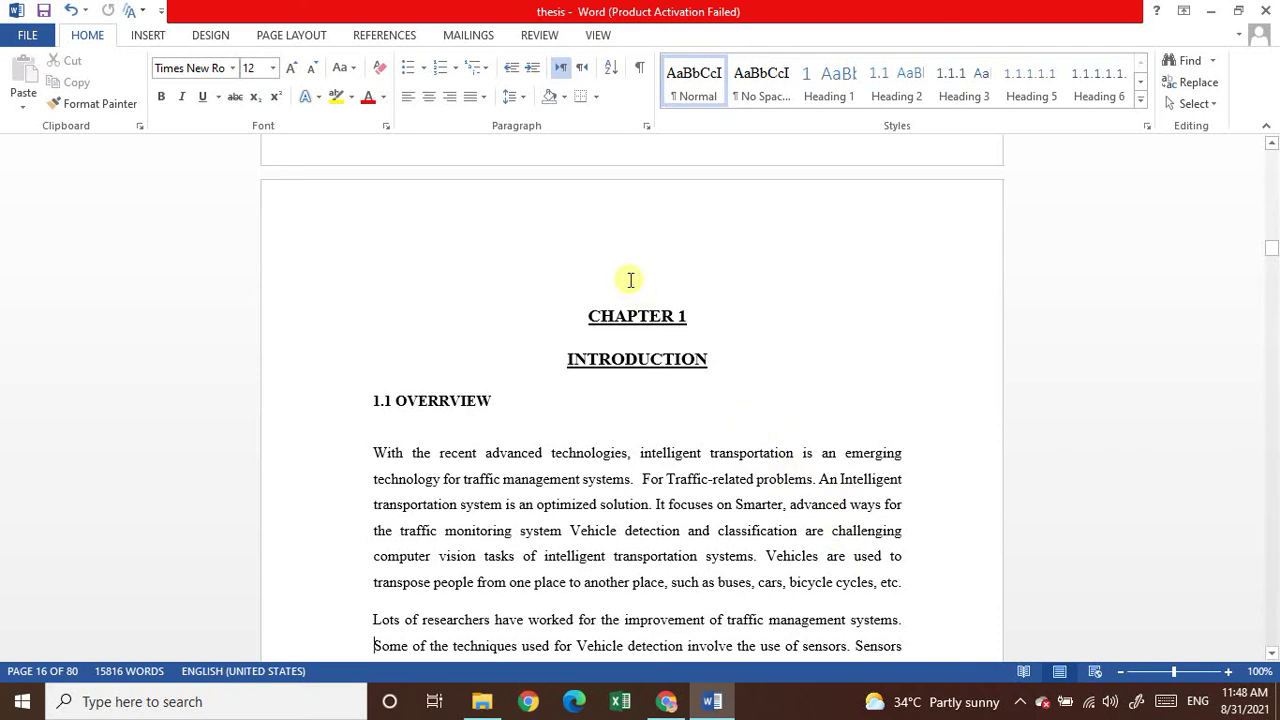
scroll(630, 280, up, 2)
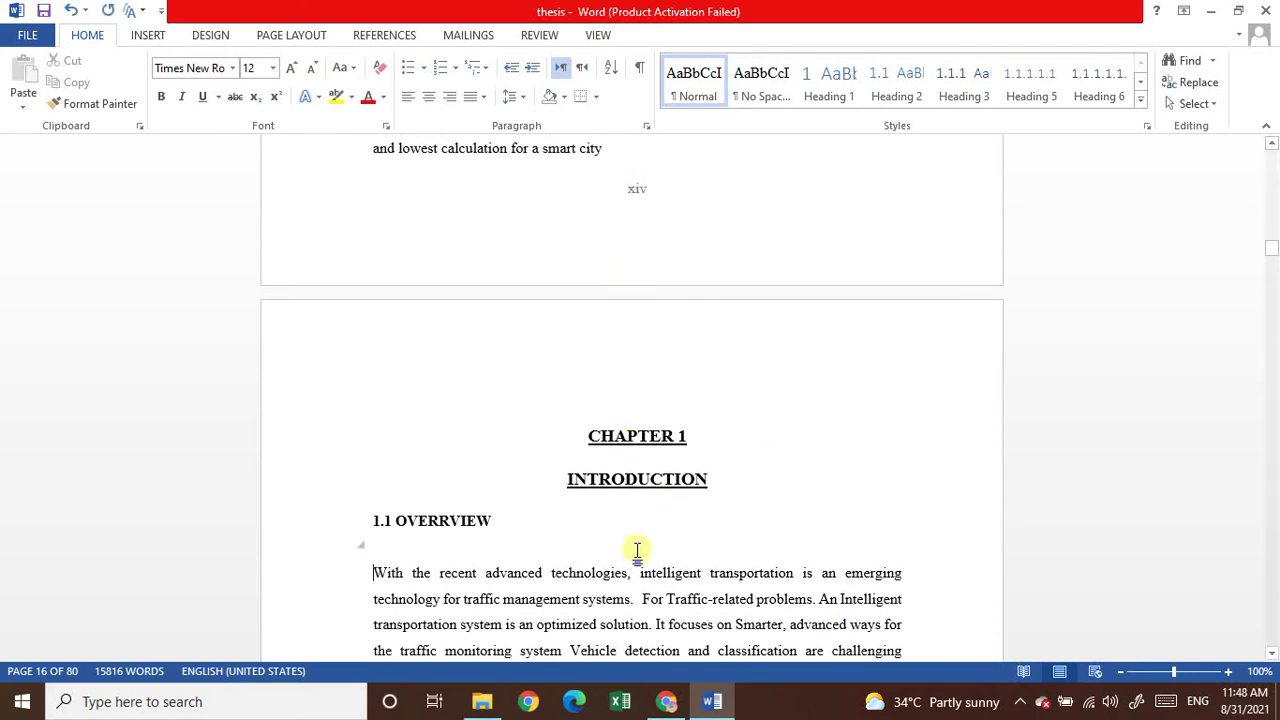
key(Page_Down)
key(Page_Down)
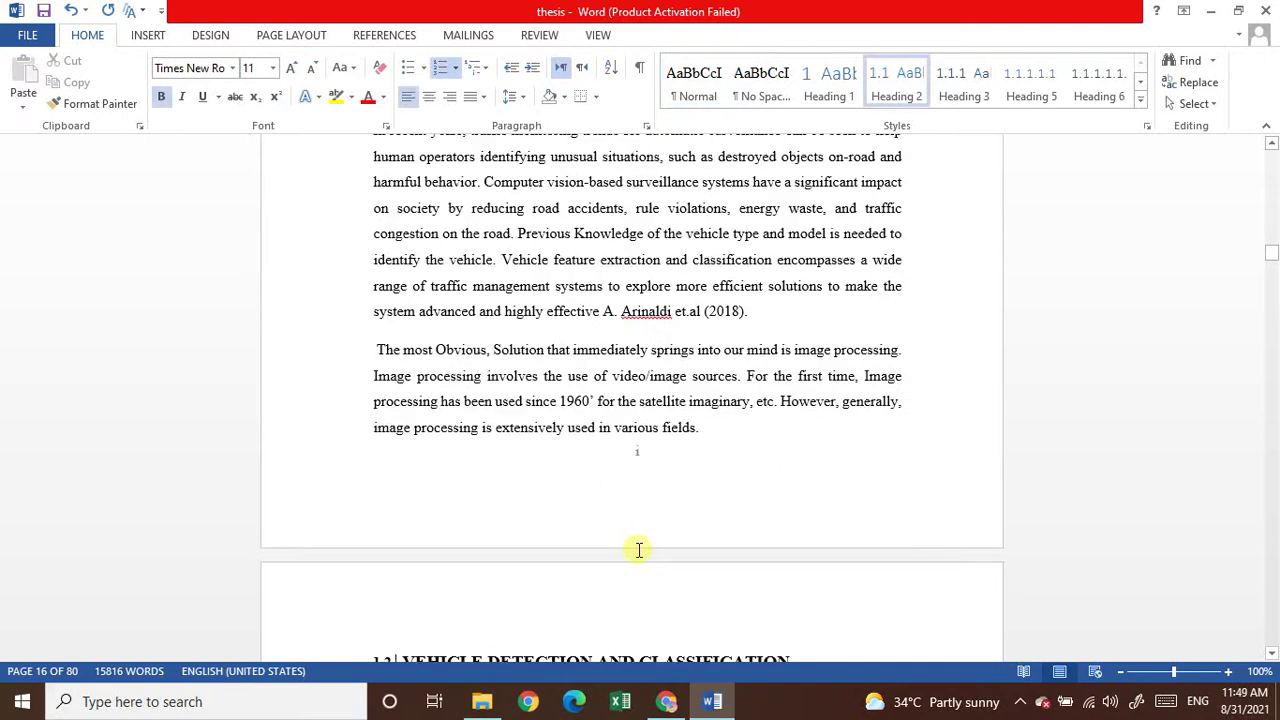
key(Down)
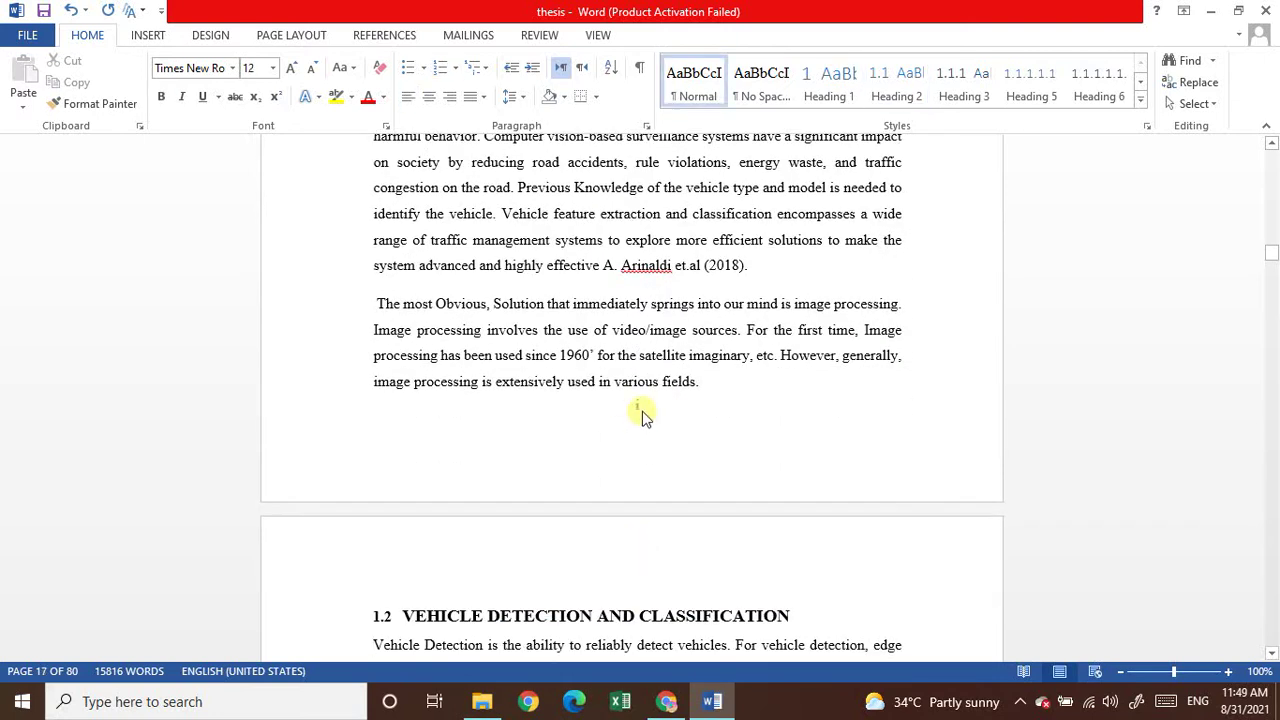
double_click(641, 416)
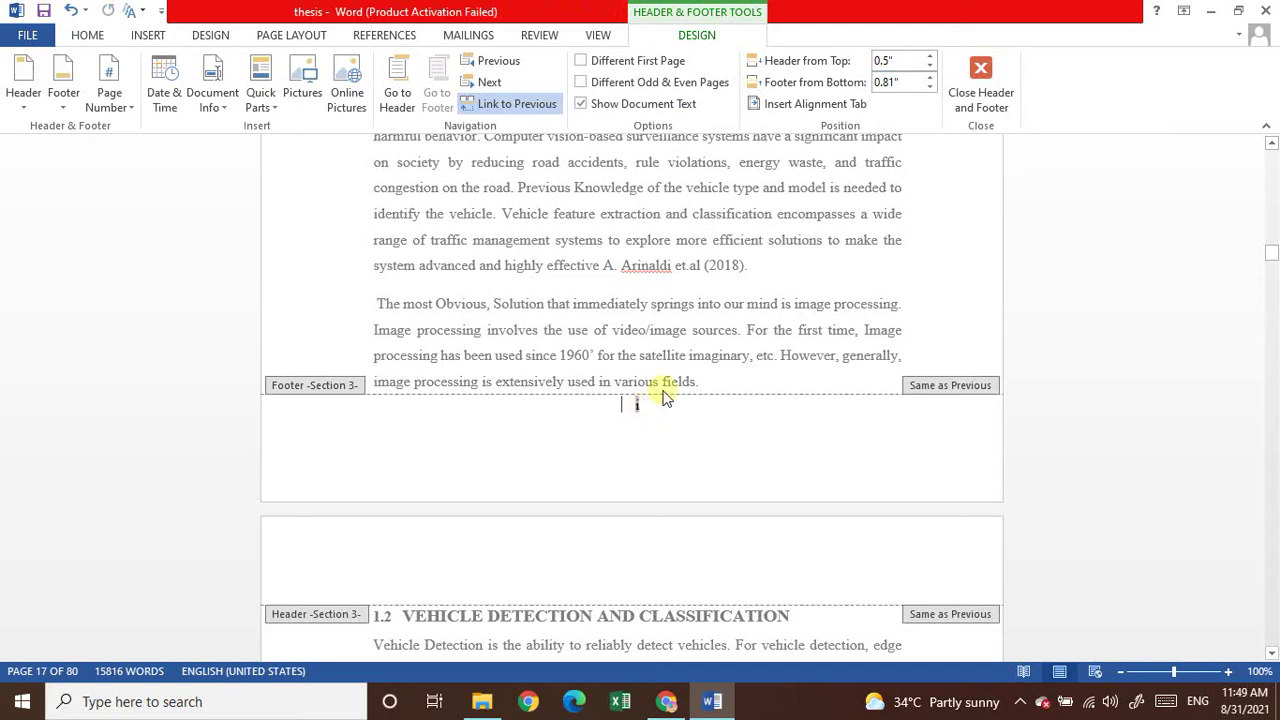
click(497, 106)
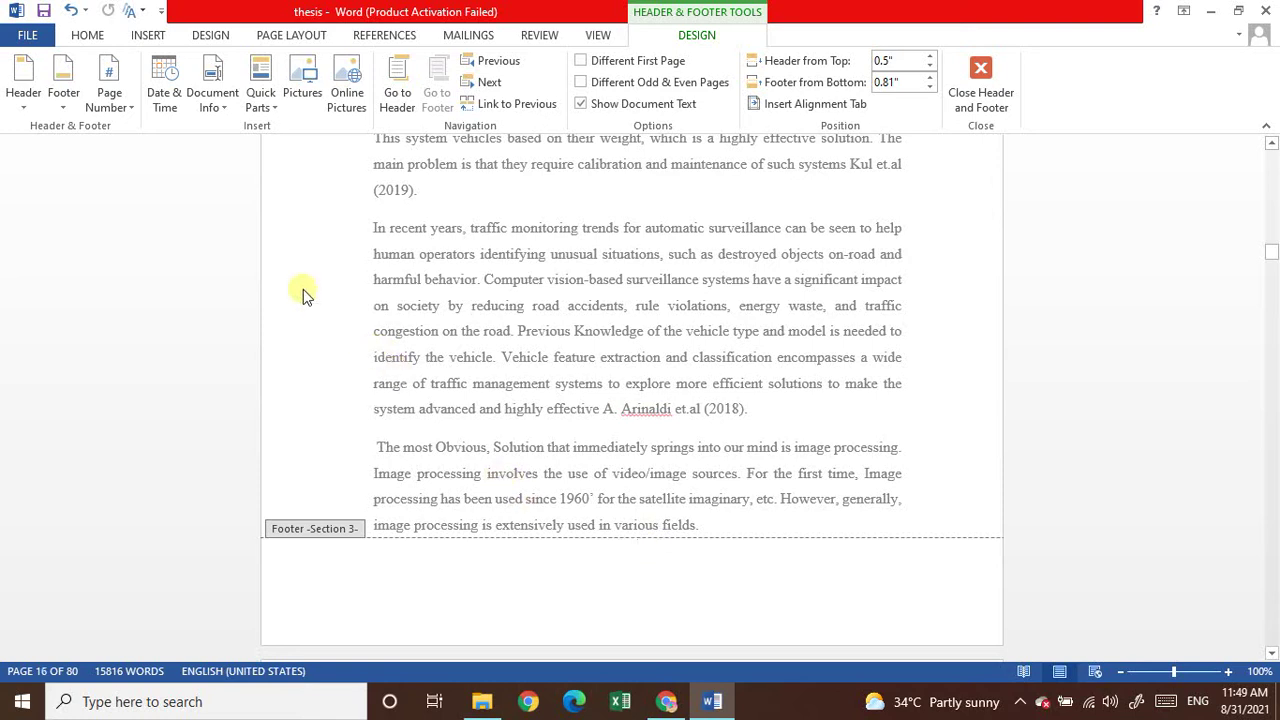
Step: Set the Section 3 page number format to 1, 2, 3, … with numbering starting at 1
click(129, 109)
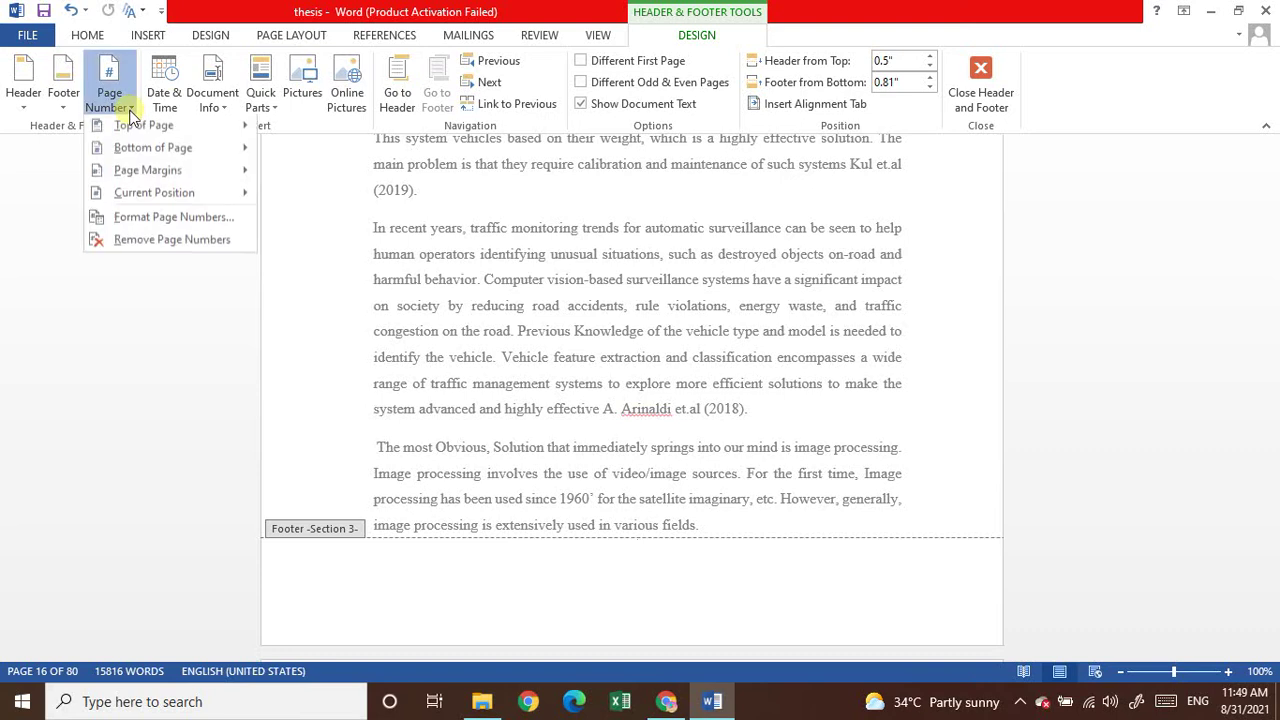
click(211, 223)
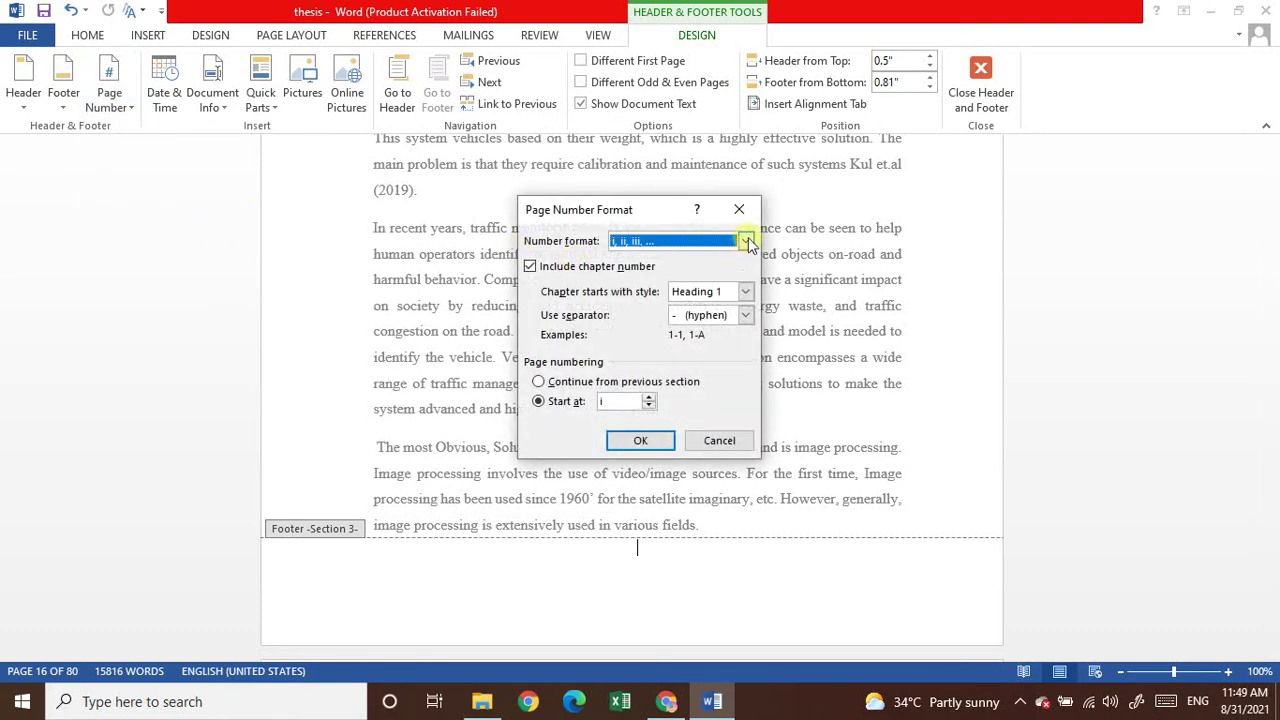
click(746, 241)
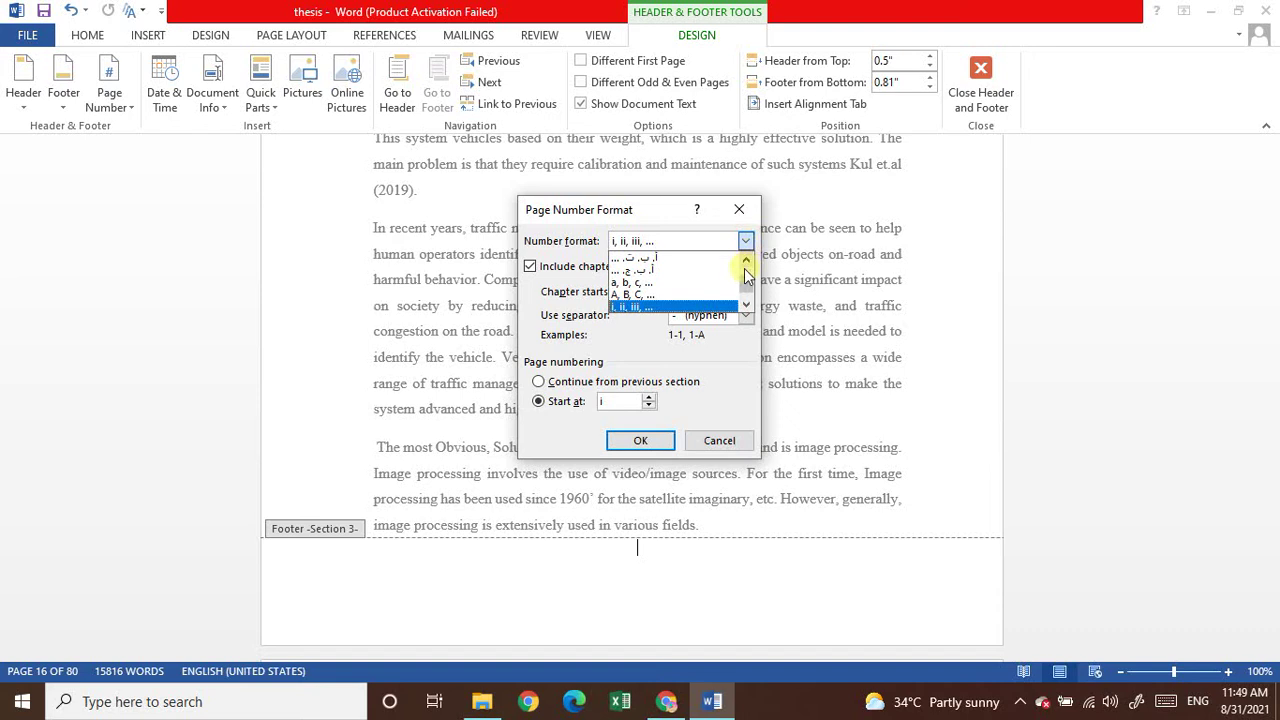
scroll(746, 272, up, 2)
click(663, 263)
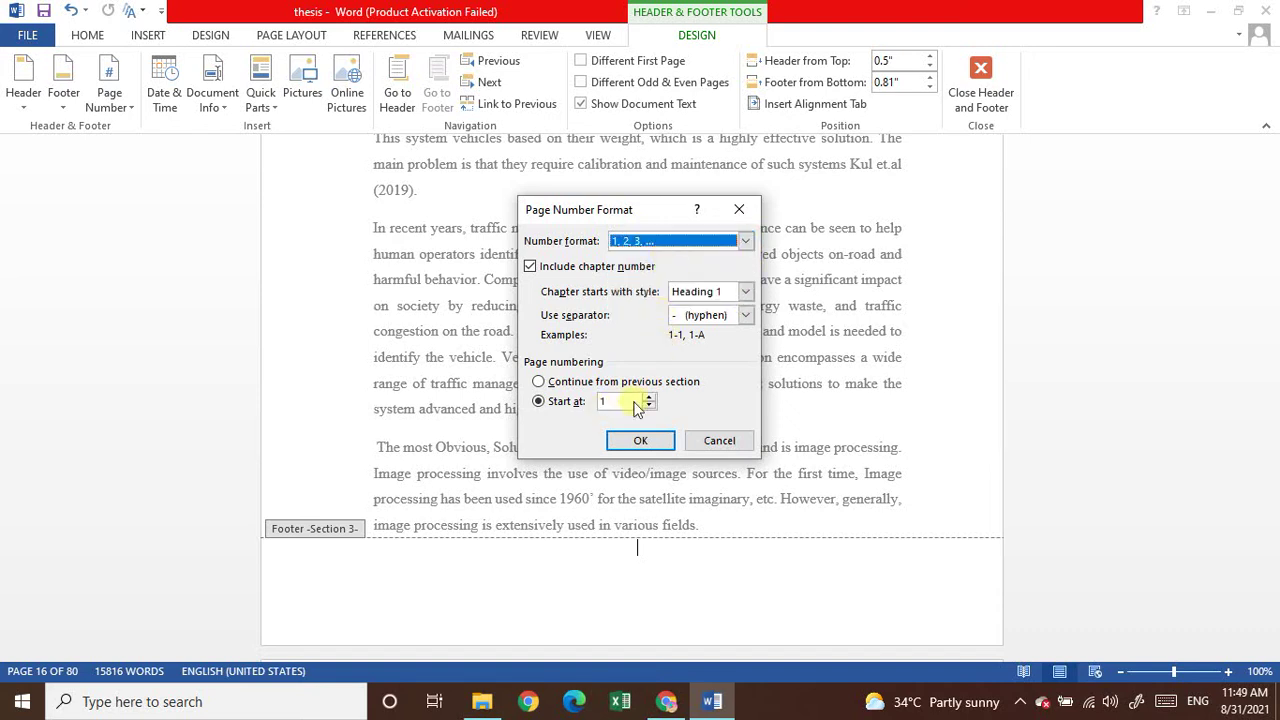
click(639, 442)
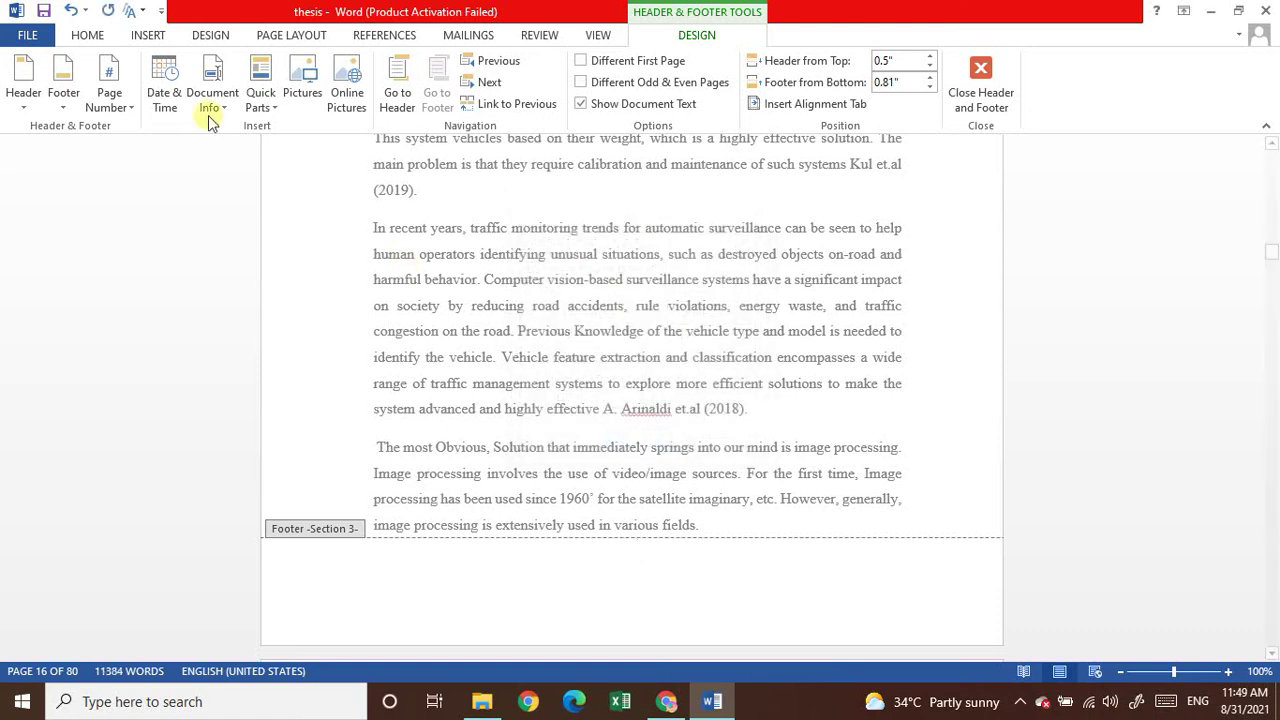
Step: Insert a Plain Number 2 page number at the bottom of the page in the Section 3 footer and return to the body text
click(127, 103)
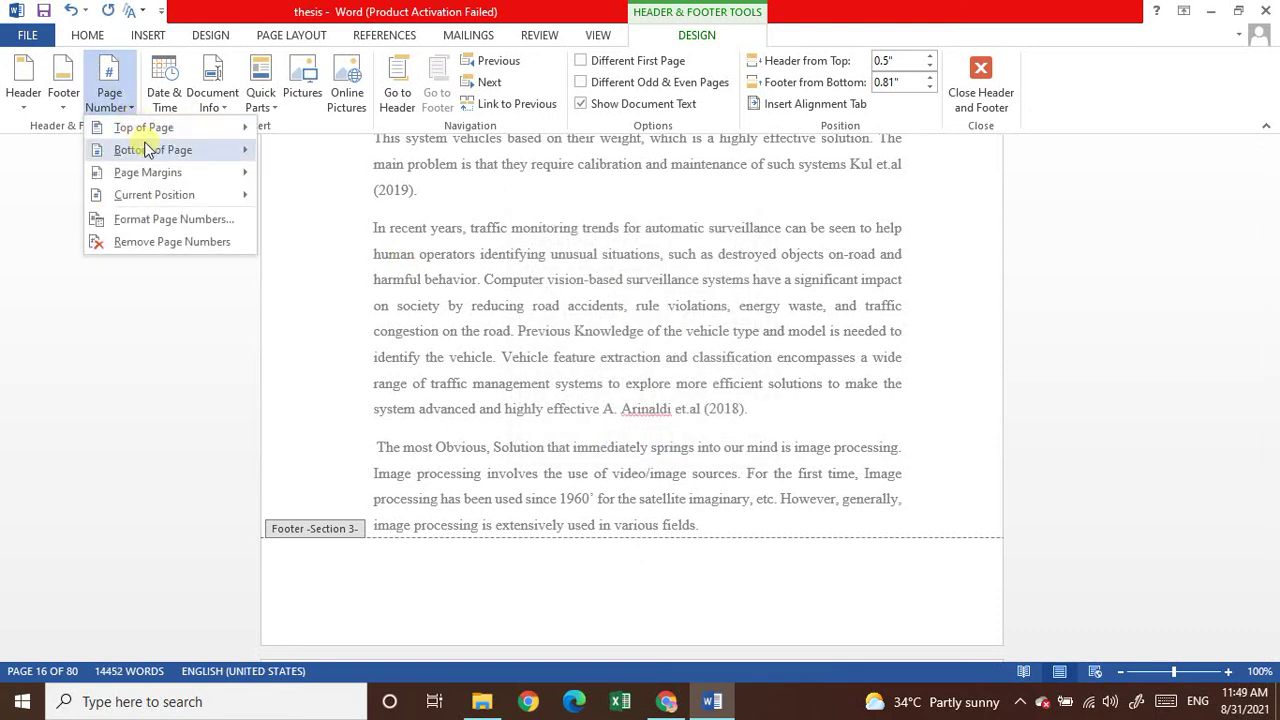
mouse_move(206, 151)
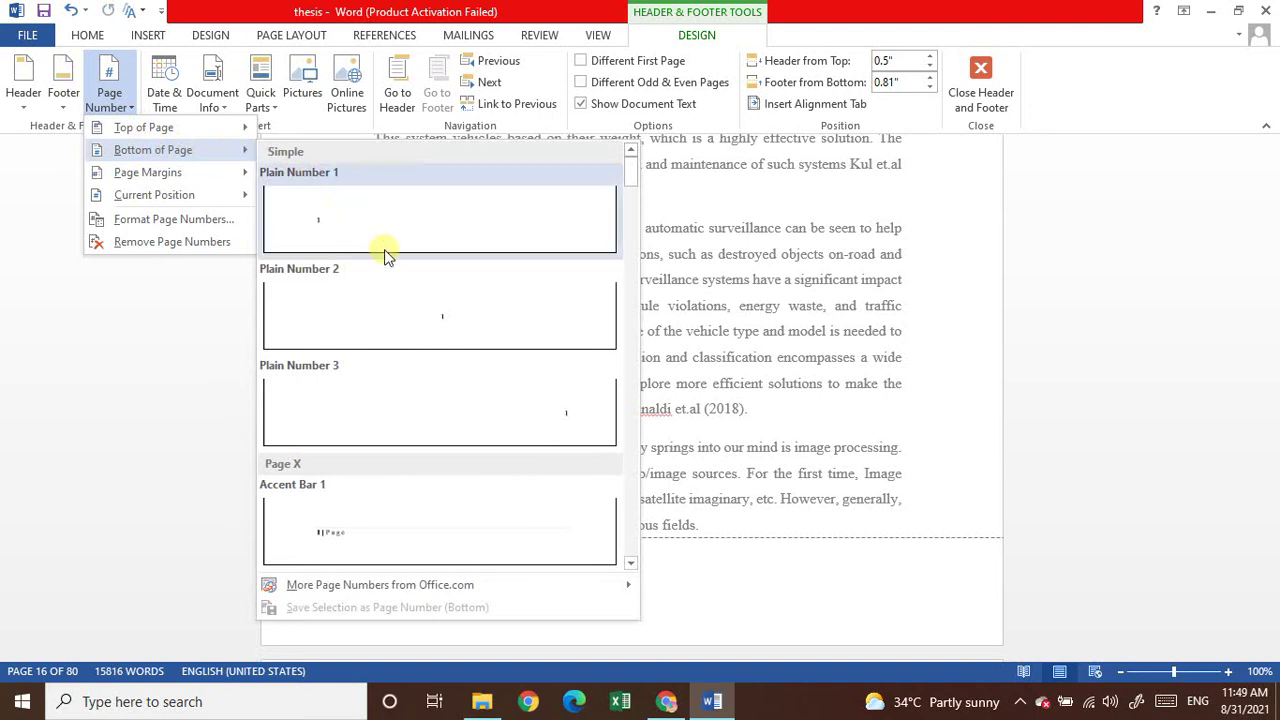
click(416, 298)
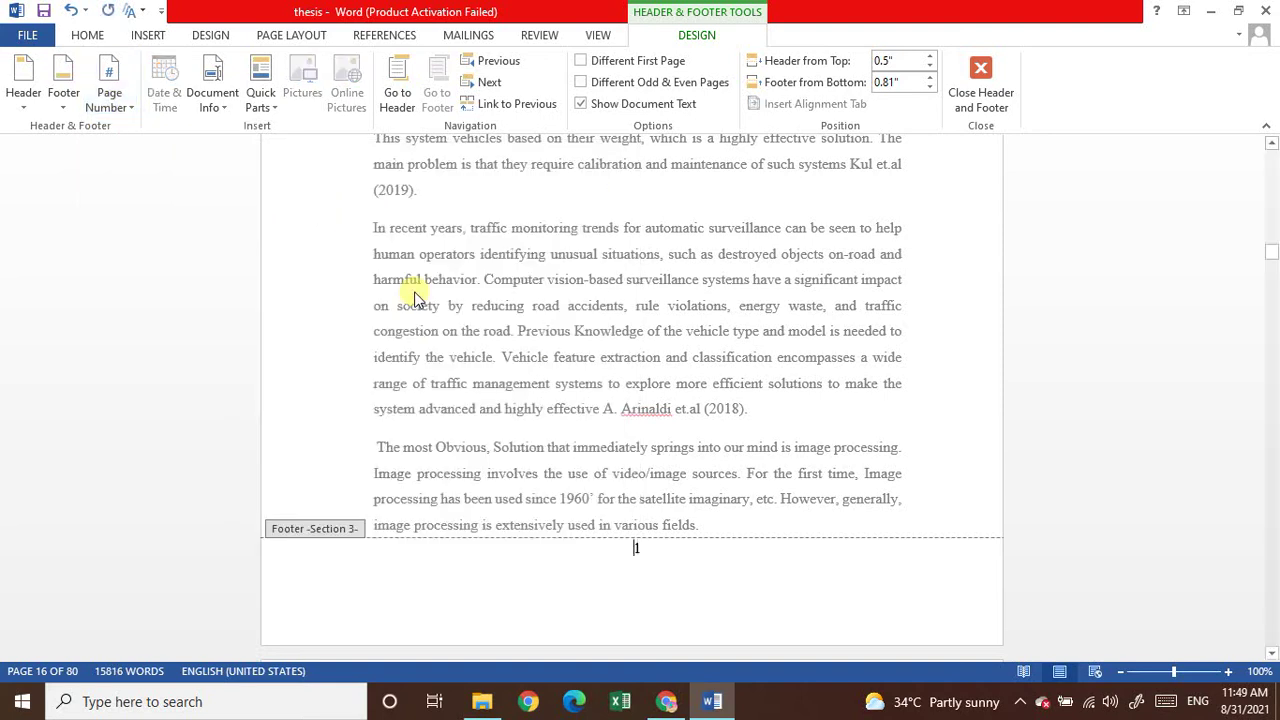
double_click(644, 463)
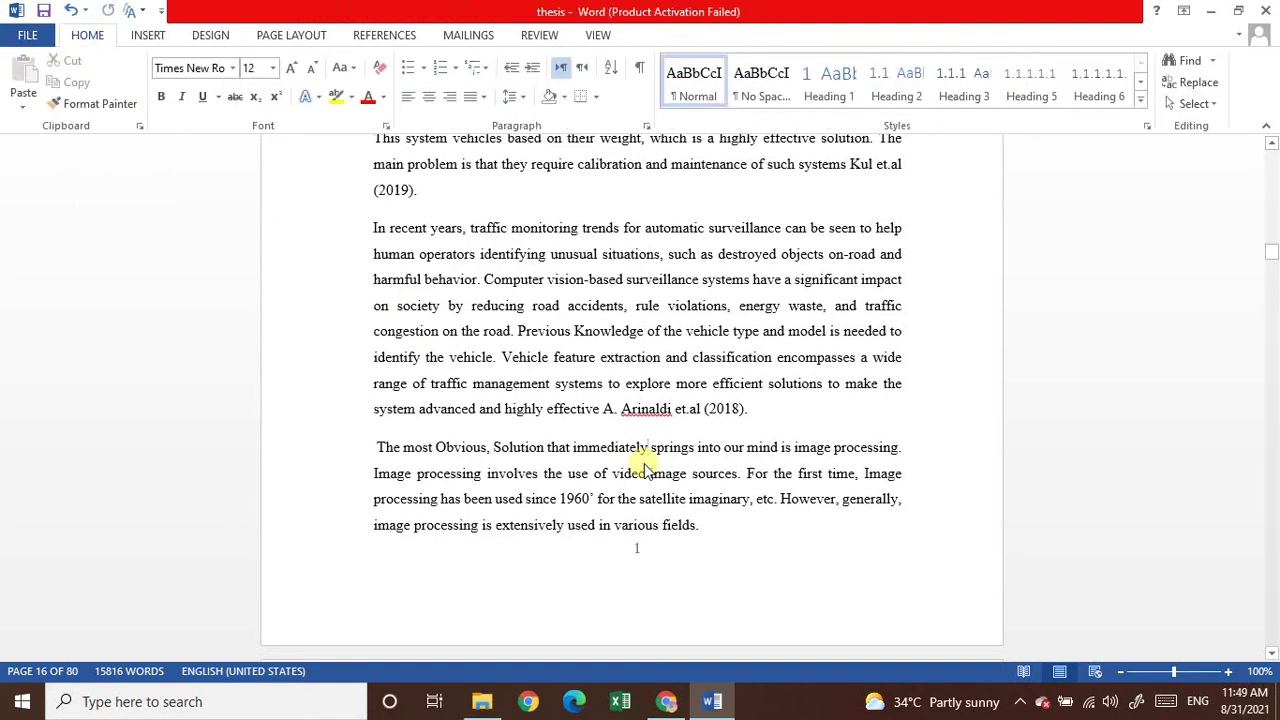
Step: Review the page numbers from the start of Chapter 1 through its third page
scroll(644, 463, up, 10)
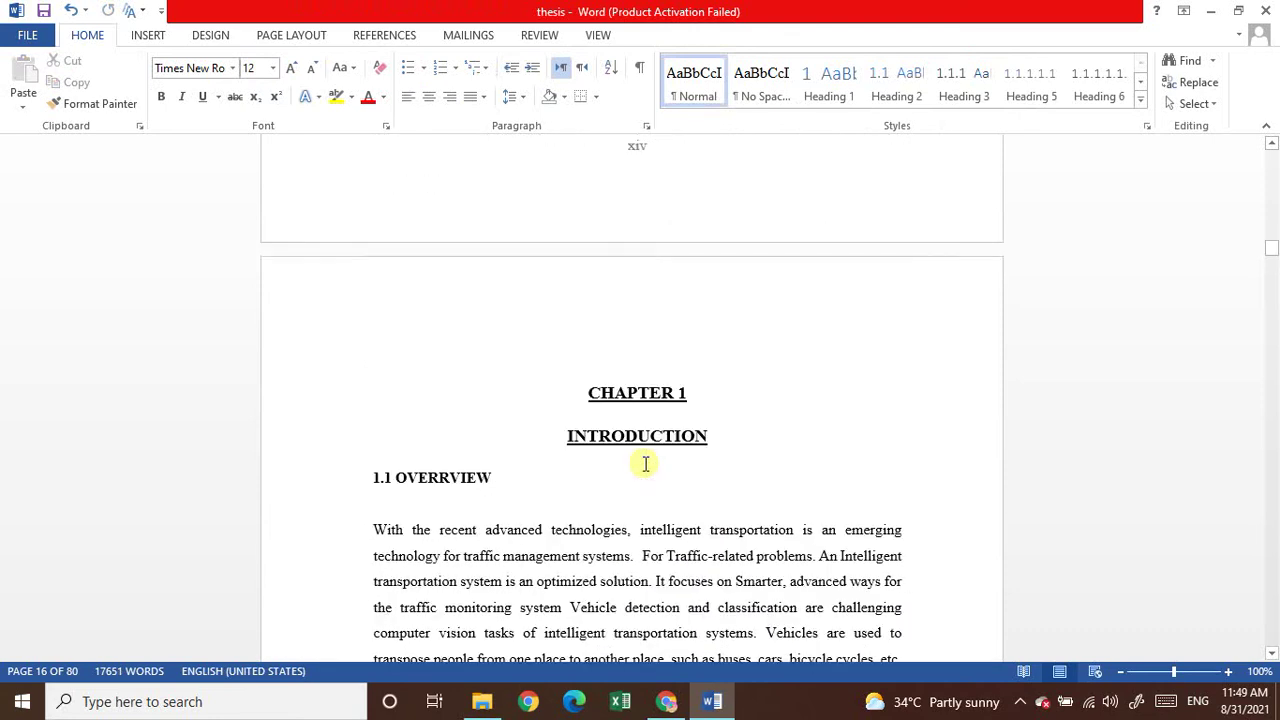
scroll(644, 463, down, 10)
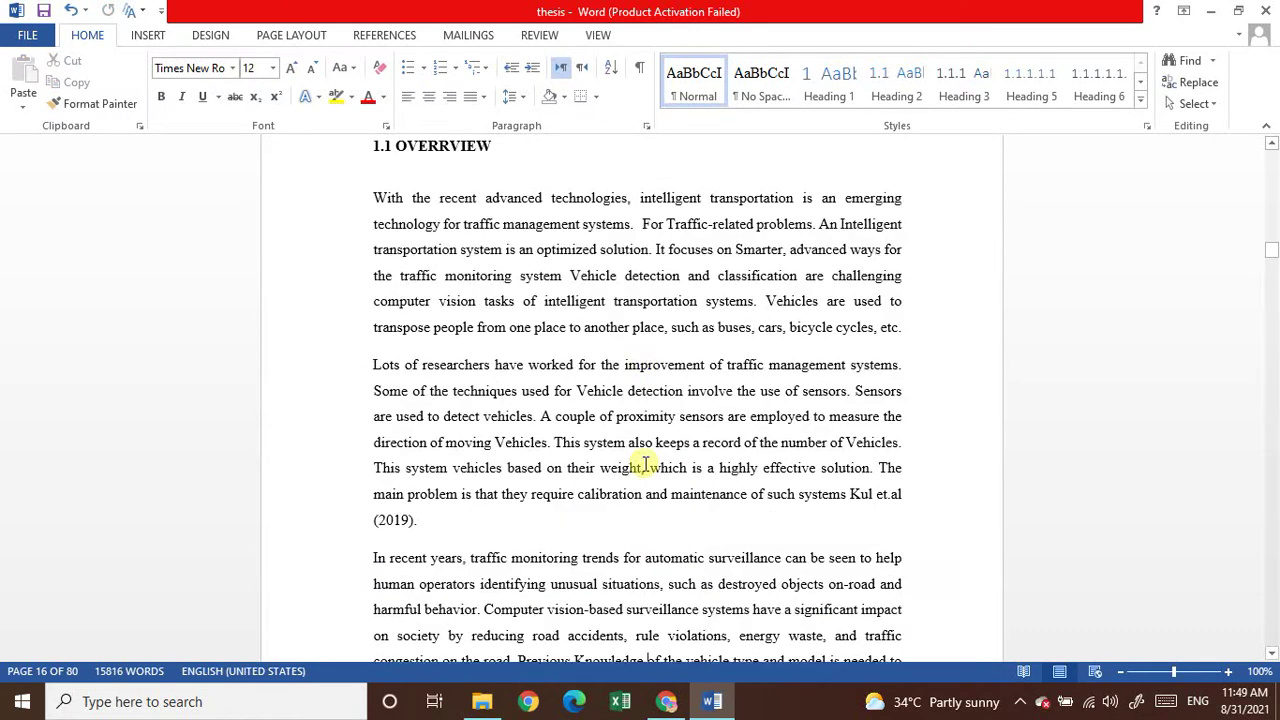
scroll(644, 463, down, 10)
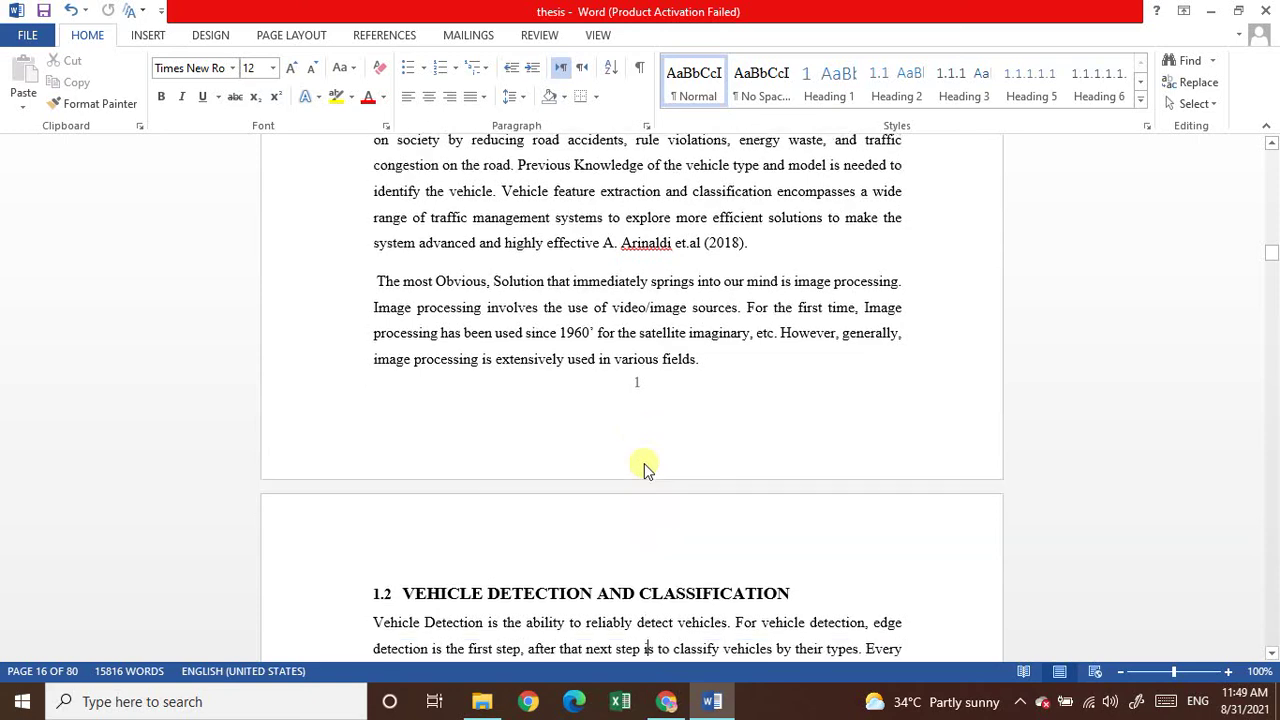
scroll(645, 463, down, 6)
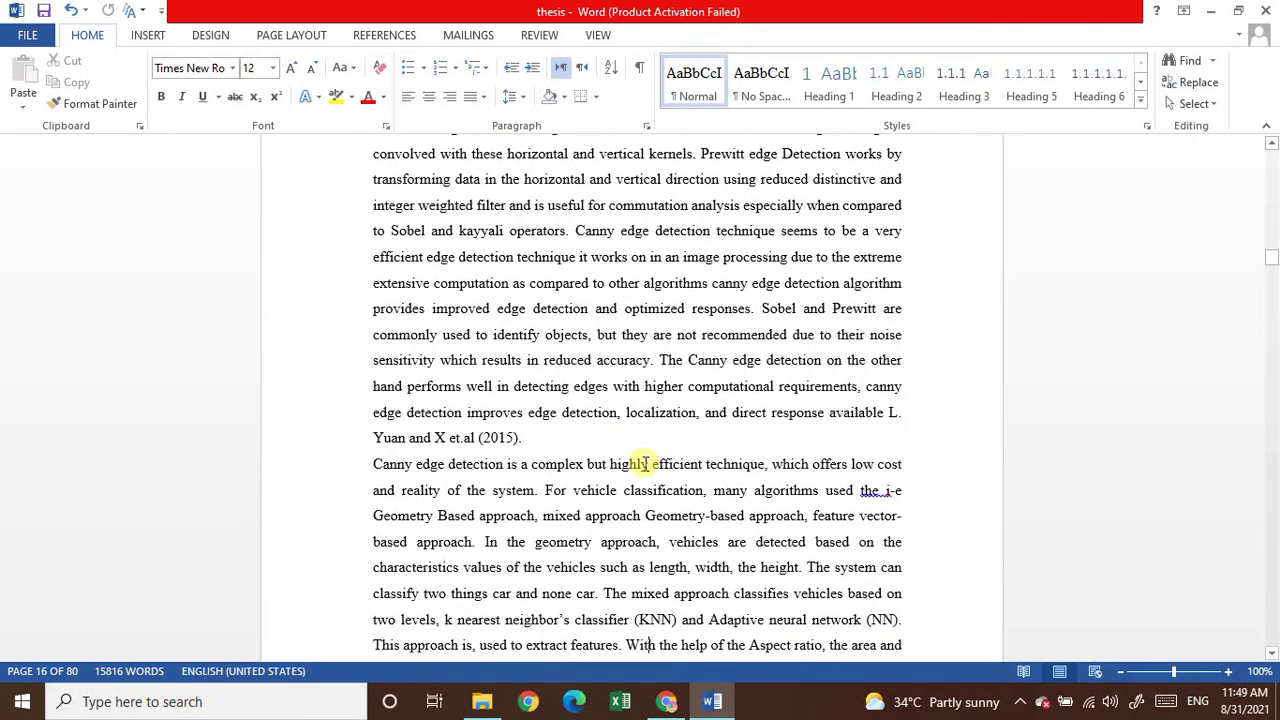
scroll(645, 463, down, 8)
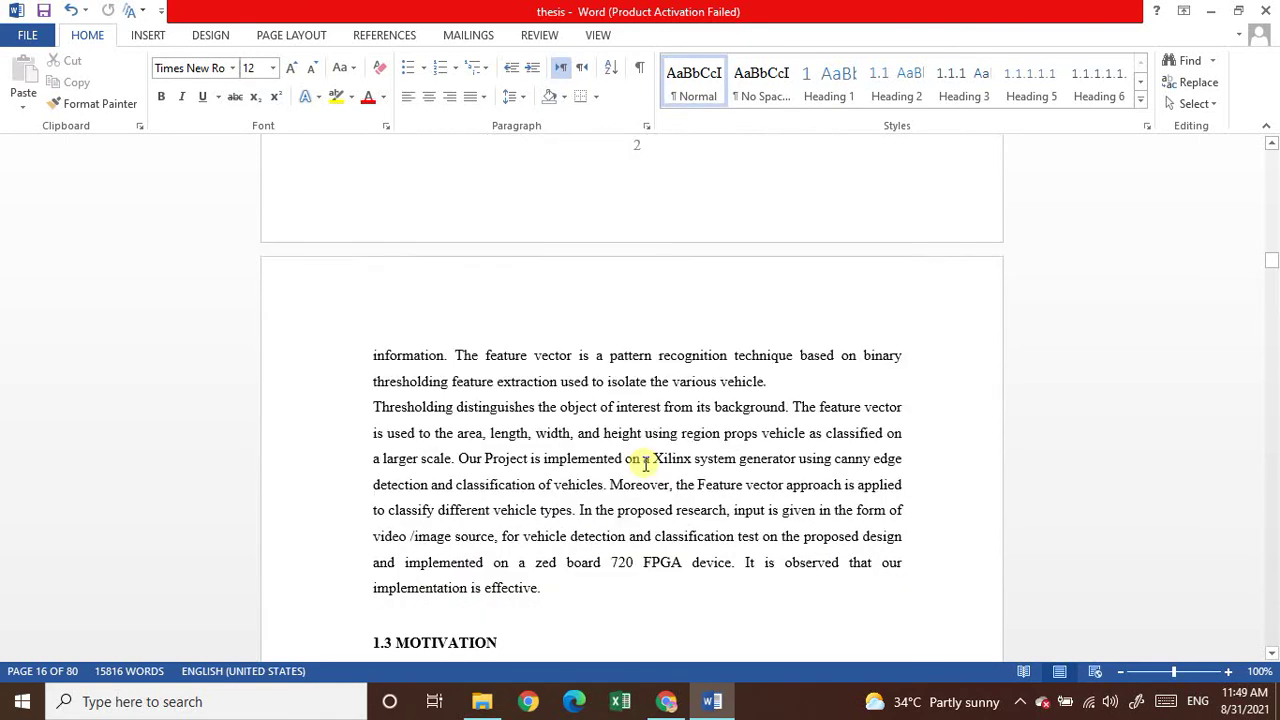
scroll(645, 463, down, 6)
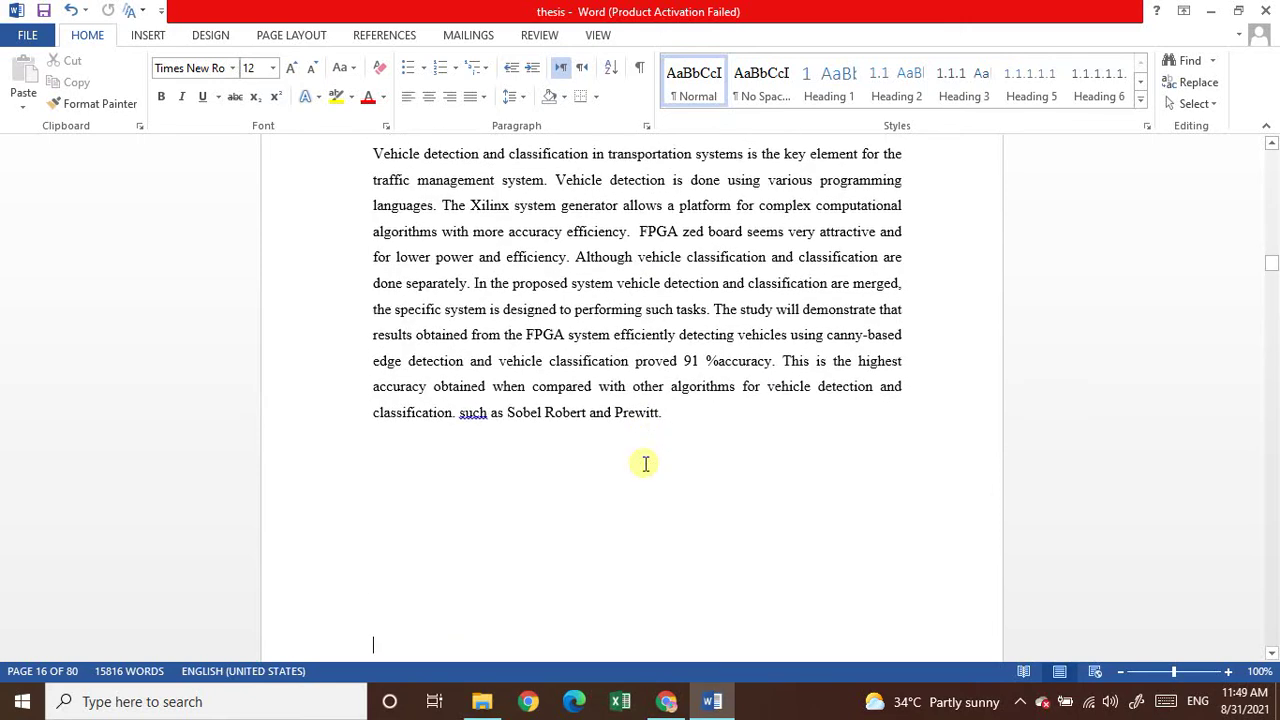
scroll(645, 463, up, 15)
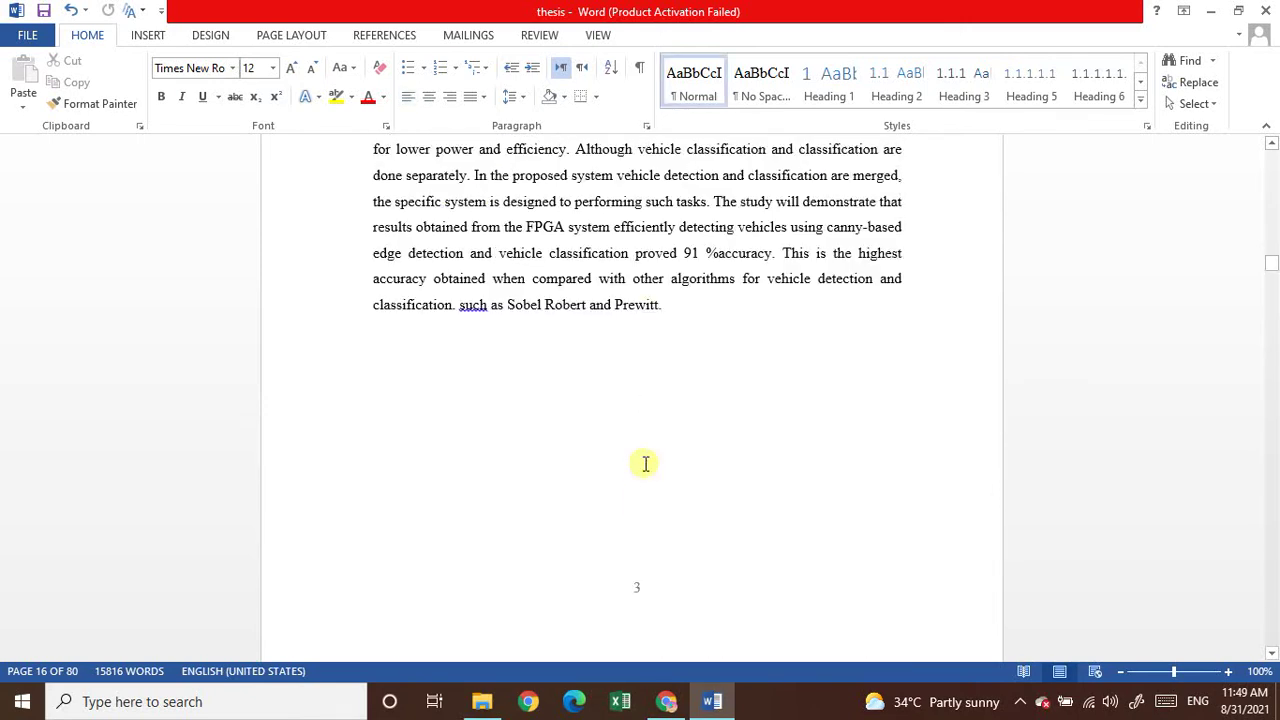
scroll(645, 463, up, 8)
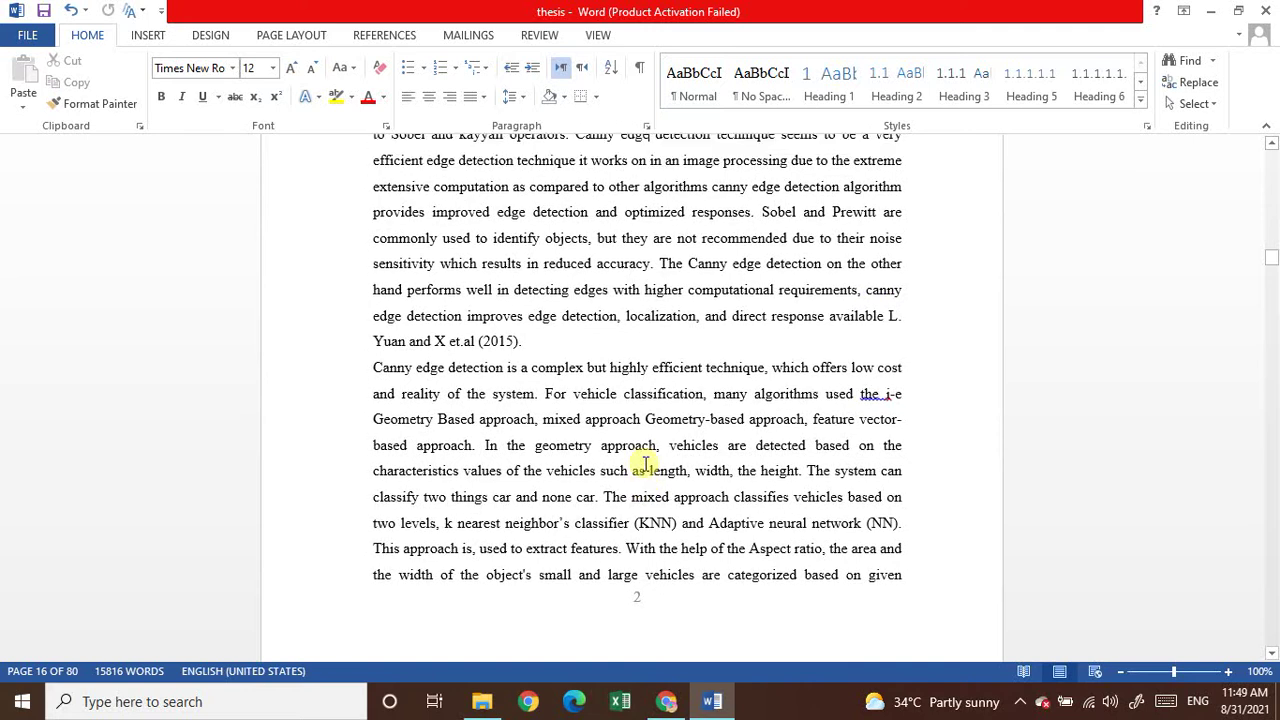
Step: Insert a Next Page section break after the last paragraph of Chapter 1's first page, before heading 1.2
scroll(645, 463, up, 8)
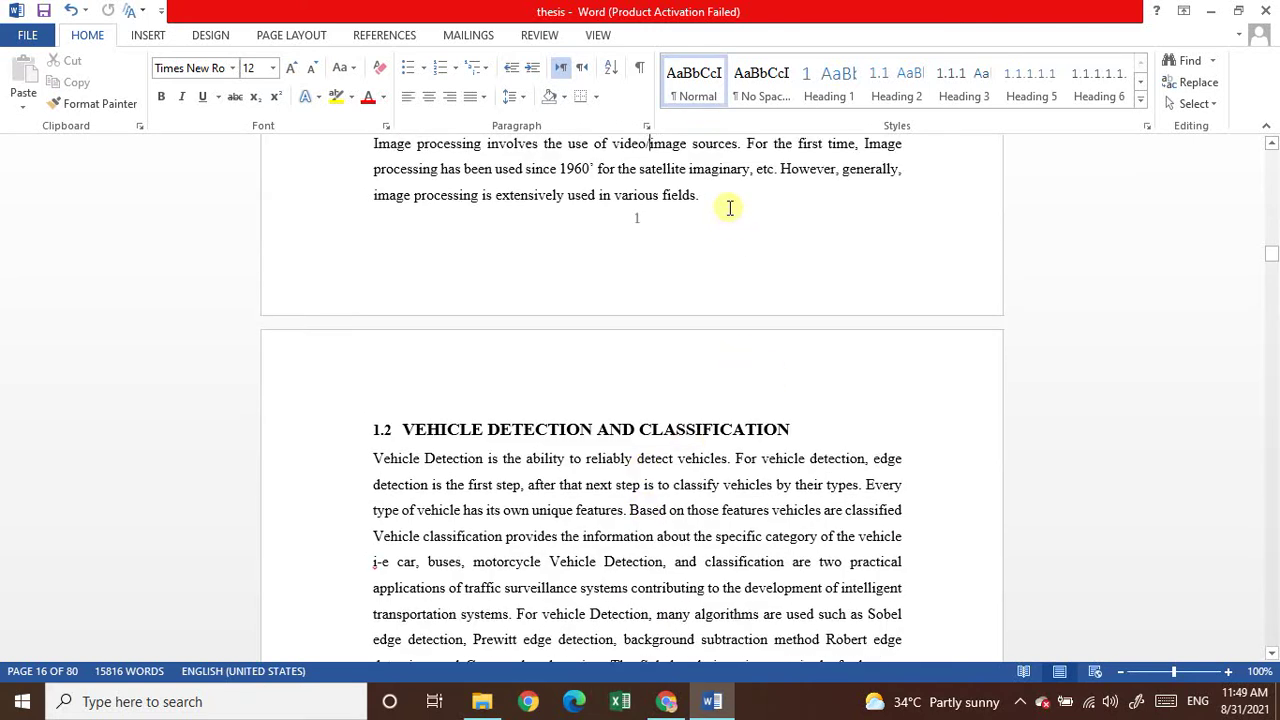
click(271, 38)
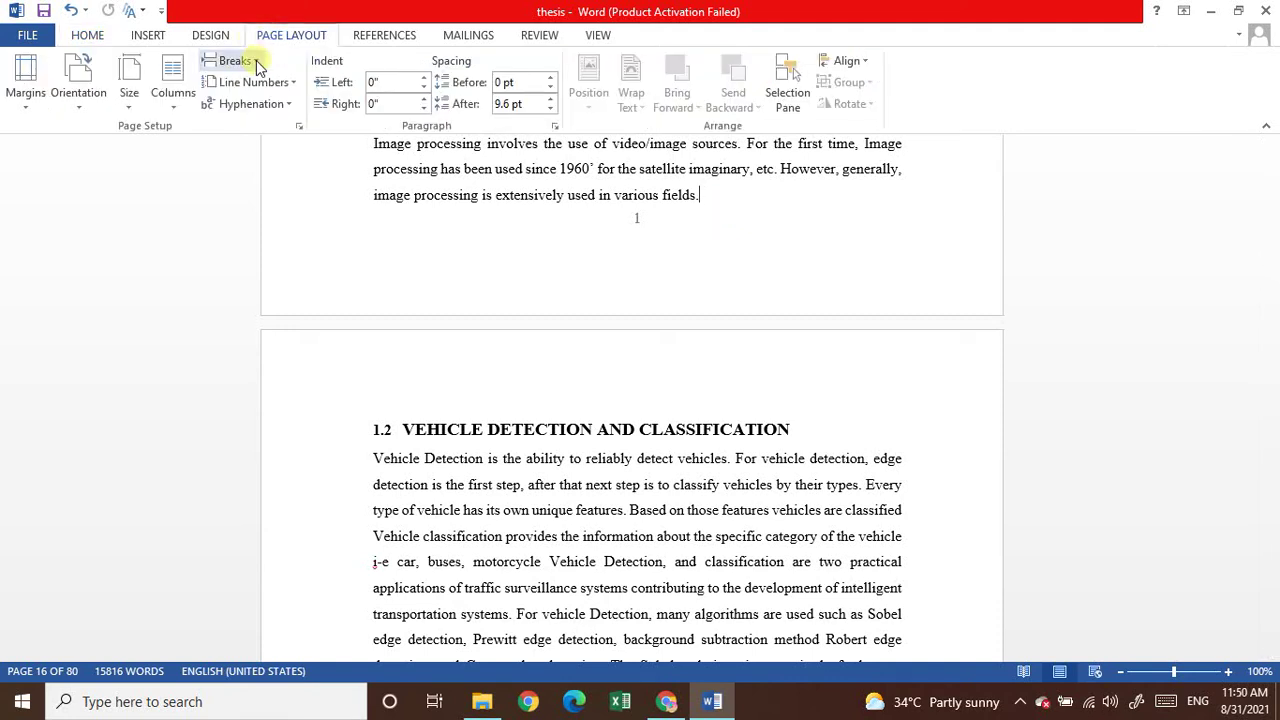
click(256, 62)
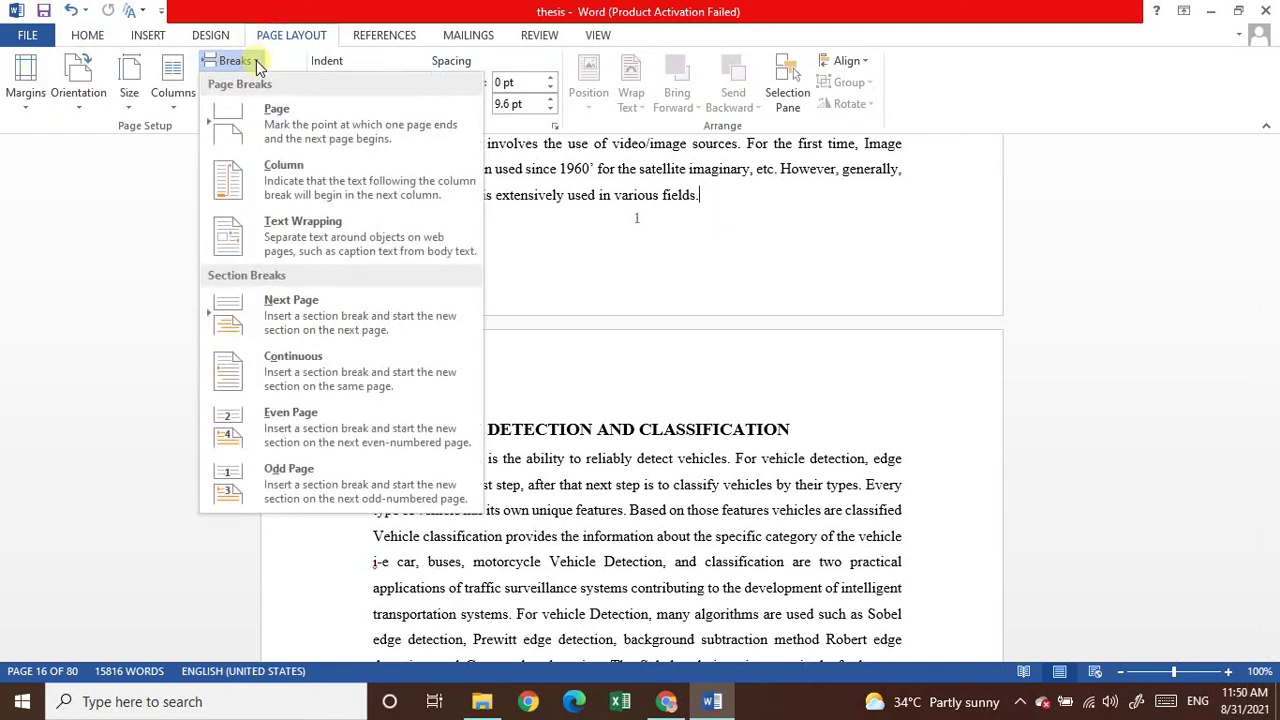
click(295, 302)
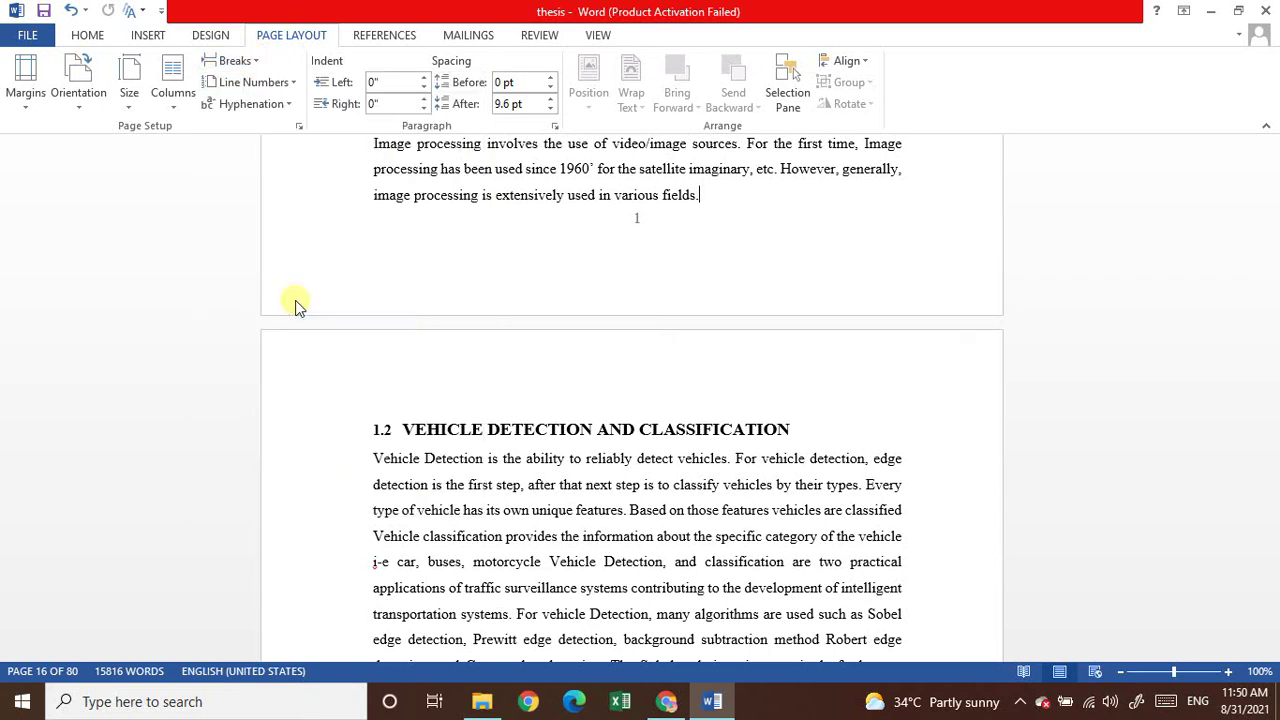
Step: Open the Section 4 header on the page with heading 1.2 and unlink it from the previous section
double_click(450, 300)
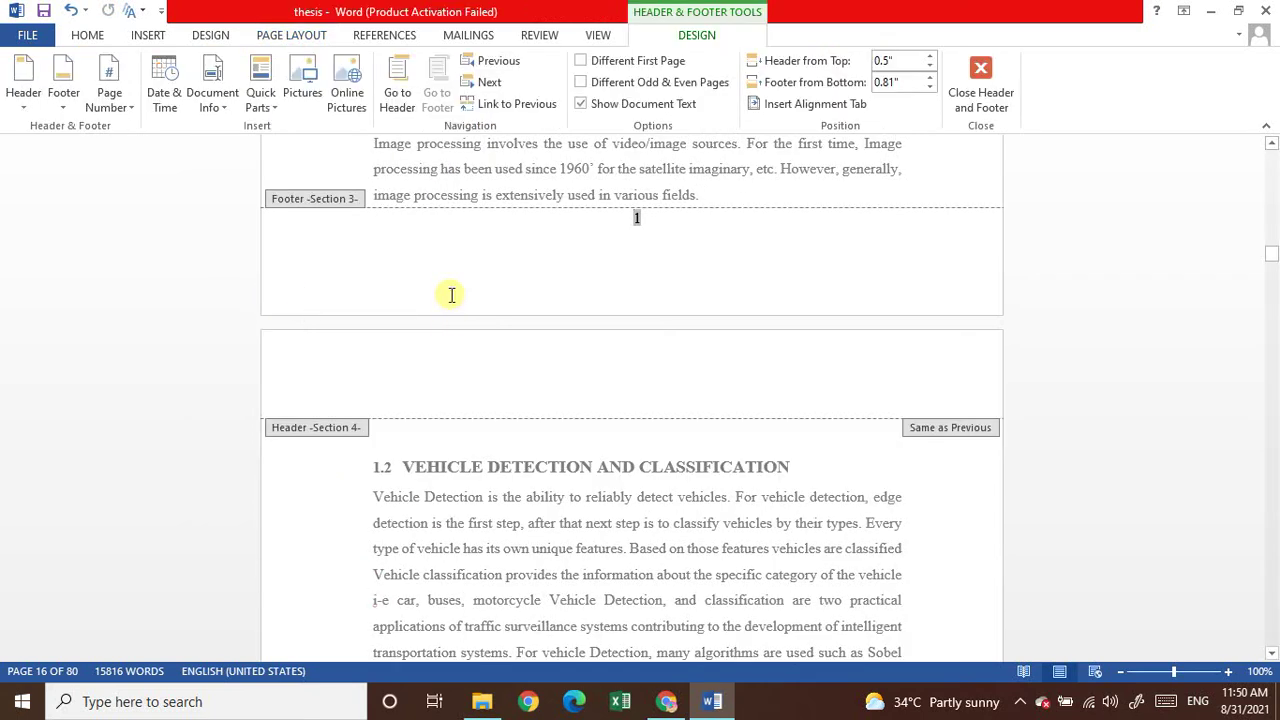
double_click(424, 467)
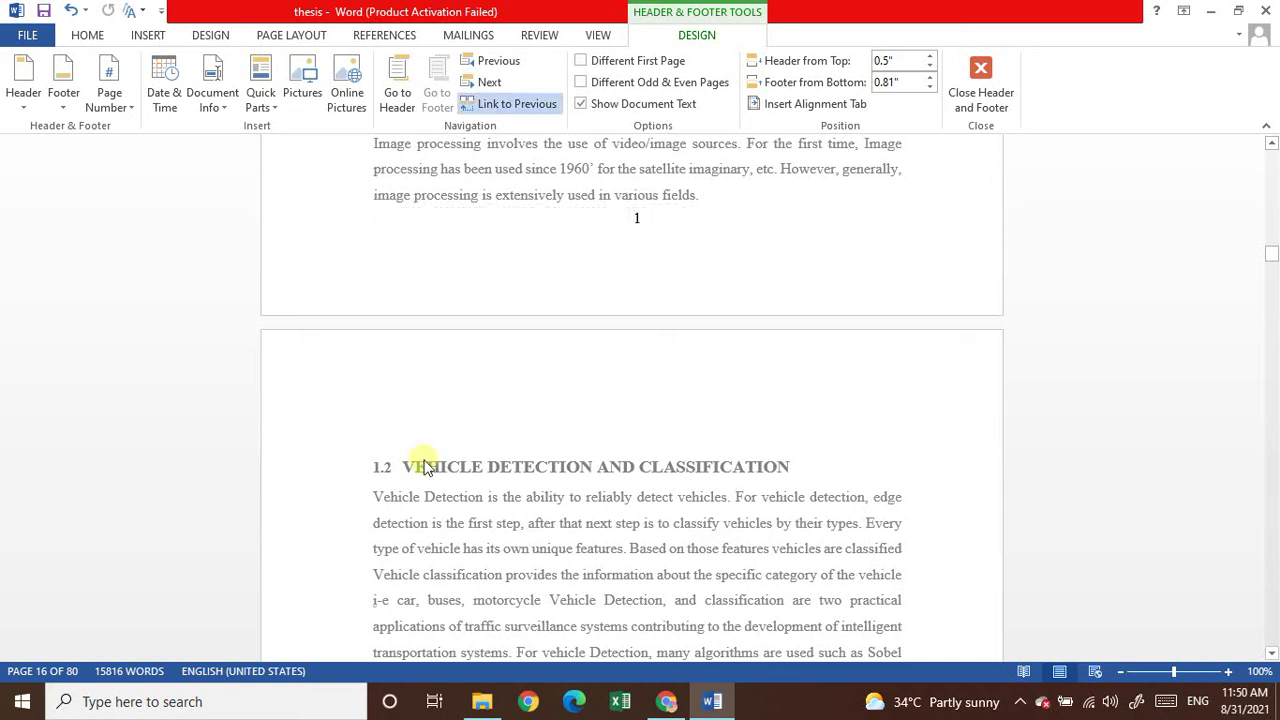
double_click(633, 395)
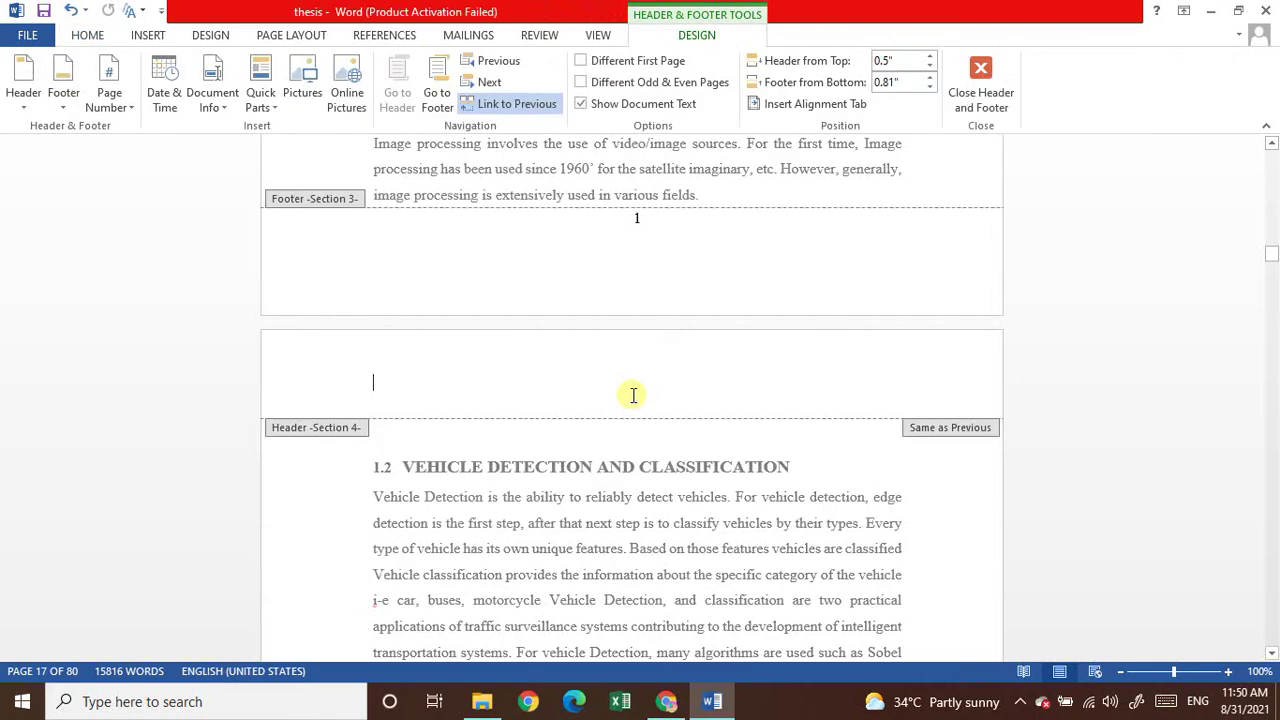
click(476, 106)
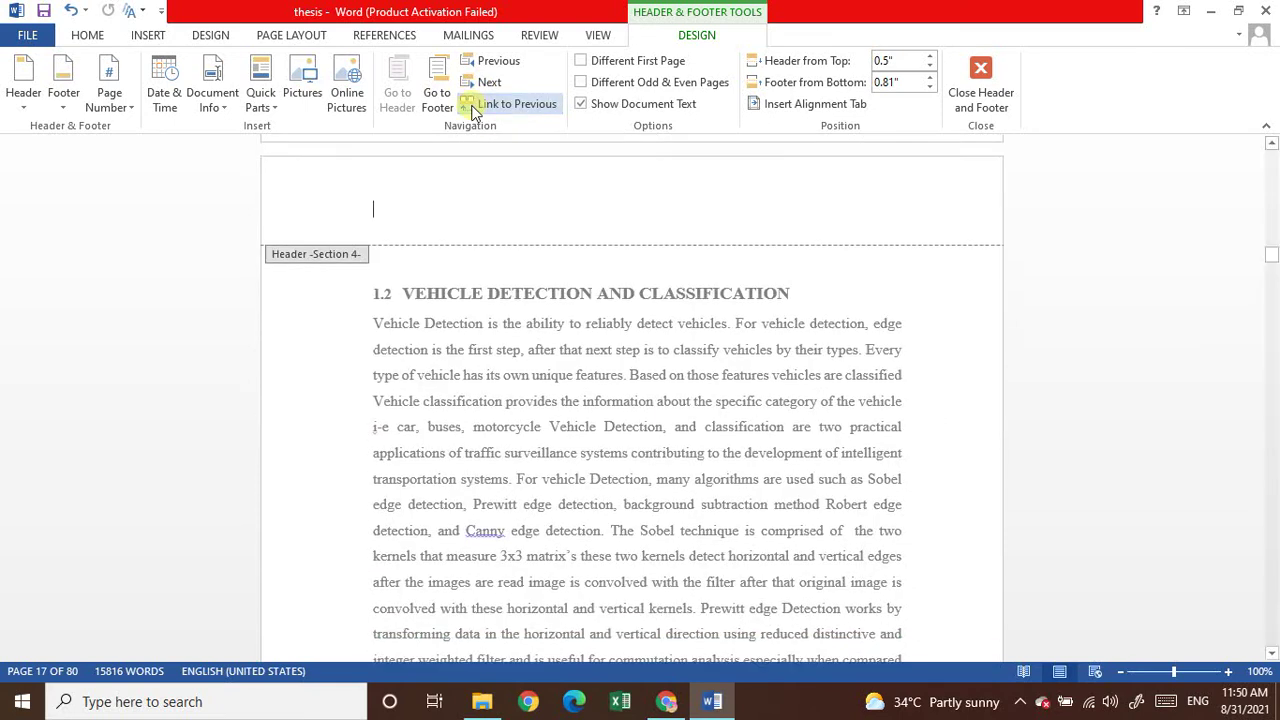
Step: Set the Section 4 page numbering to start at 2
click(133, 106)
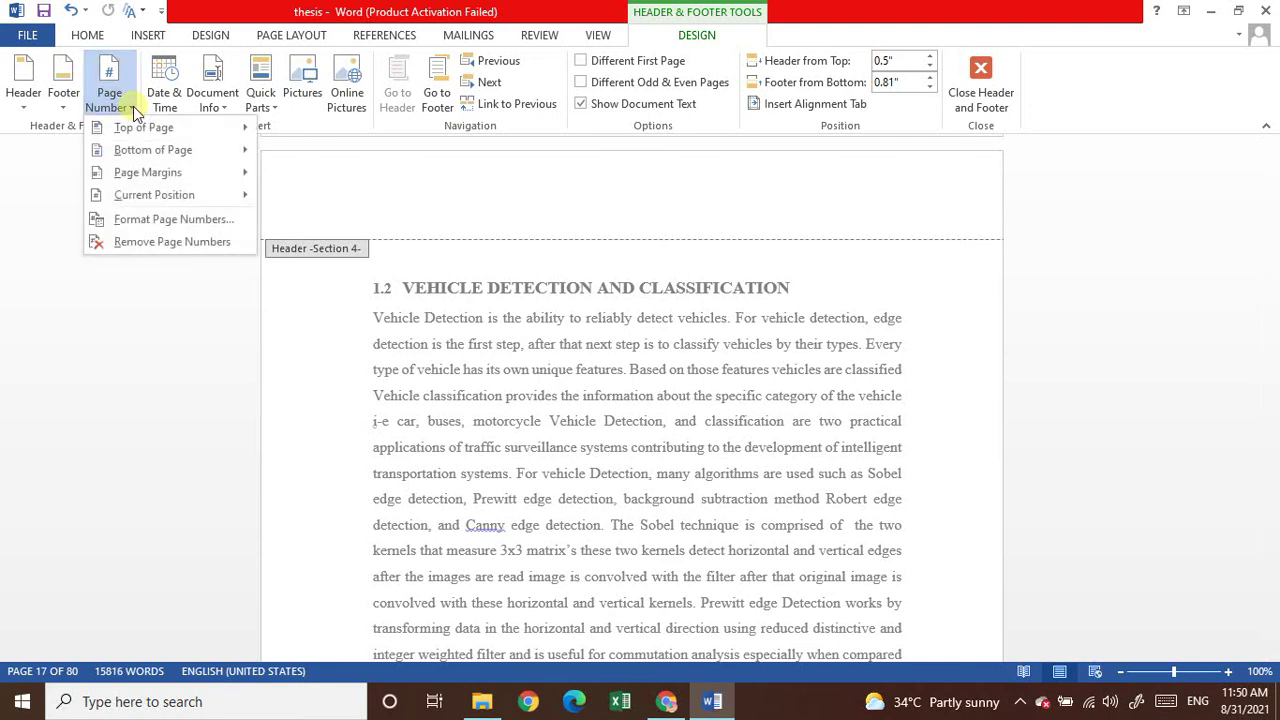
click(178, 220)
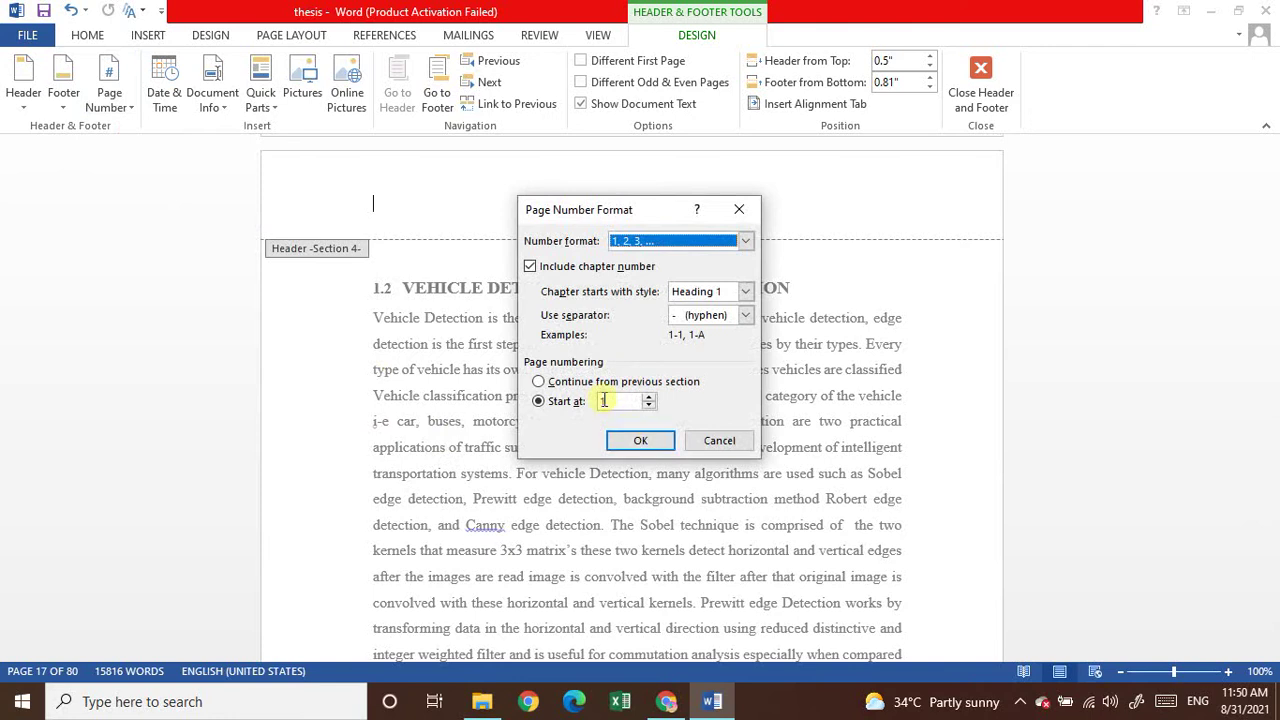
click(614, 401)
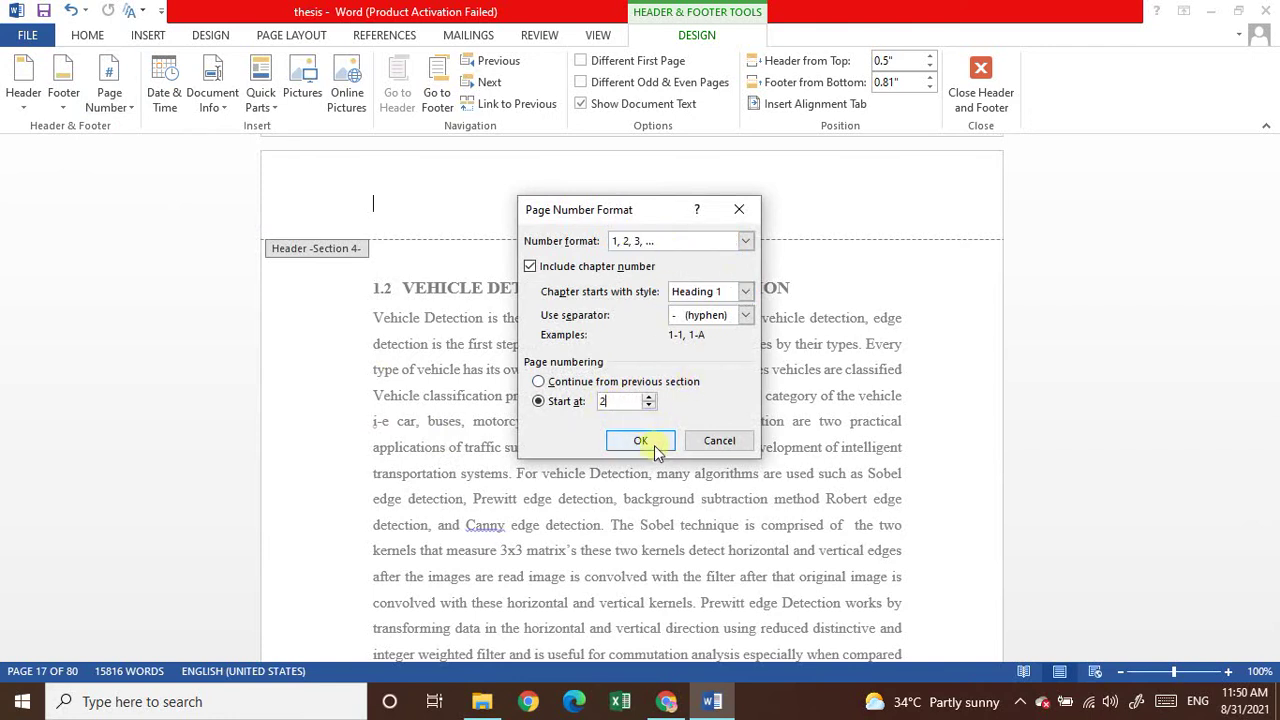
click(641, 441)
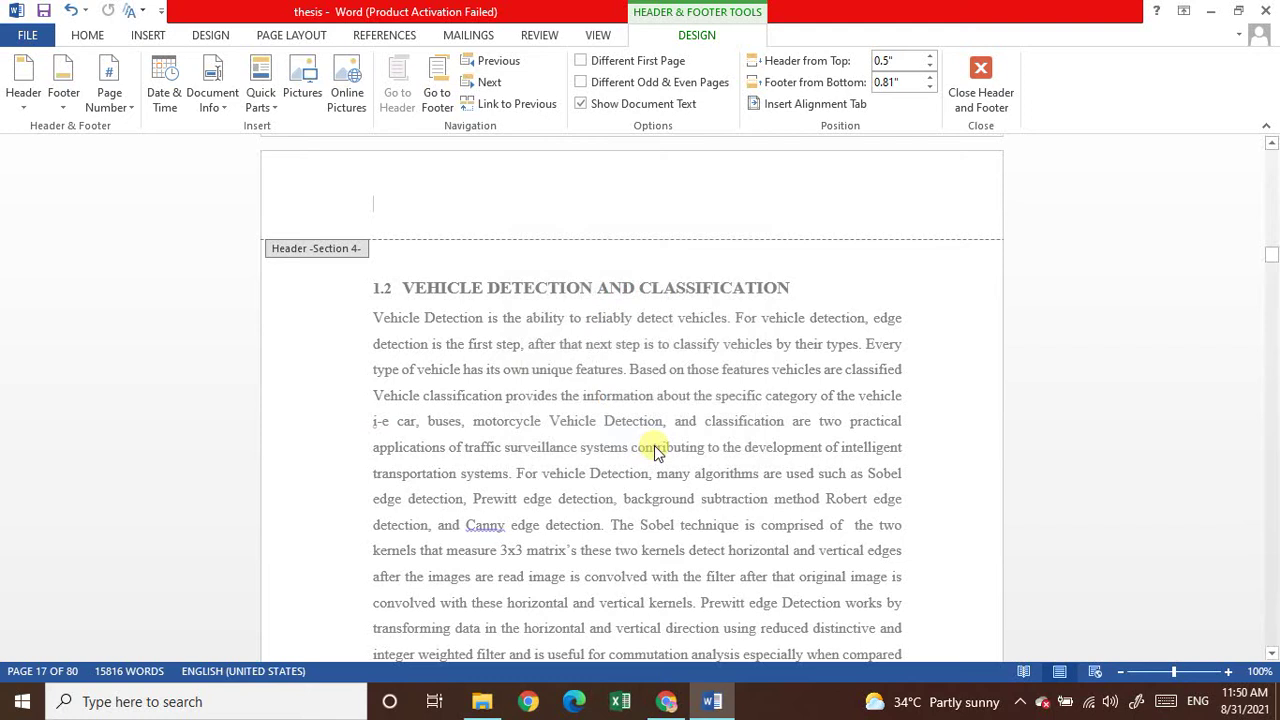
Step: Insert a Plain Number 3 page number at the top of the page in the Section 4 header and return to the body text
click(131, 112)
mouse_move(143, 128)
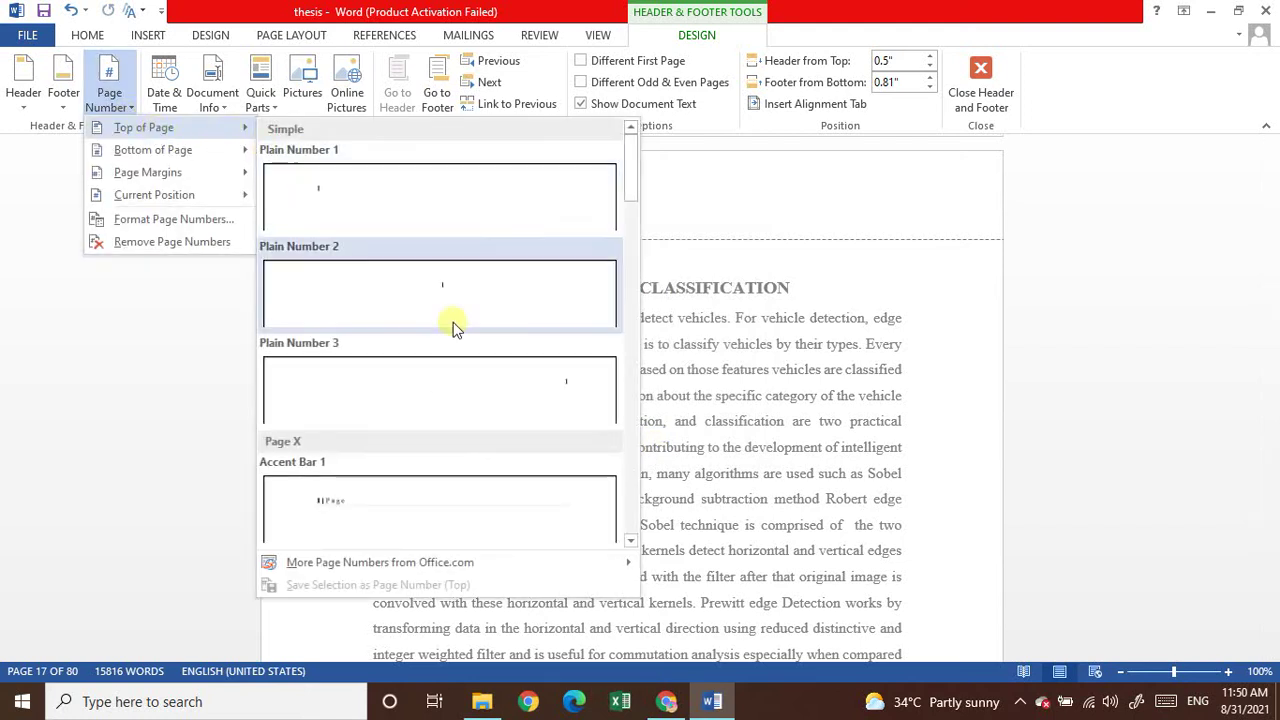
click(529, 396)
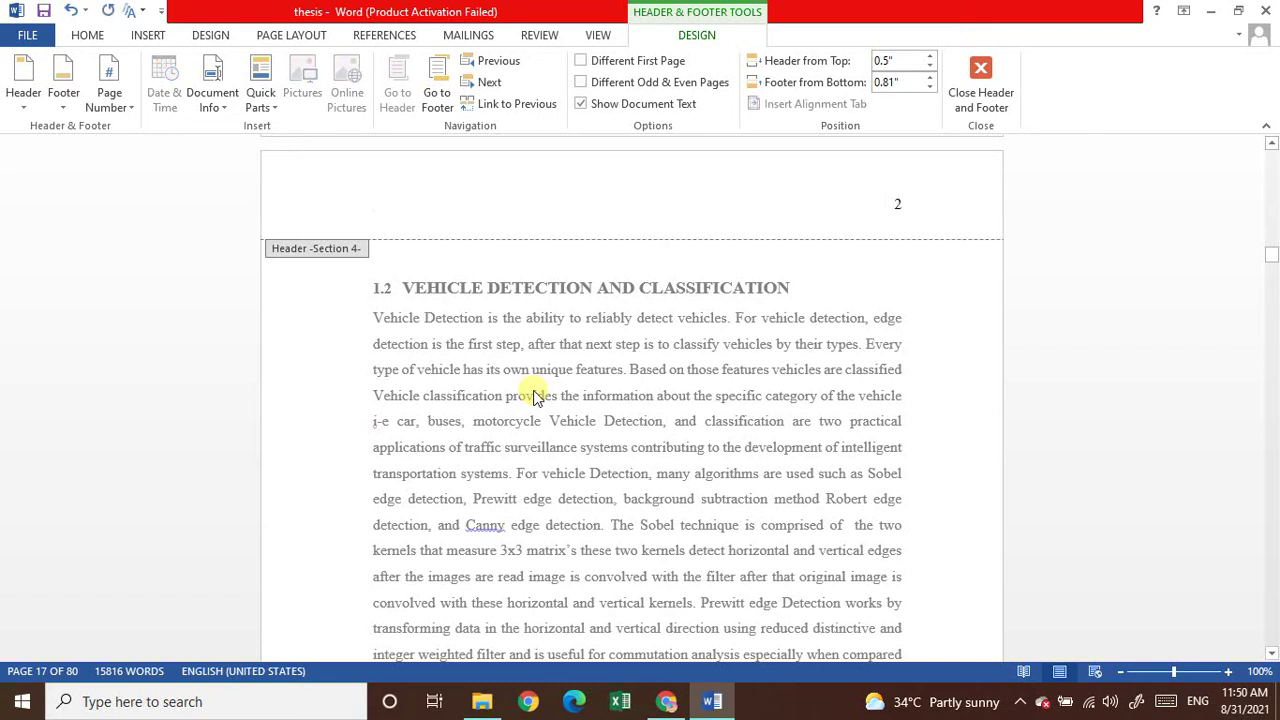
double_click(600, 430)
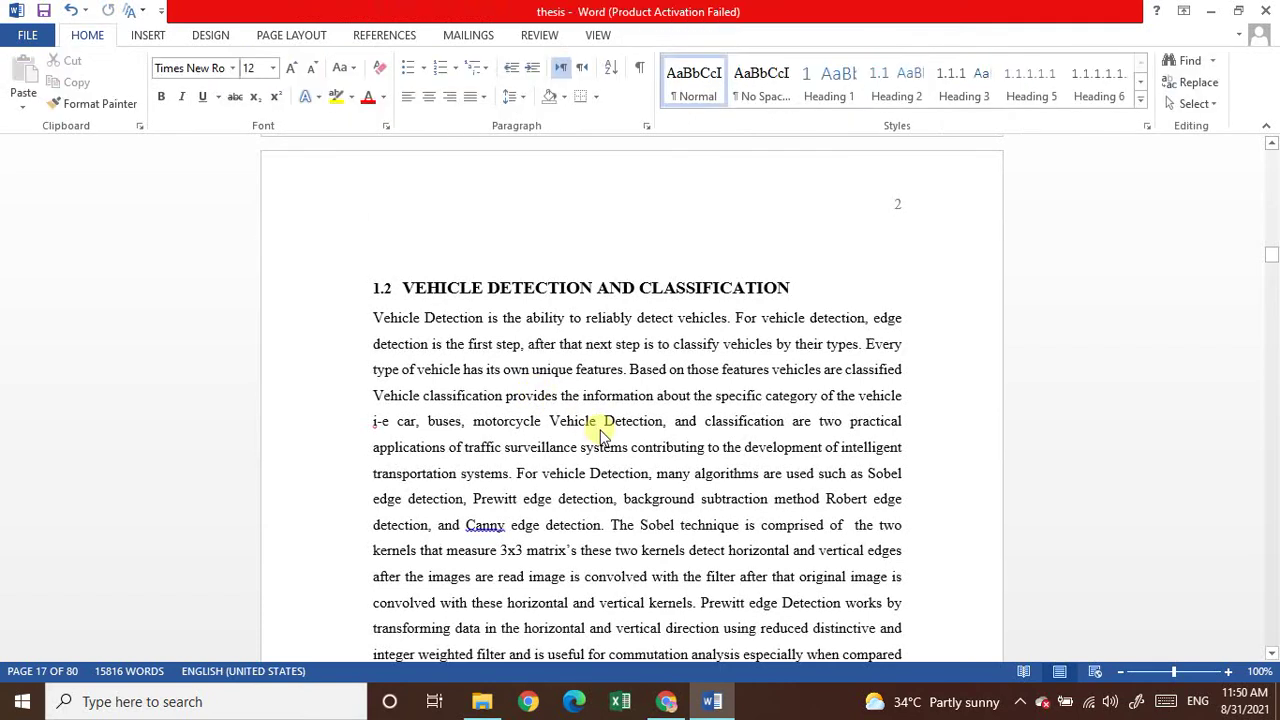
Step: Unlink the Section 4 footer from the previous section, delete its centred page number and return to the body text
scroll(601, 430, down, 10)
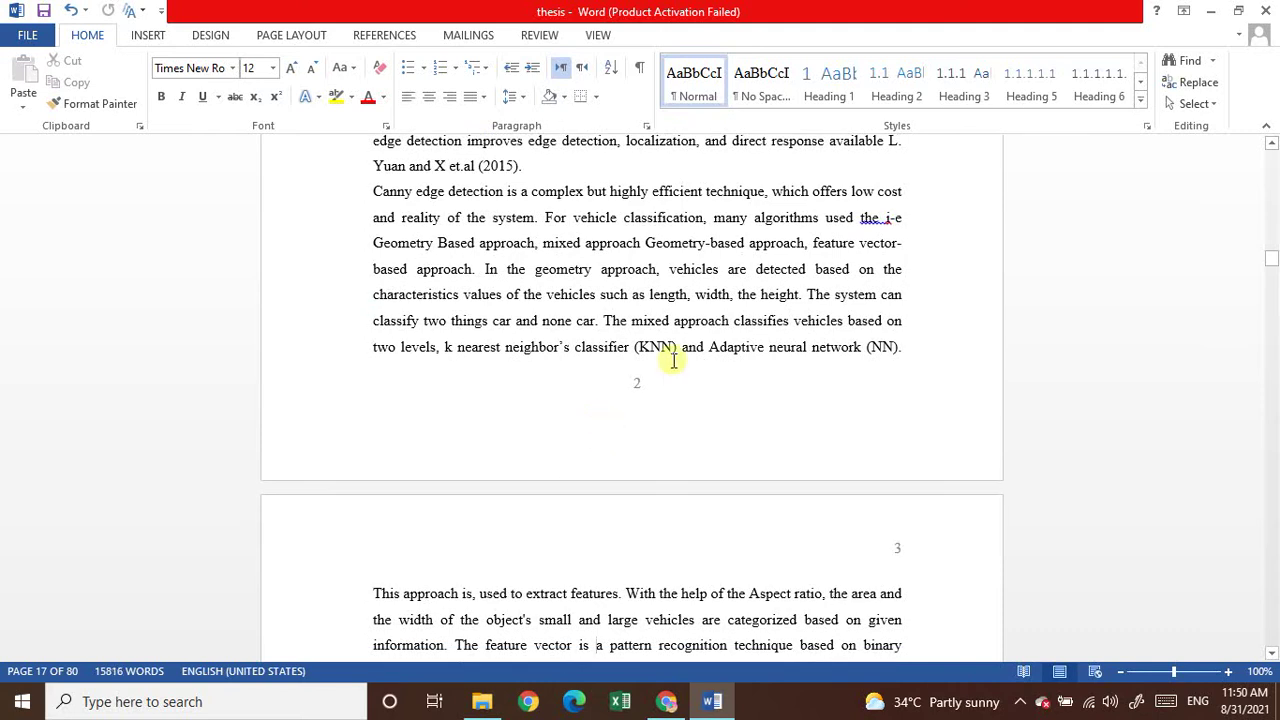
double_click(640, 388)
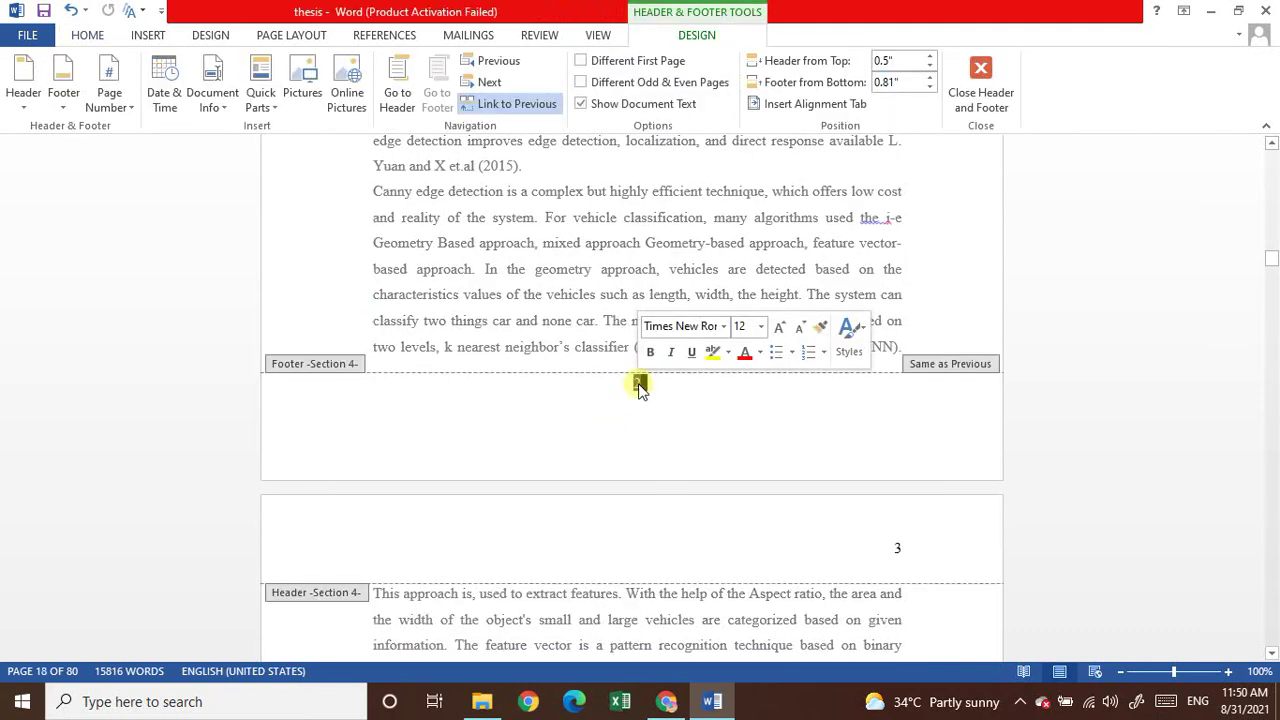
click(478, 110)
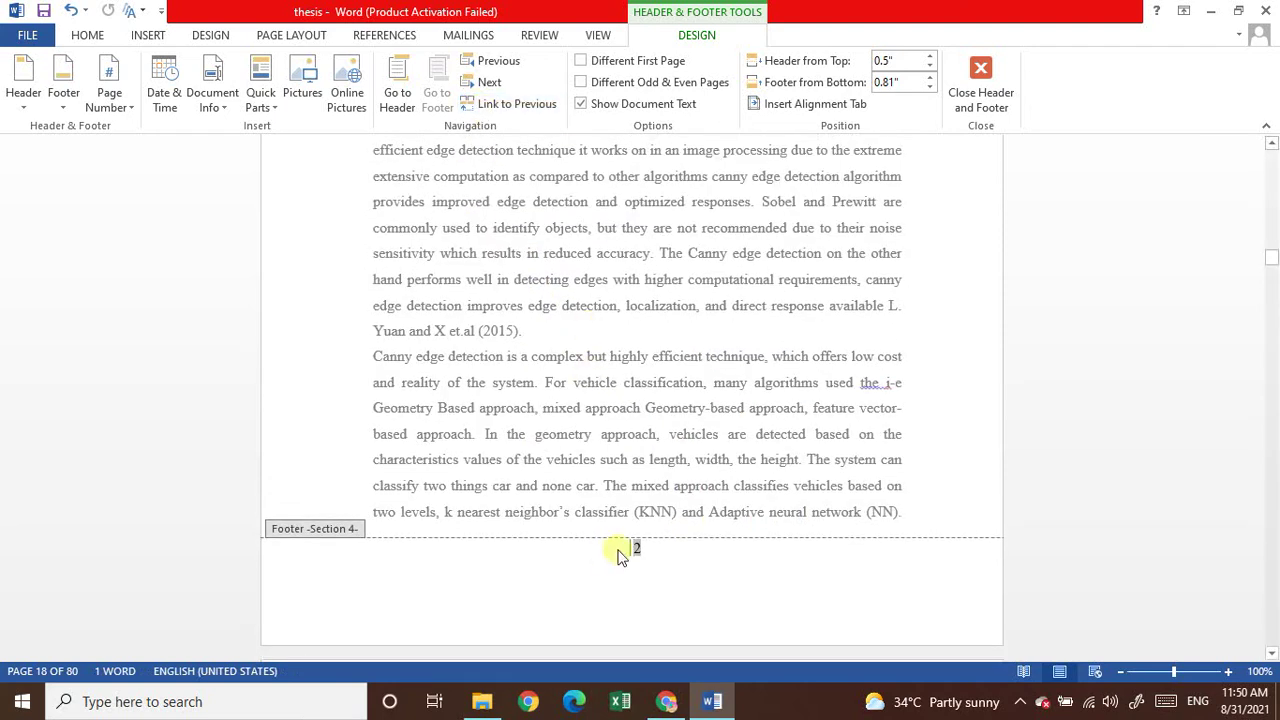
click(651, 553)
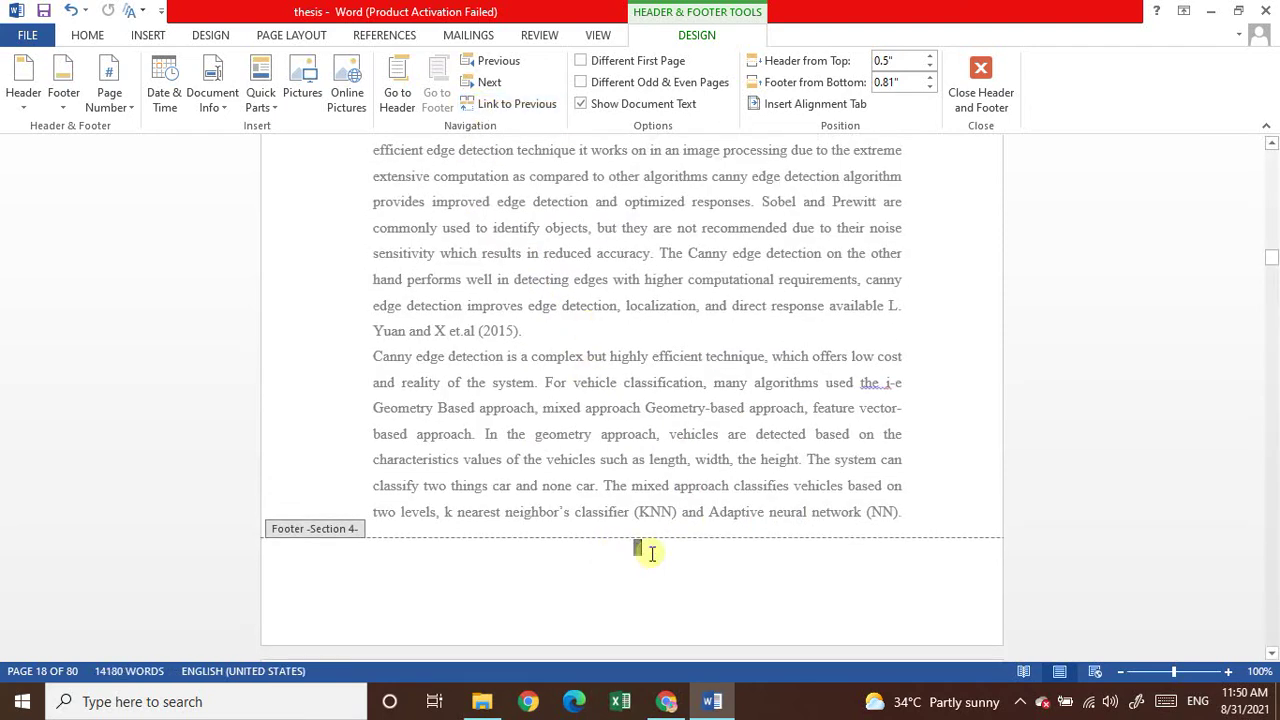
double_click(690, 470)
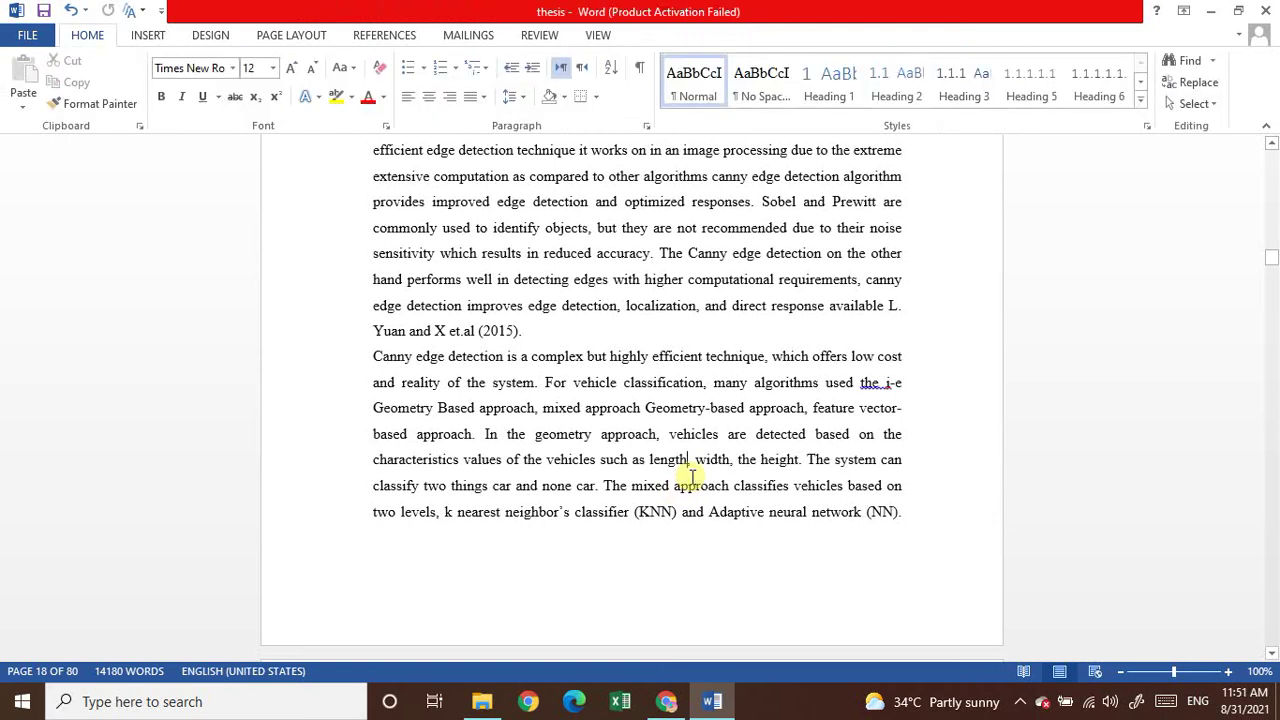
Step: Review the header and footer page numbers from the end of the abstract through the pages of Chapter 1
scroll(691, 476, up, 15)
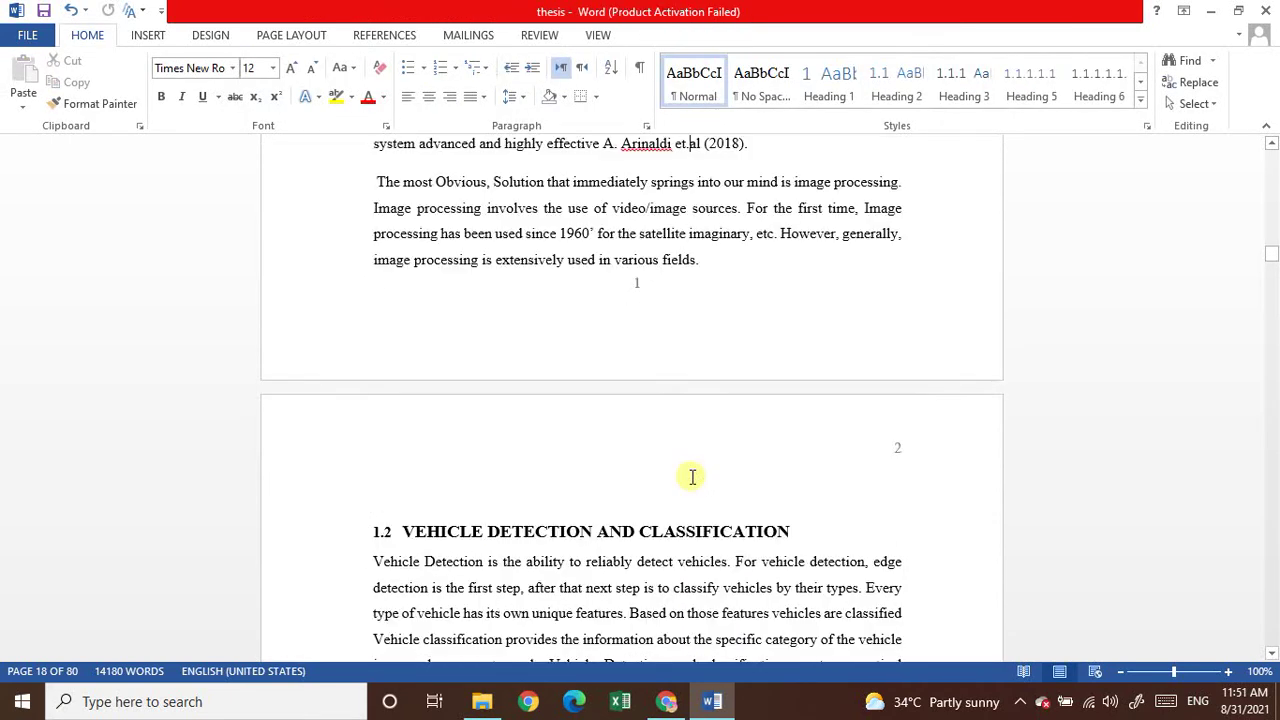
scroll(691, 476, up, 12)
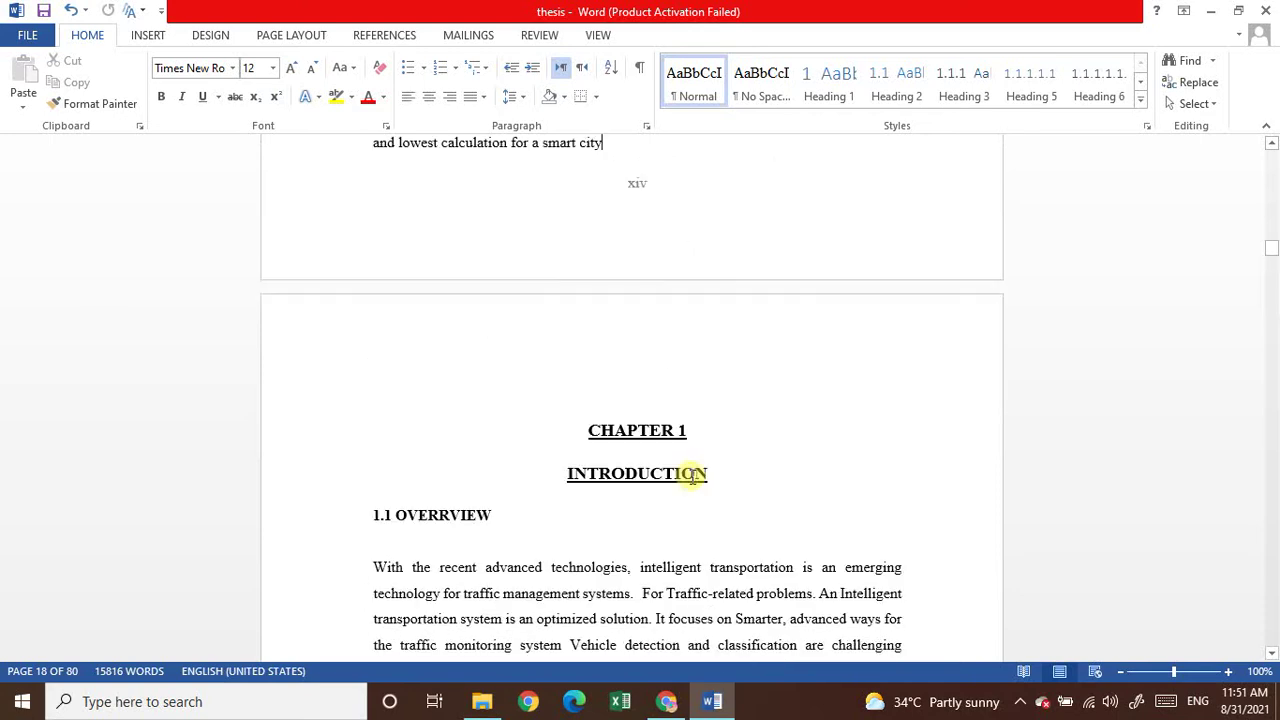
scroll(691, 476, down, 17)
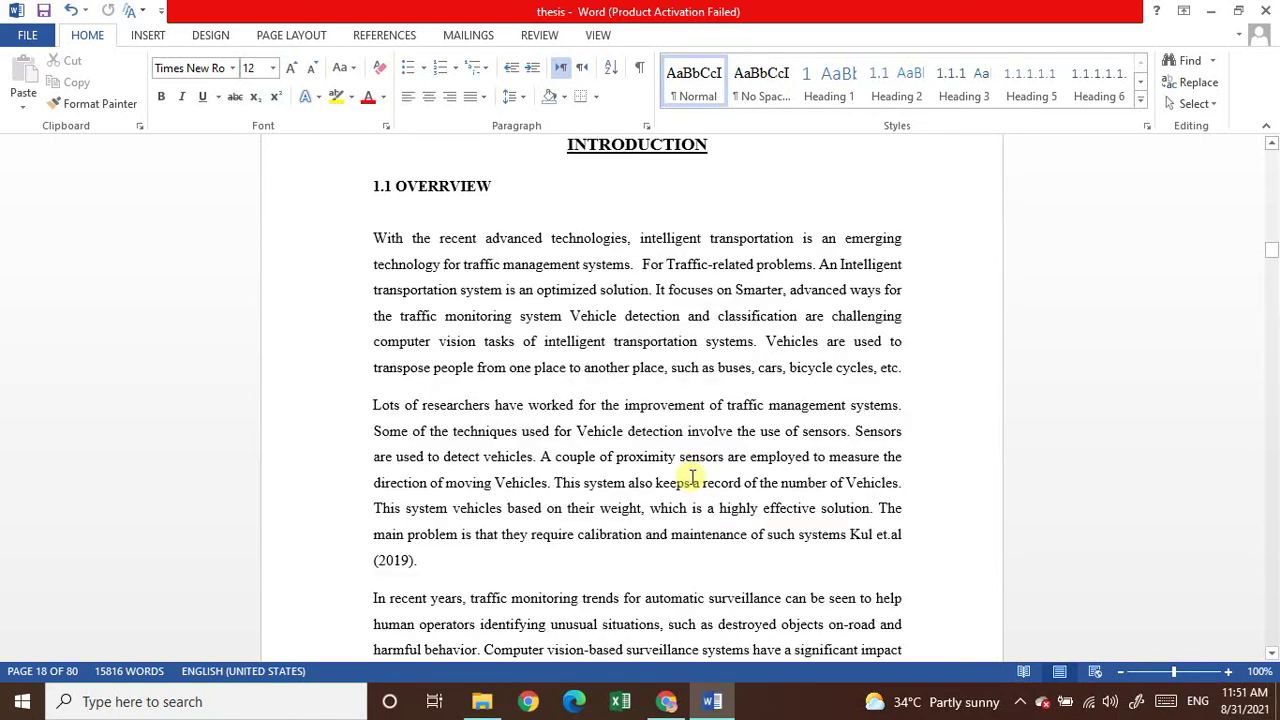
scroll(691, 476, down, 10)
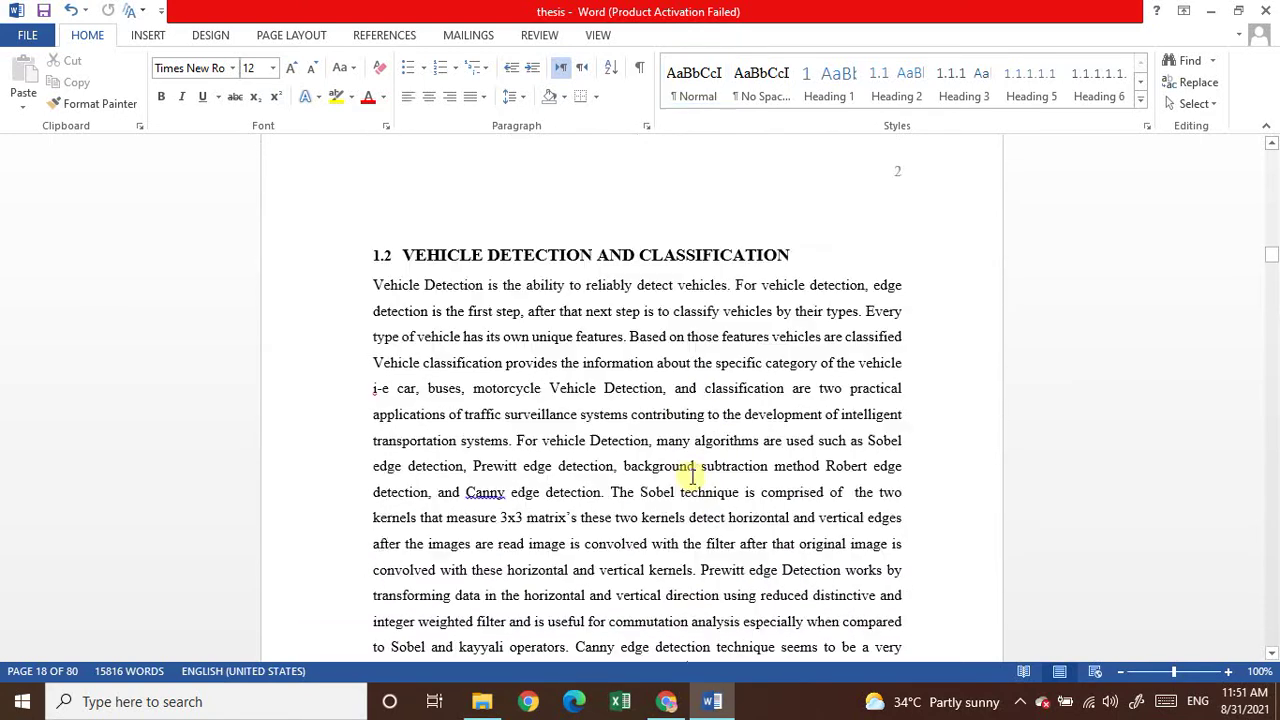
scroll(691, 476, down, 18)
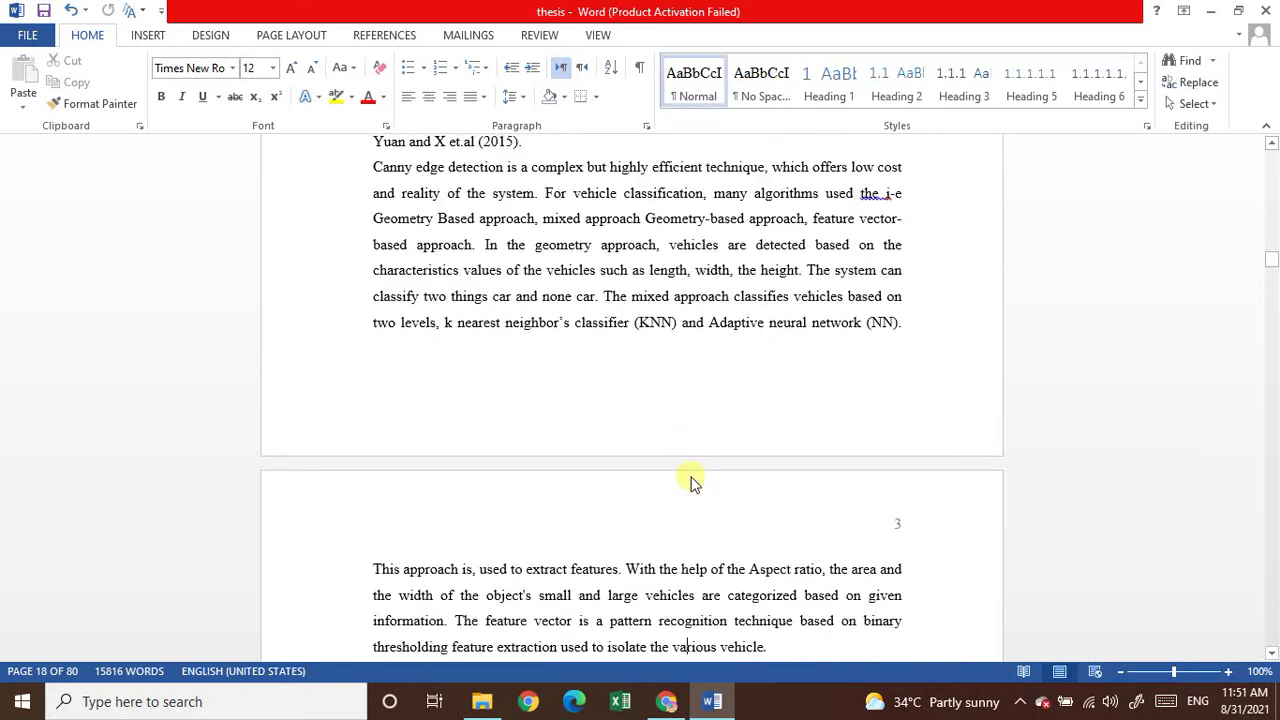
scroll(691, 476, down, 20)
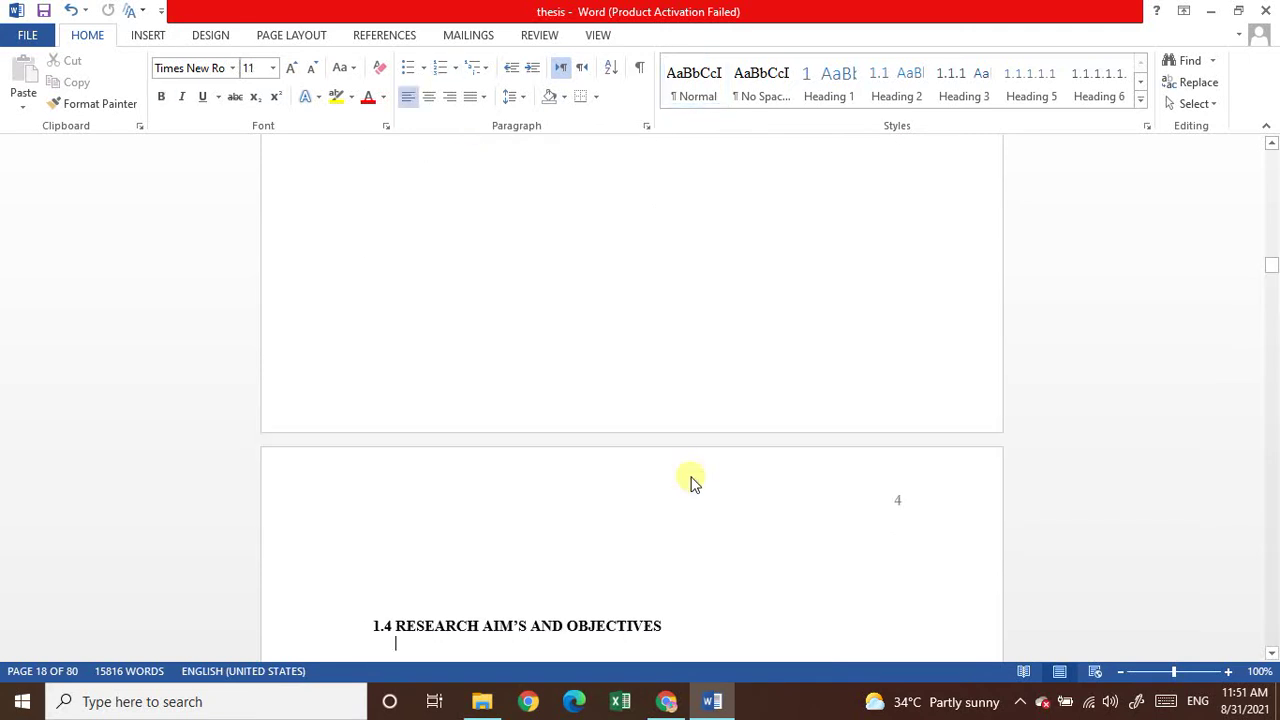
key(Down)
key(Down)
key(Down)
key(Down)
key(Down)
key(Down)
key(Down)
key(Down)
key(Down)
key(Down)
key(Down)
key(Down)
key(Down)
key(Down)
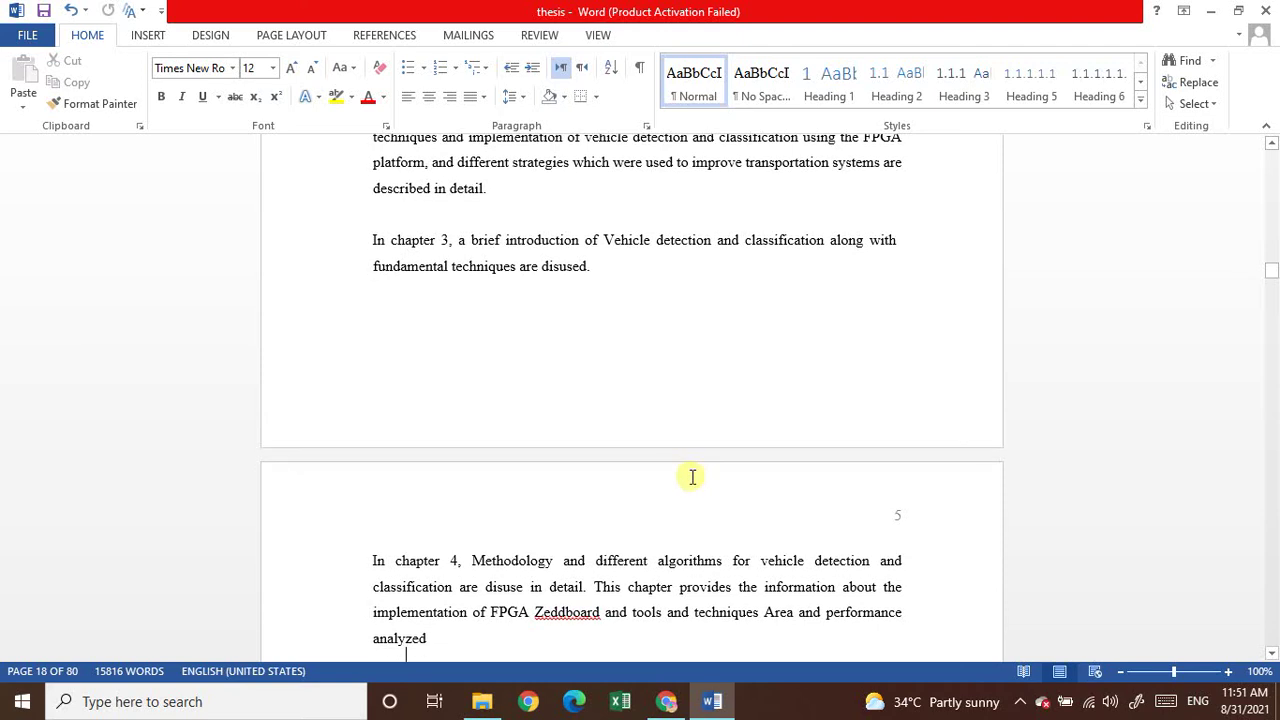
Step: Insert a Next Page section break at the end of Chapter 1, just before the CHAPTER 2 heading
key(Down)
key(Down)
key(Down)
key(Down)
key(Down)
key(Down)
key(Down)
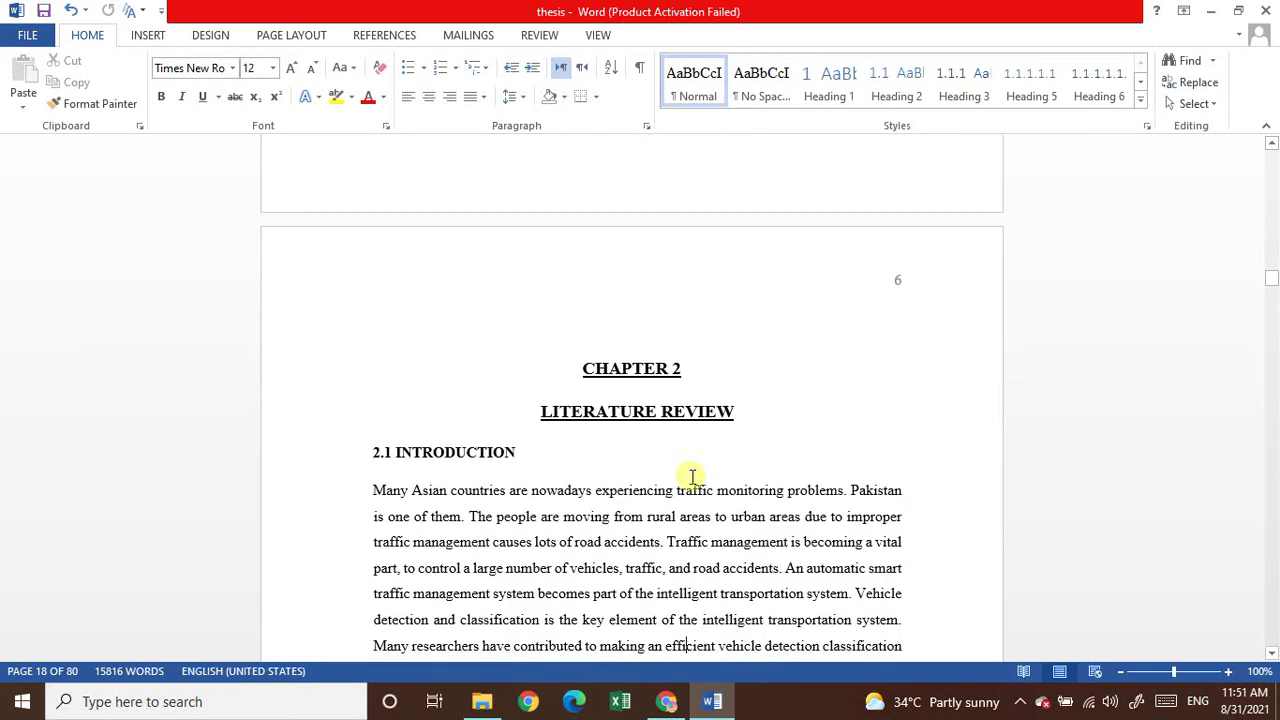
key(Up)
key(Up)
key(Up)
key(Up)
key(Up)
key(Up)
key(Up)
key(Up)
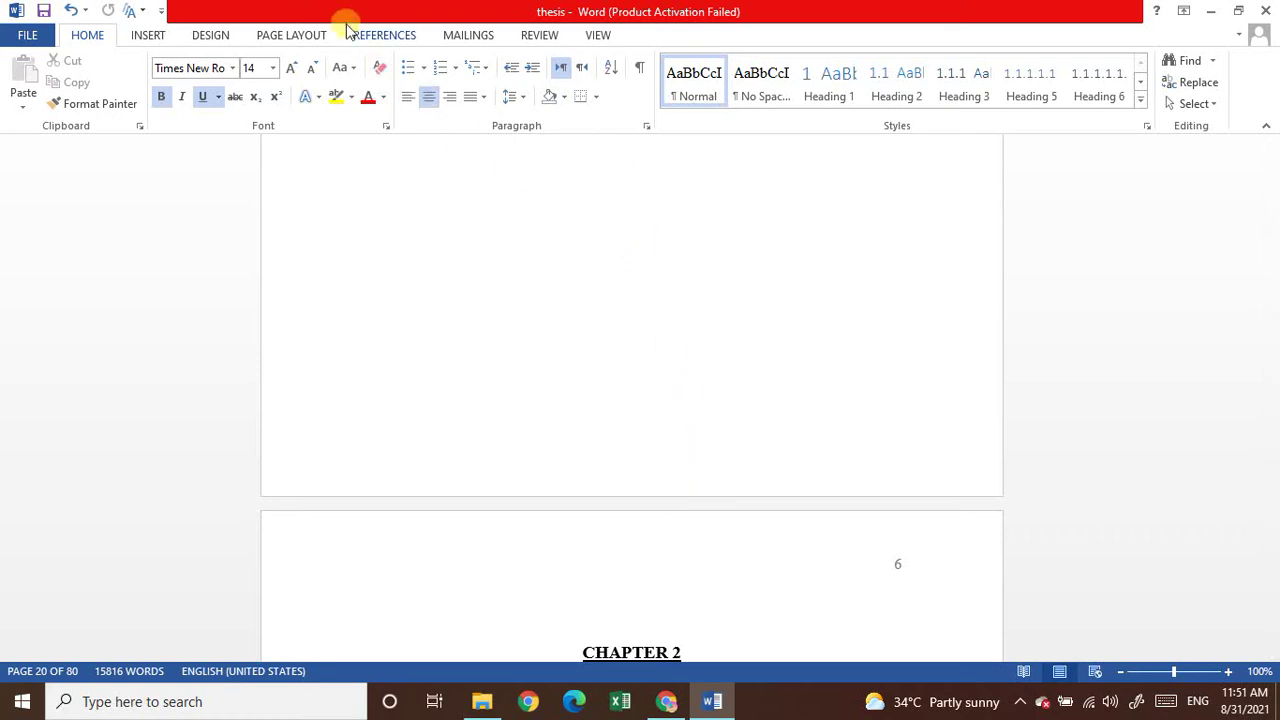
click(307, 47)
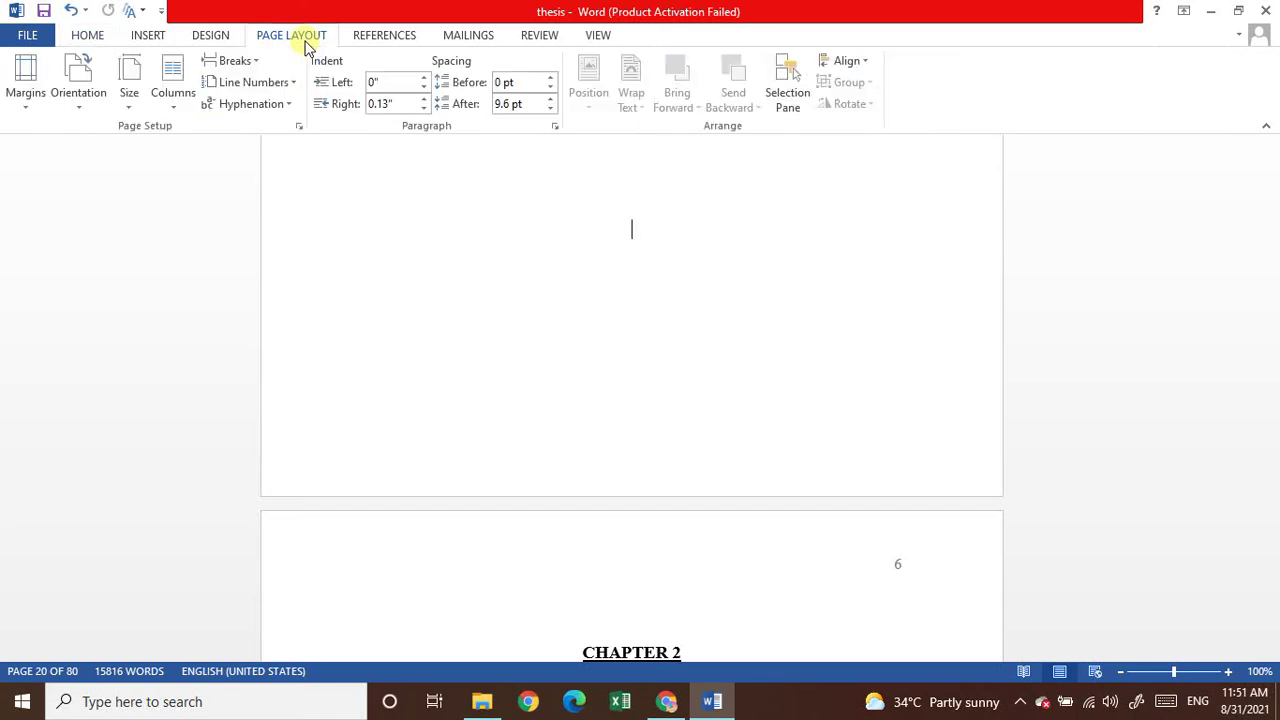
click(258, 64)
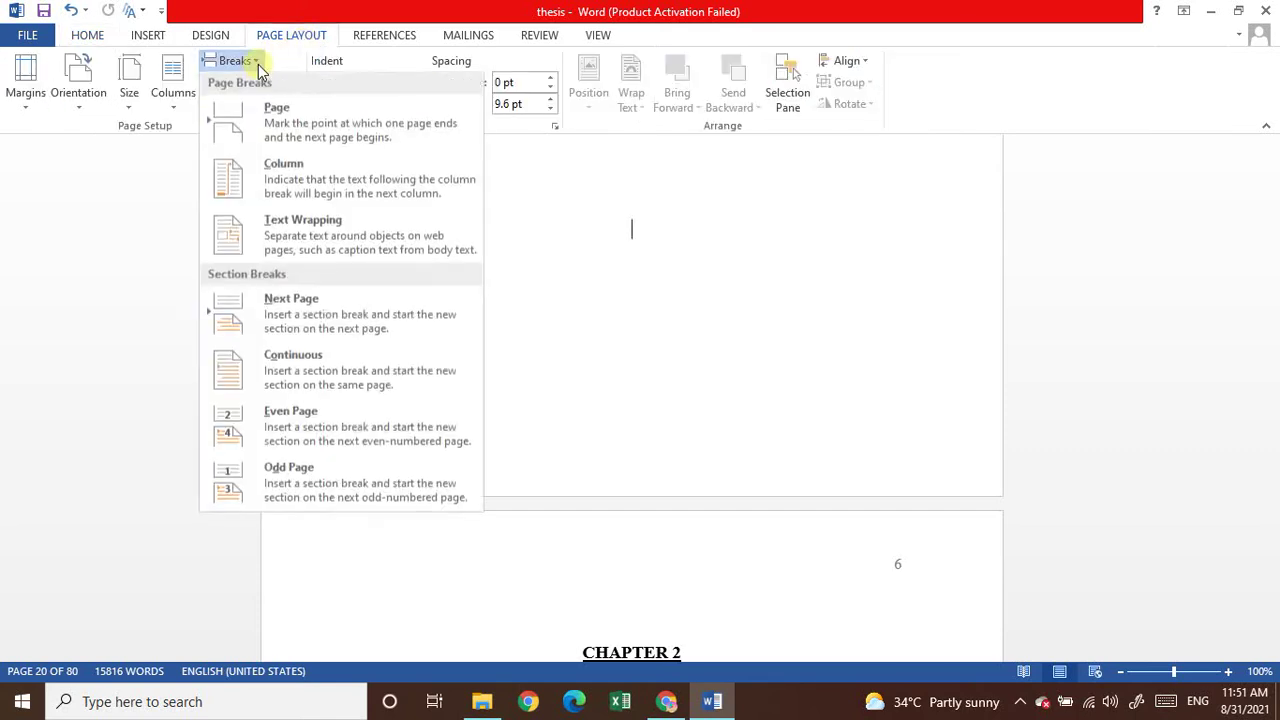
click(299, 309)
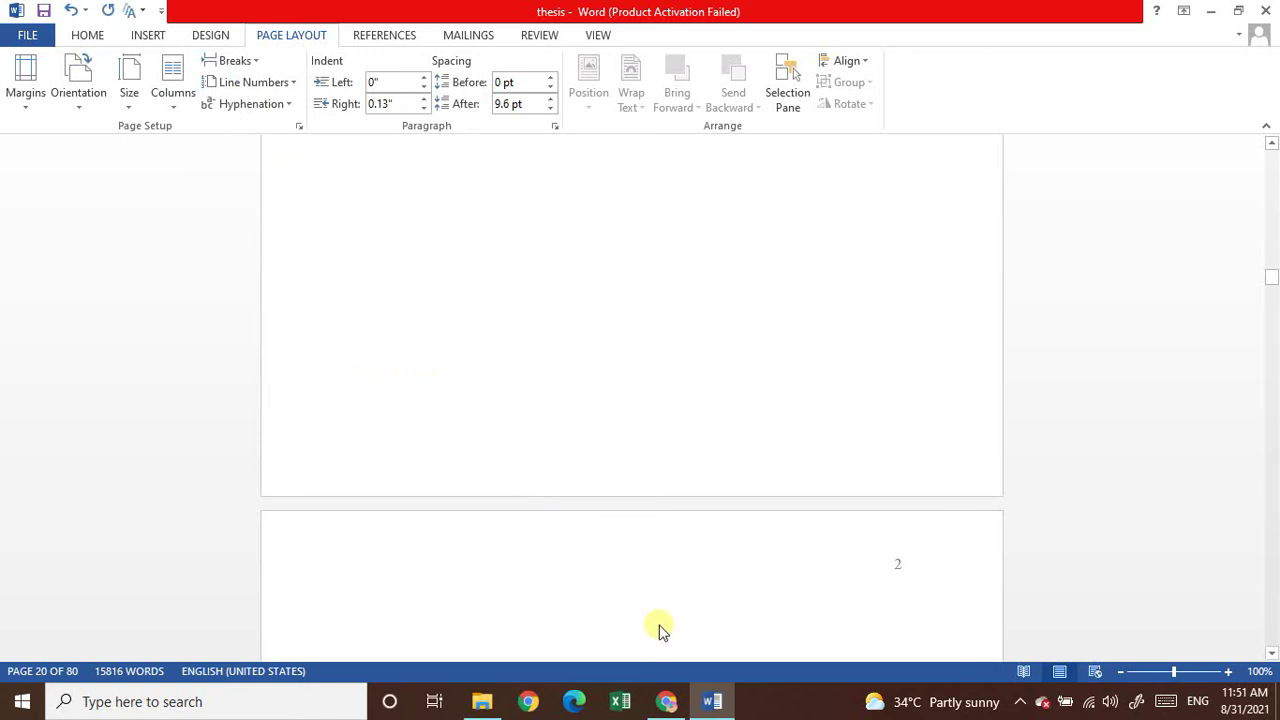
Step: Remove the blank lines above the CHAPTER 2 heading and centre the heading on its line
key(Down)
key(Down)
key(Down)
key(Down)
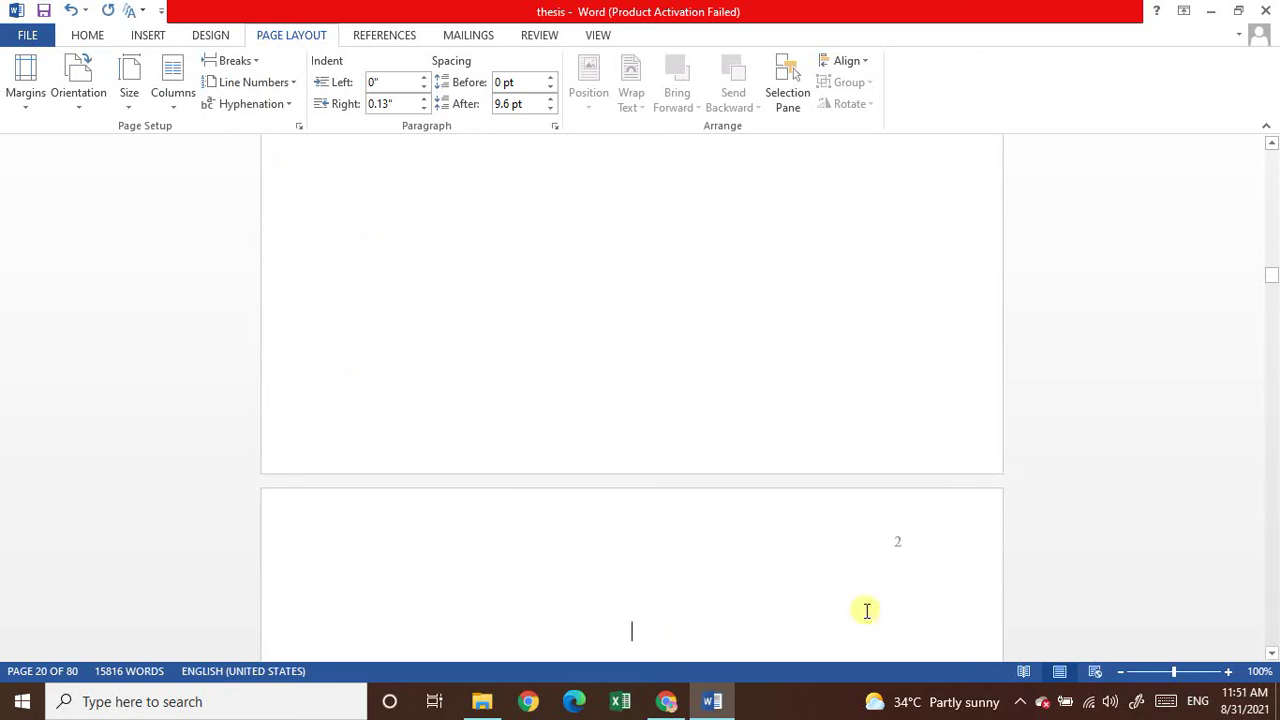
key(Down)
key(Down)
key(Down)
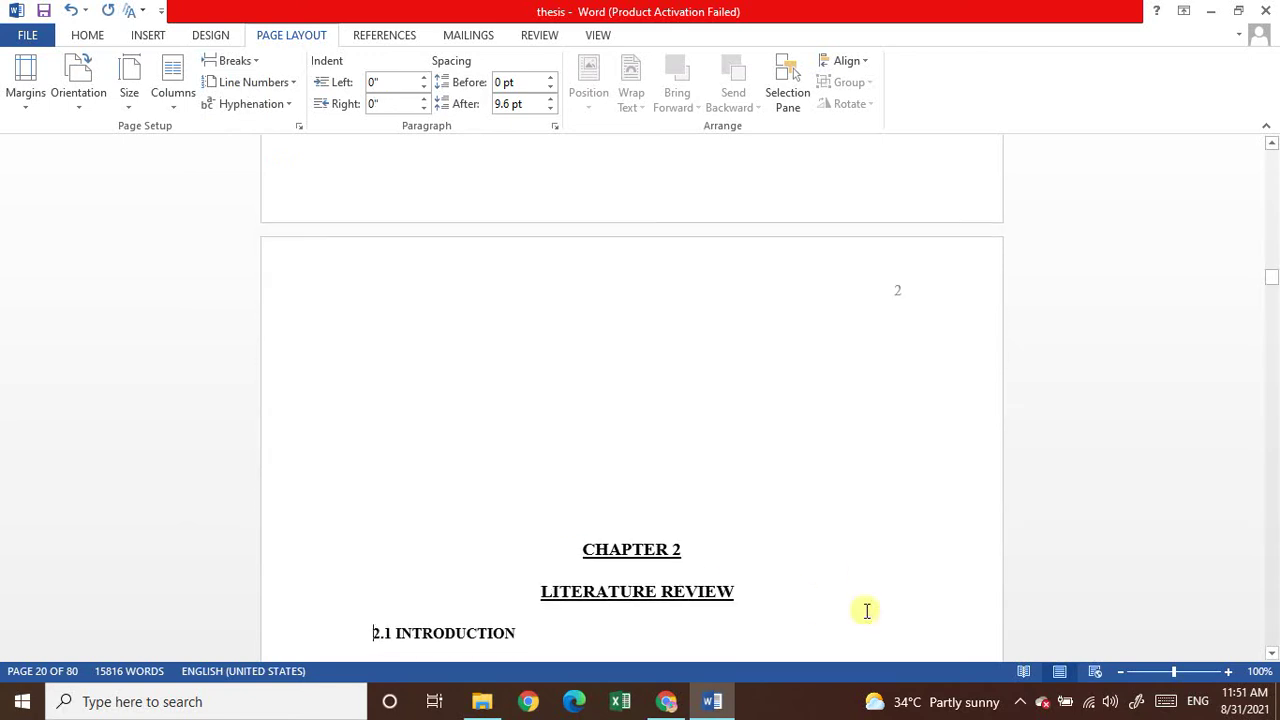
click(580, 549)
key(ctrl+l)
scroll(580, 549, down, 2)
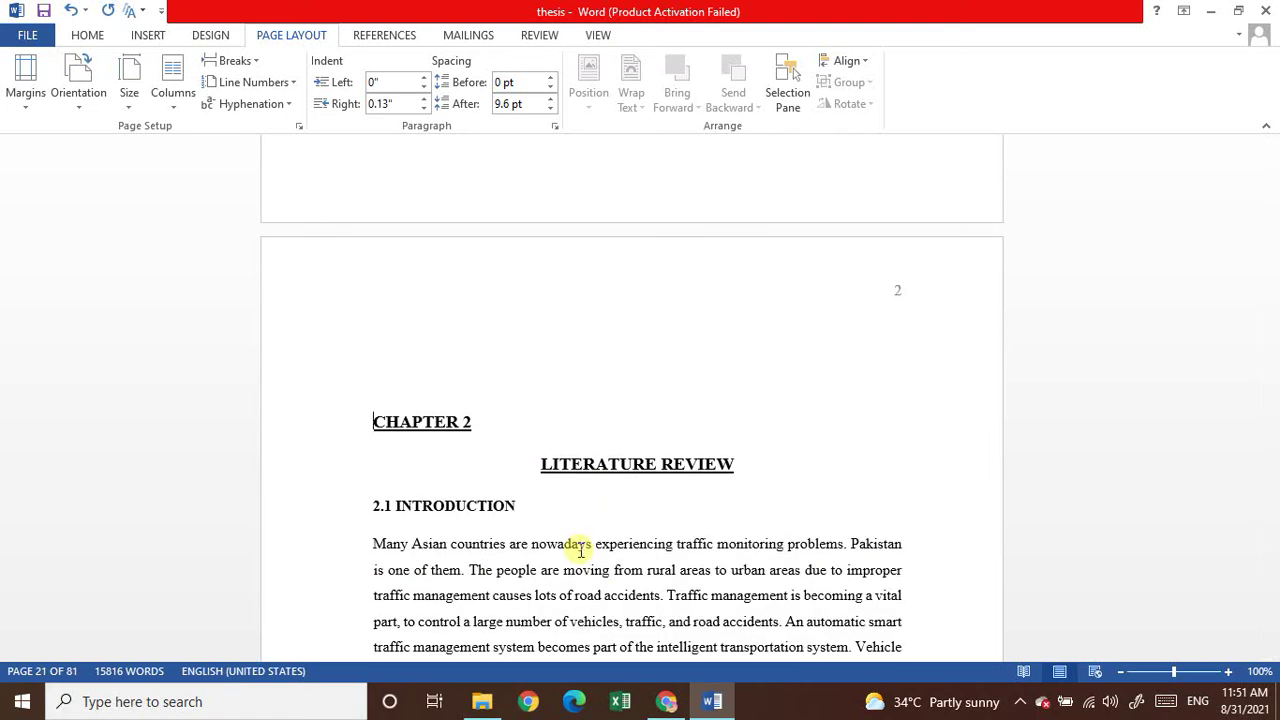
scroll(580, 549, down, 2)
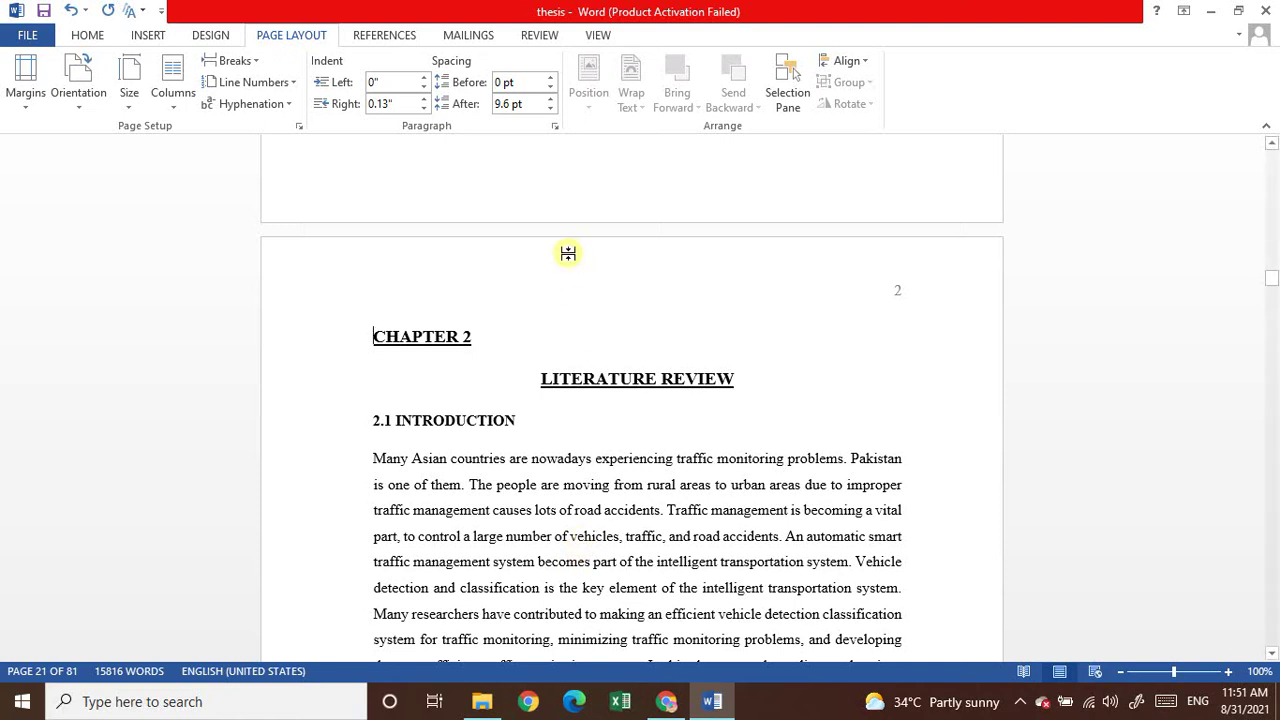
click(88, 35)
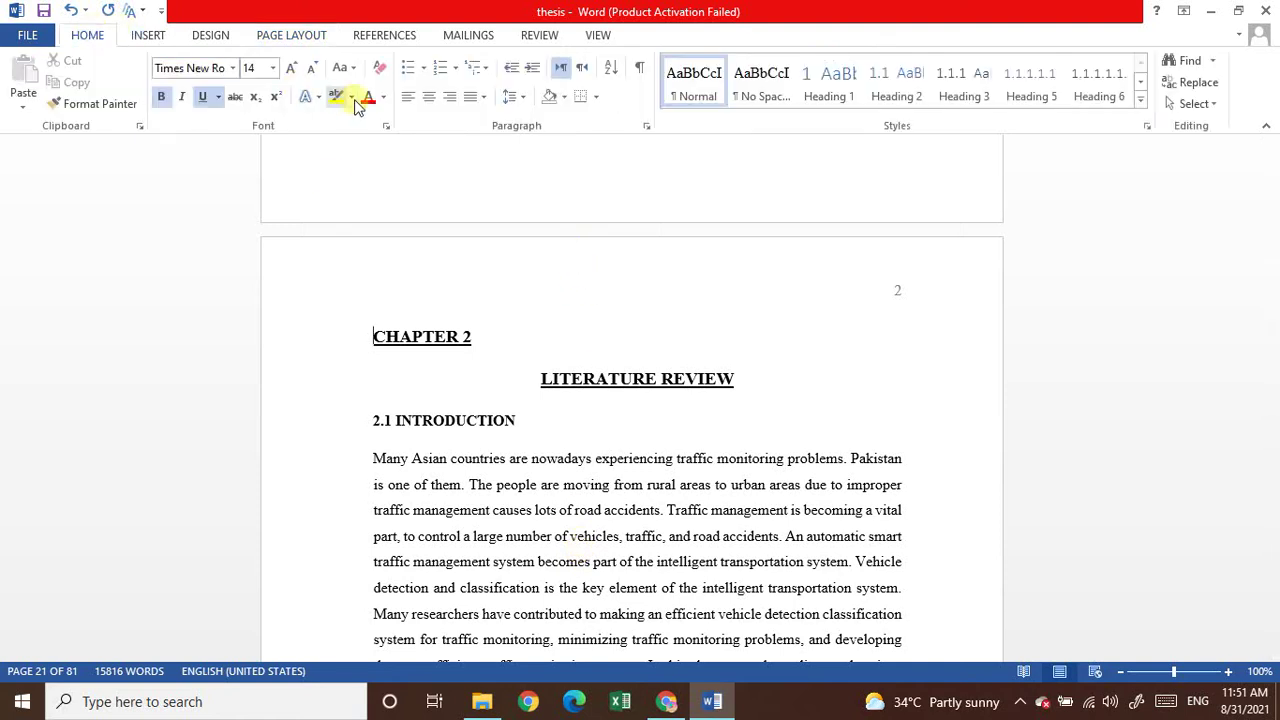
click(429, 98)
Step: Unlink the Section 5 header from the previous section, delete its page number and return to the body text
scroll(385, 190, up, 6)
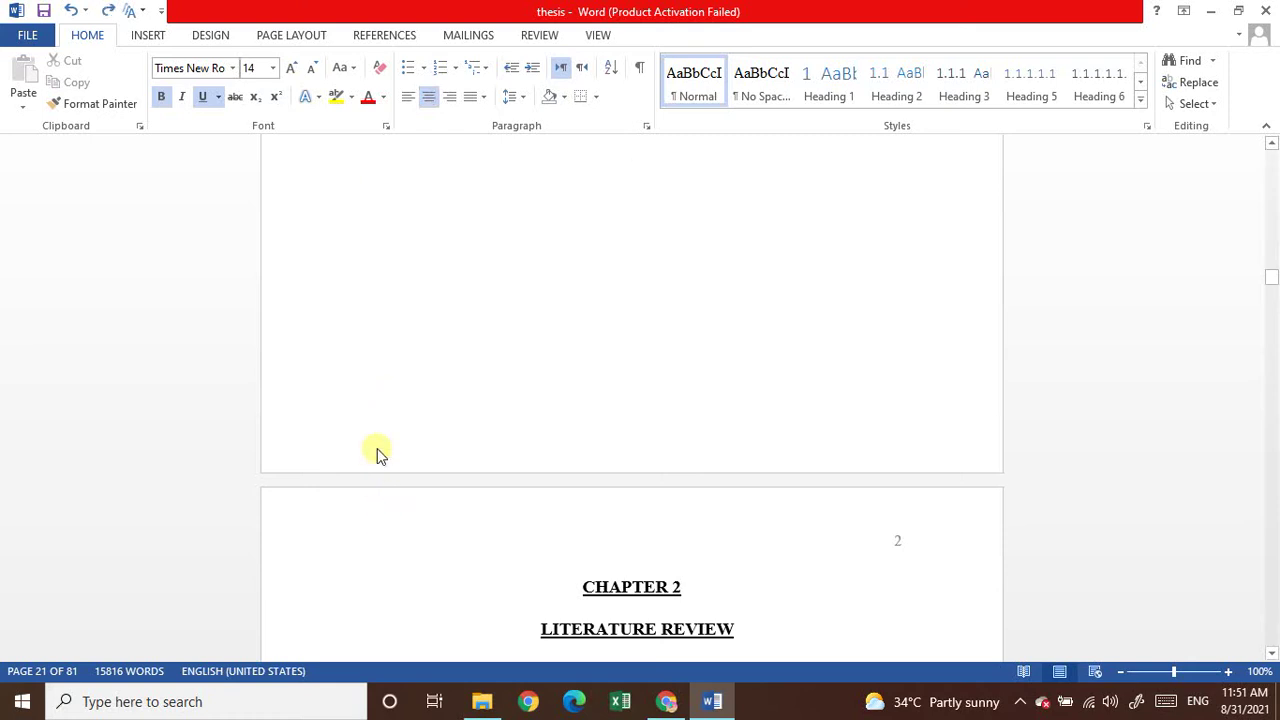
double_click(376, 453)
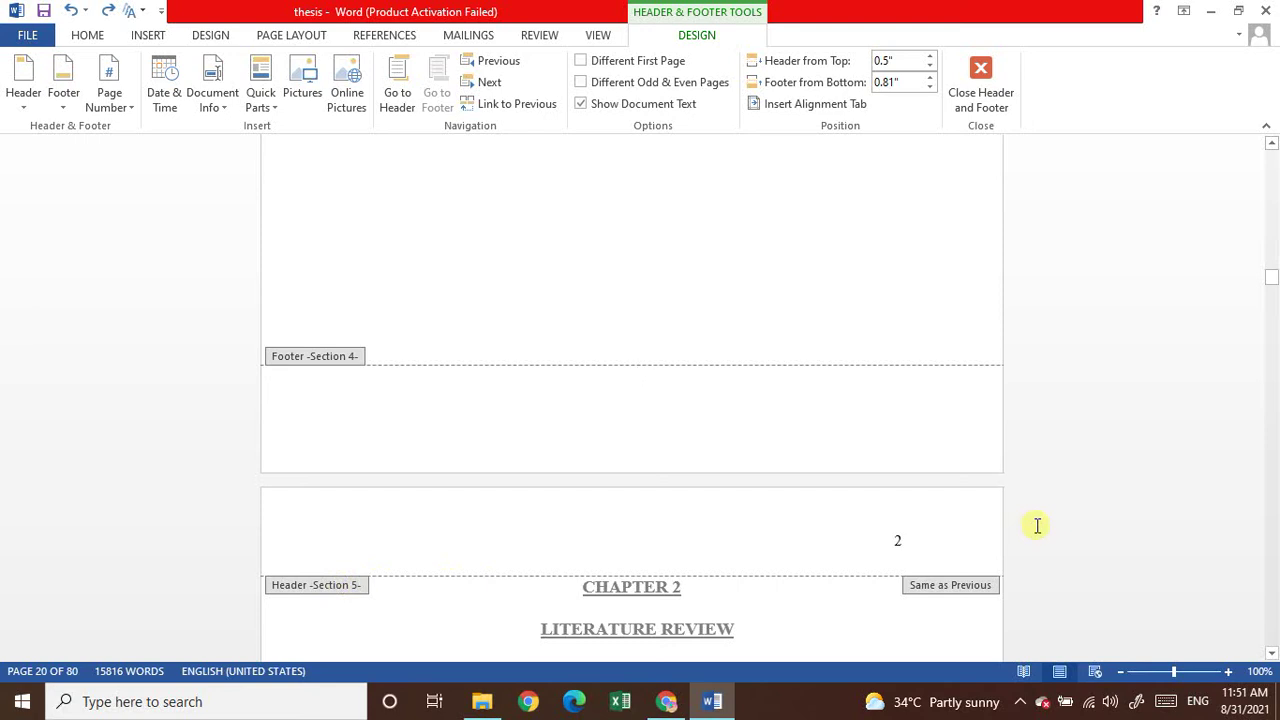
click(915, 548)
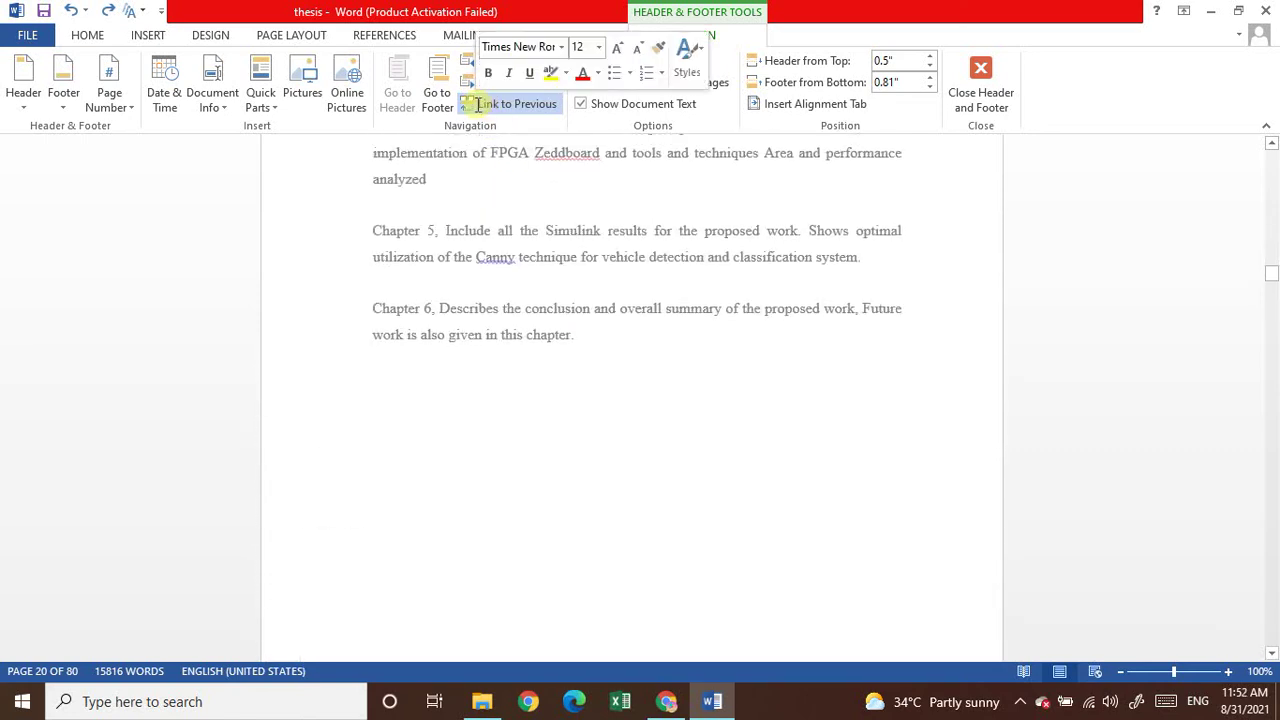
click(478, 106)
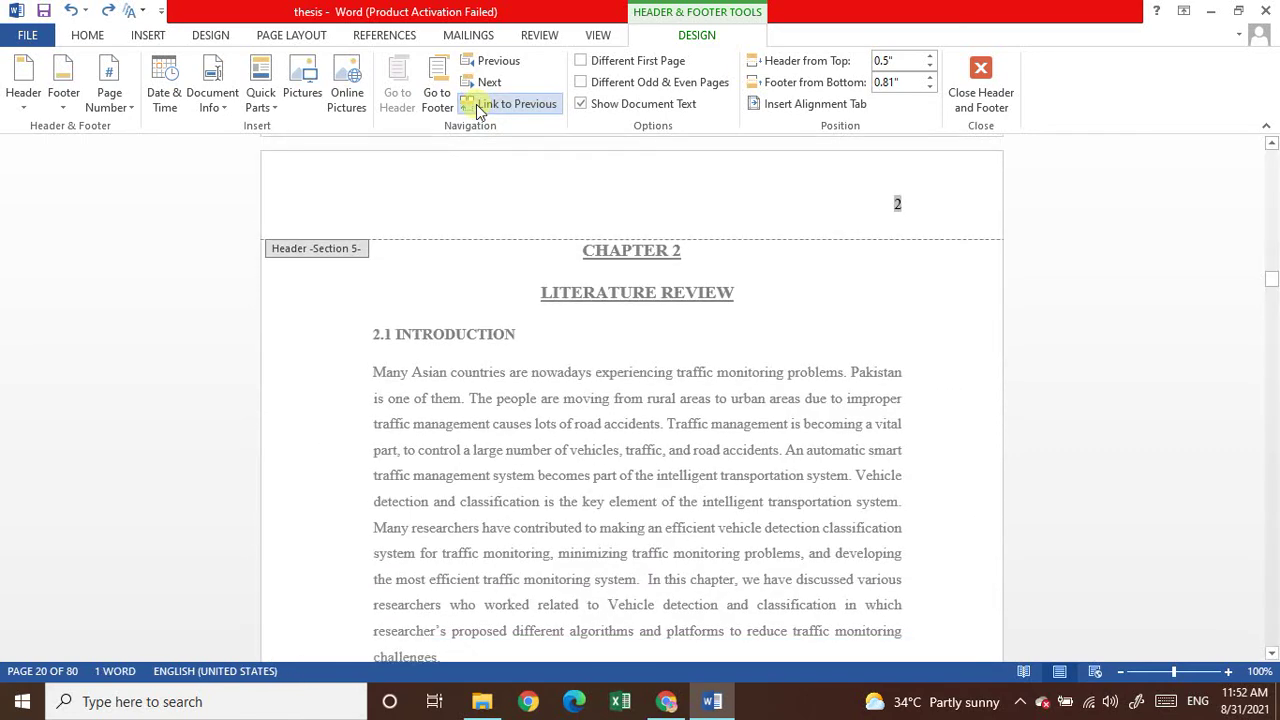
click(478, 106)
click(916, 329)
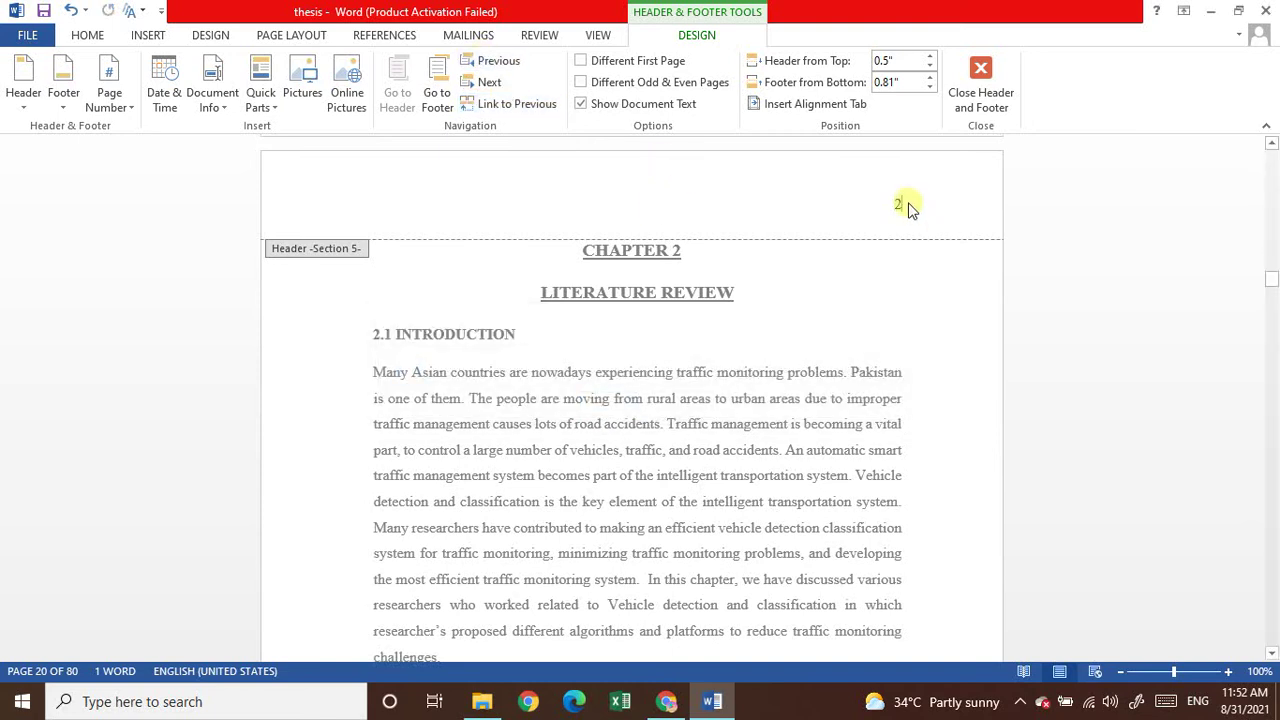
key(Delete)
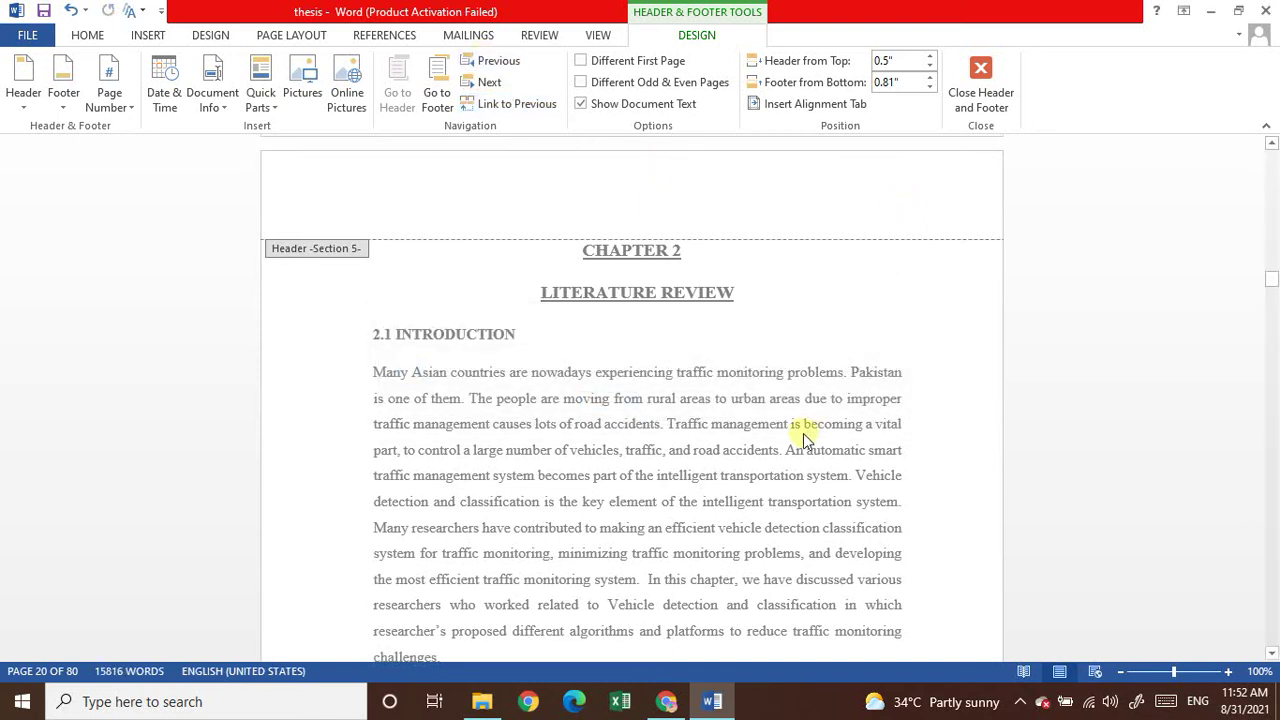
double_click(806, 440)
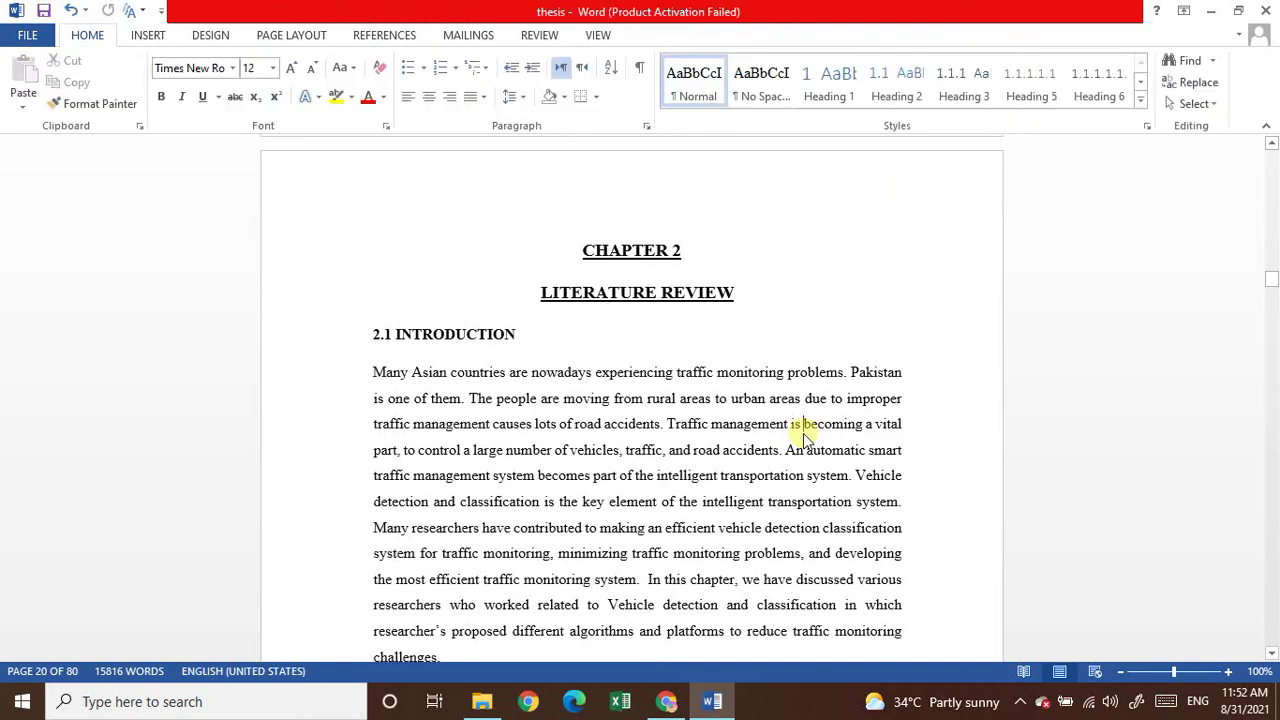
Step: Review the headers and footers from the last page of Chapter 1 through the first pages of Chapter 2
scroll(806, 436, down, 8)
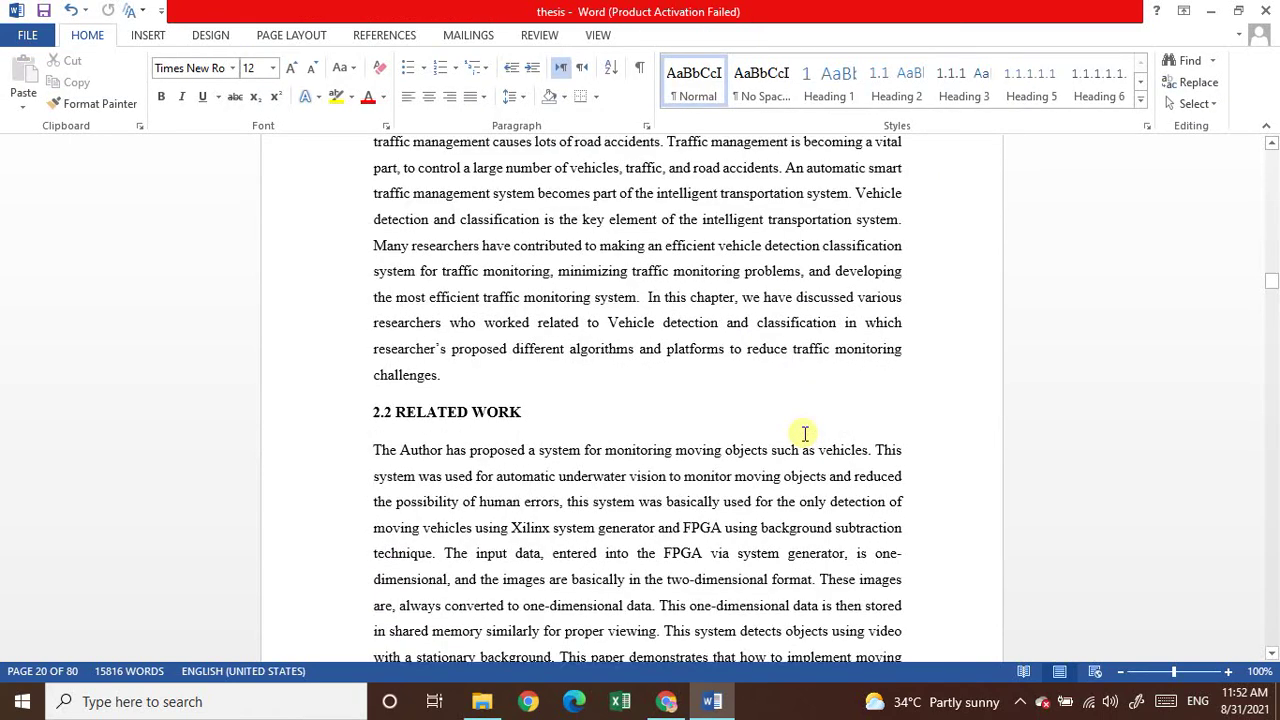
scroll(805, 438, down, 5)
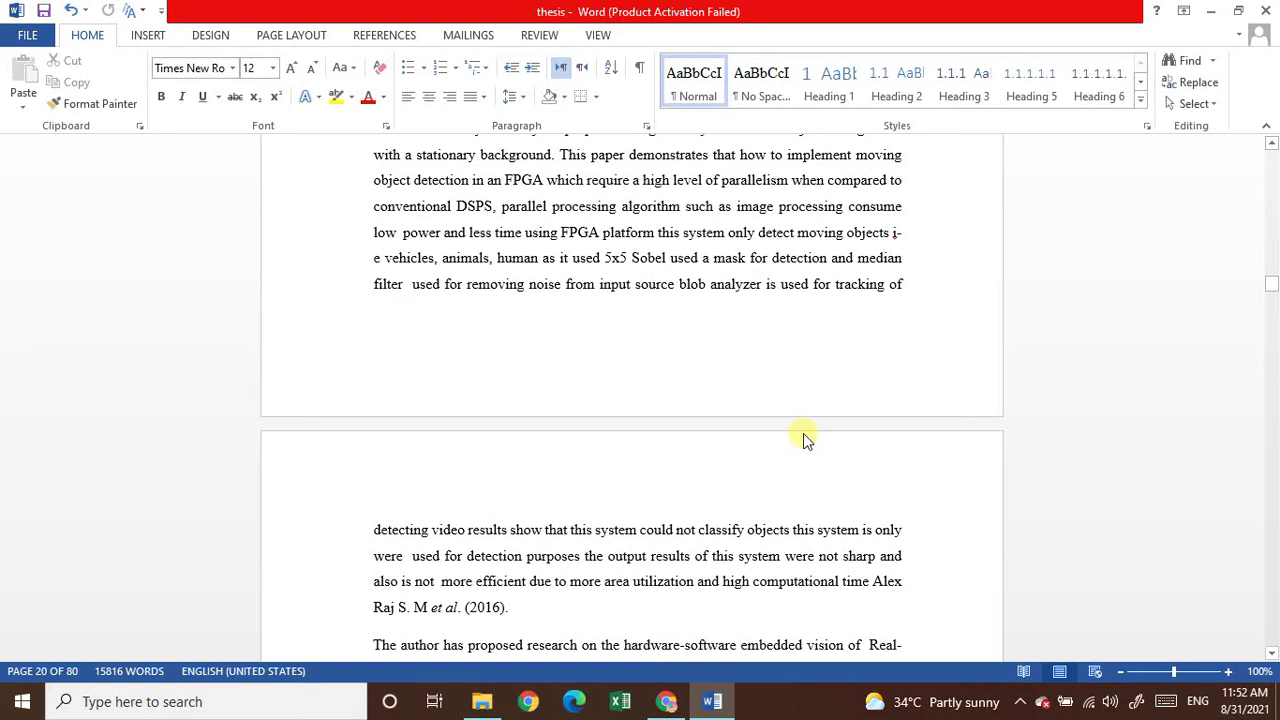
double_click(656, 348)
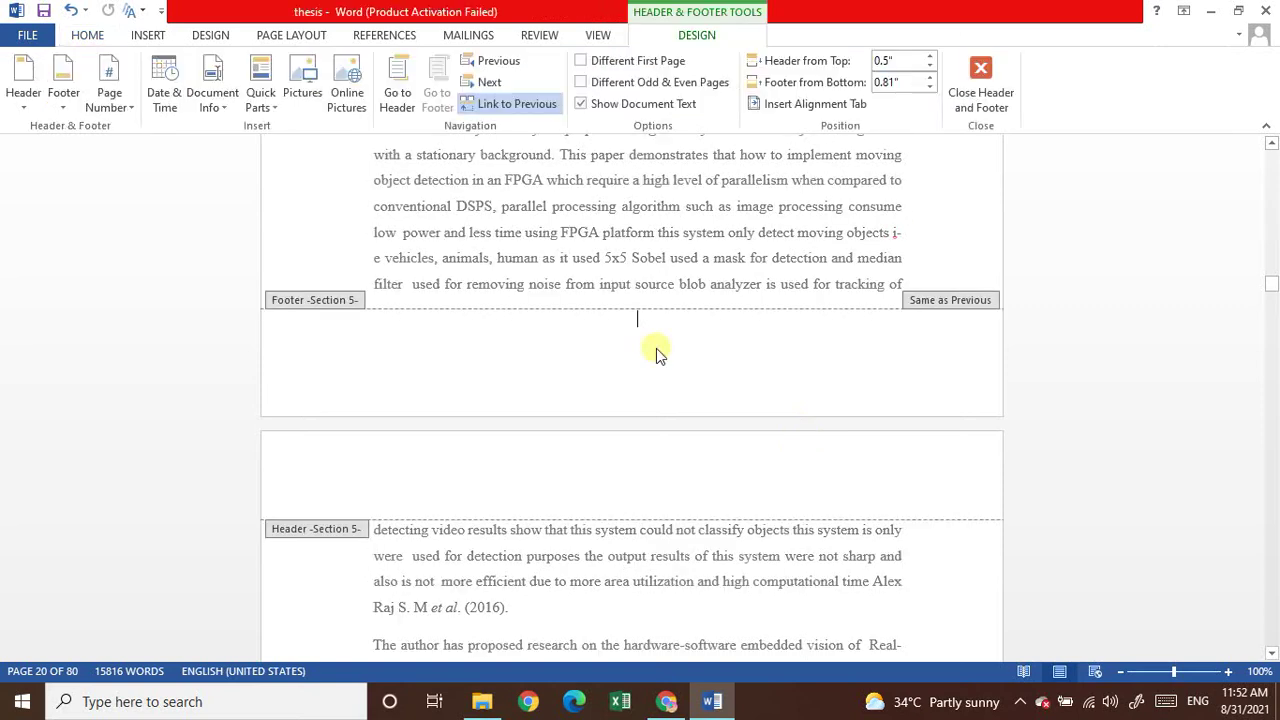
double_click(757, 268)
scroll(758, 267, up, 20)
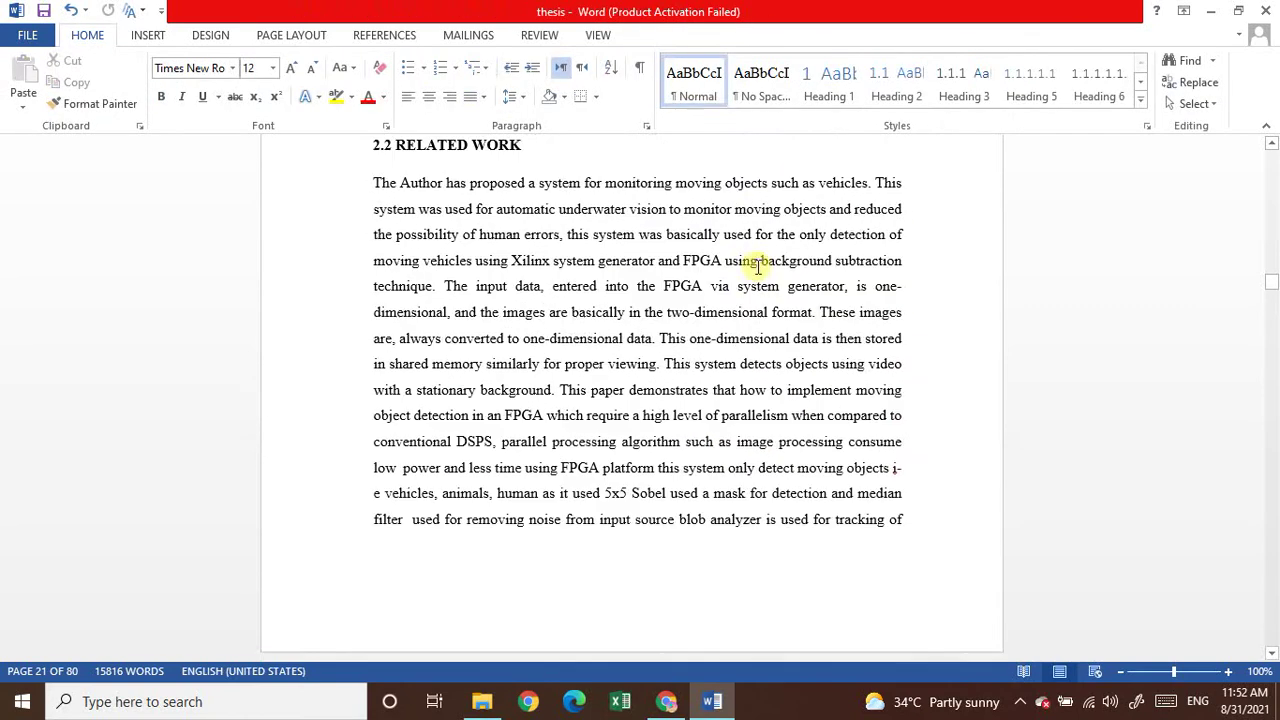
scroll(758, 267, up, 8)
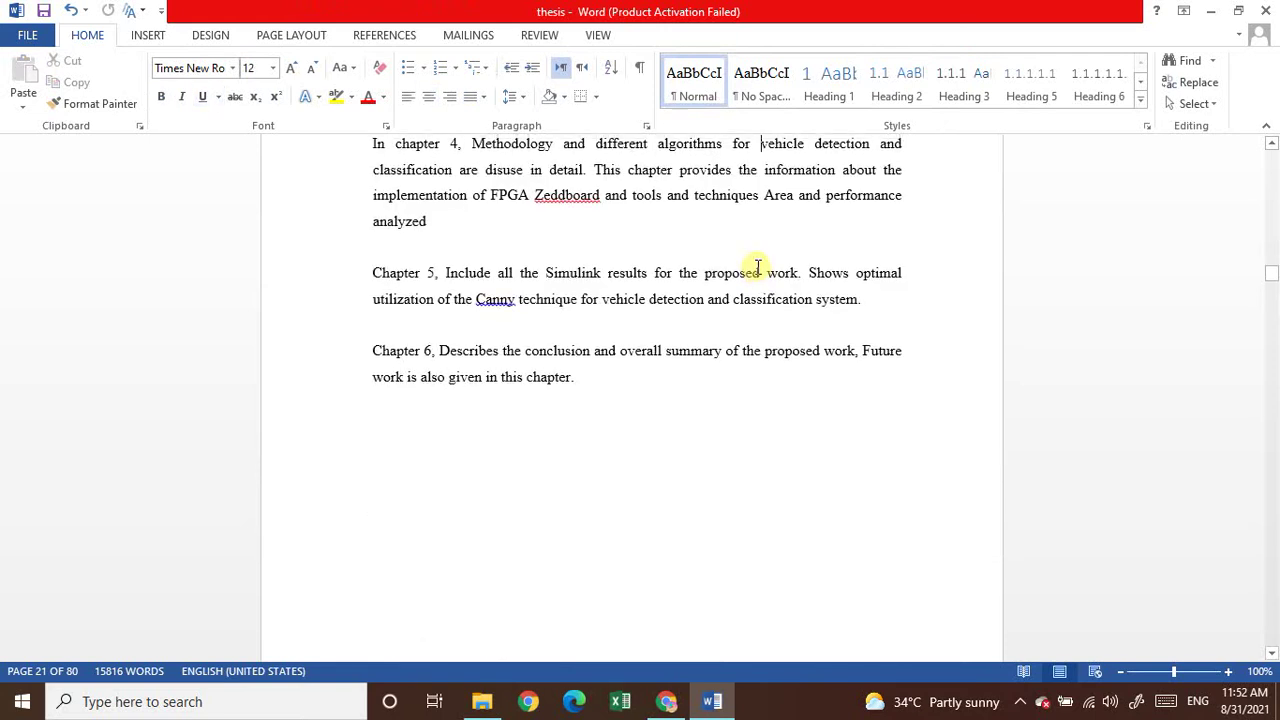
click(758, 267)
key(Down)
key(Down)
key(Down)
key(Down)
key(Down)
key(Down)
key(Down)
key(Down)
key(Down)
key(Down)
key(Down)
key(Down)
key(Down)
key(Down)
key(Down)
key(Down)
key(Down)
key(Down)
key(Down)
key(Down)
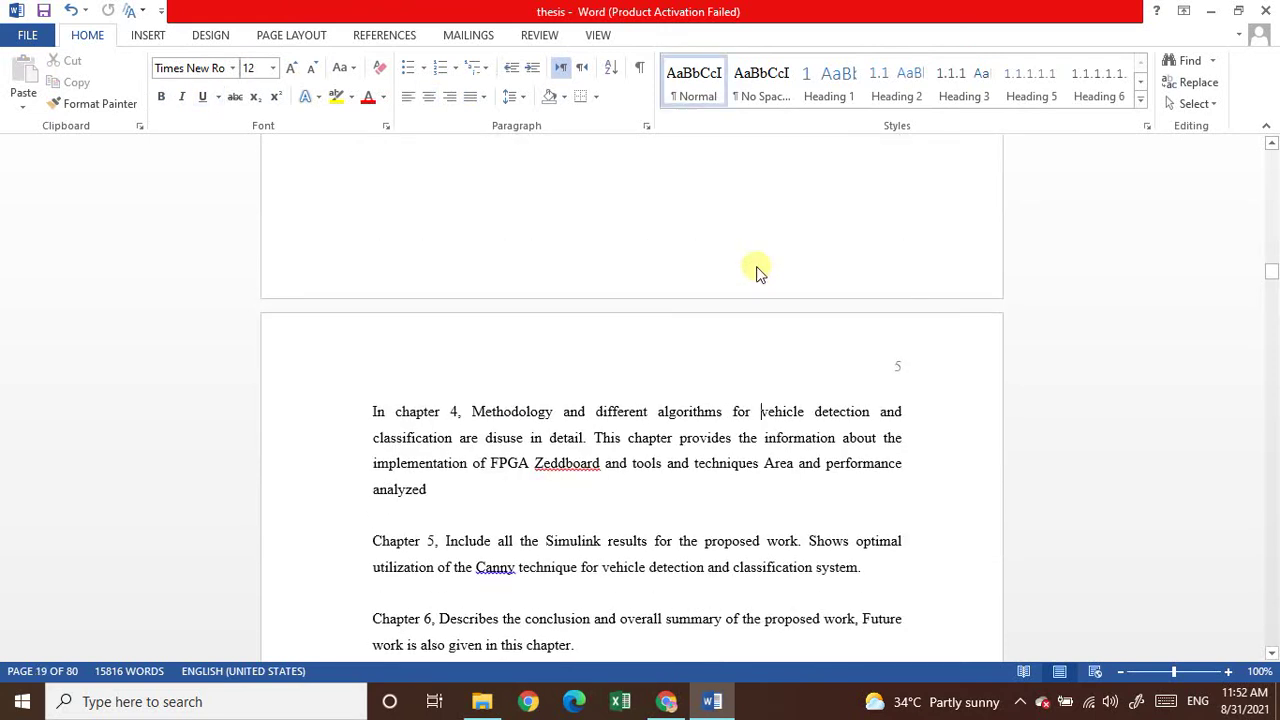
key(Down)
key(Down)
key(Down)
key(Down)
key(Down)
key(Down)
key(Down)
key(Down)
key(Down)
key(Down)
key(Down)
key(Down)
key(Down)
key(Down)
key(Down)
key(Down)
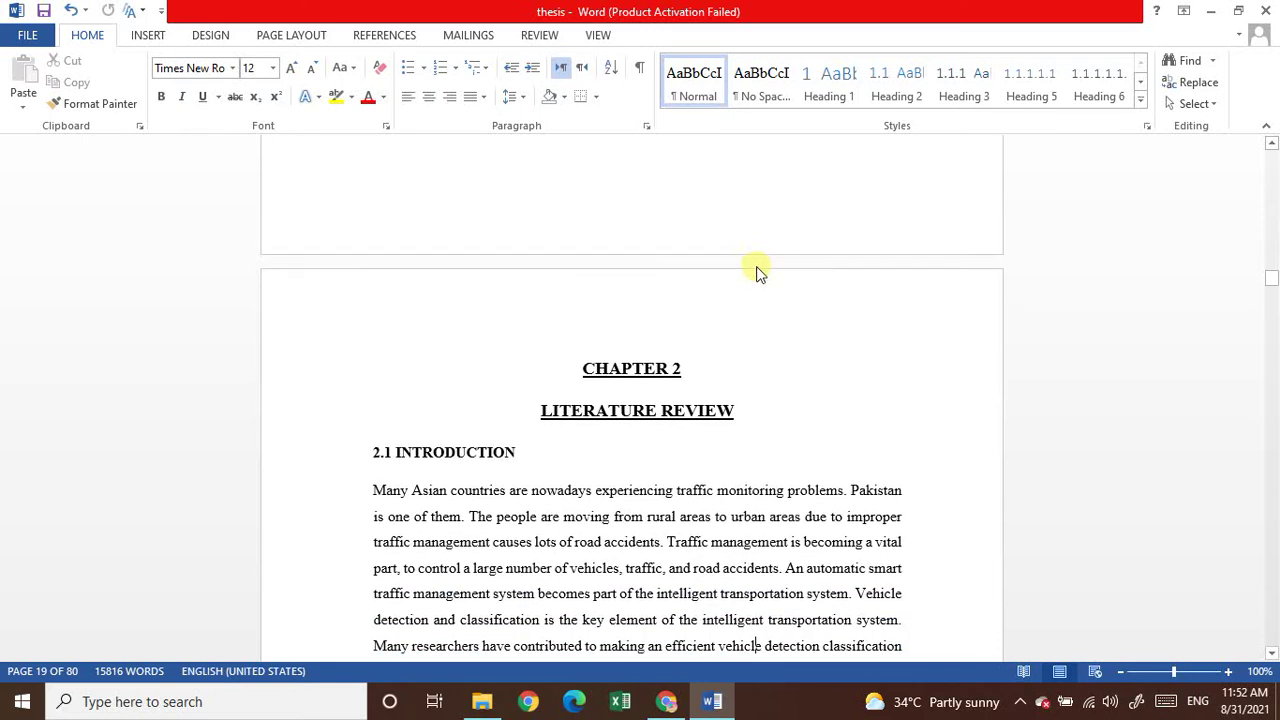
key(Down)
key(Down)
key(Down)
key(Down)
key(Down)
key(Down)
key(Down)
key(Down)
key(Down)
key(Down)
key(Down)
key(Down)
key(Down)
key(Down)
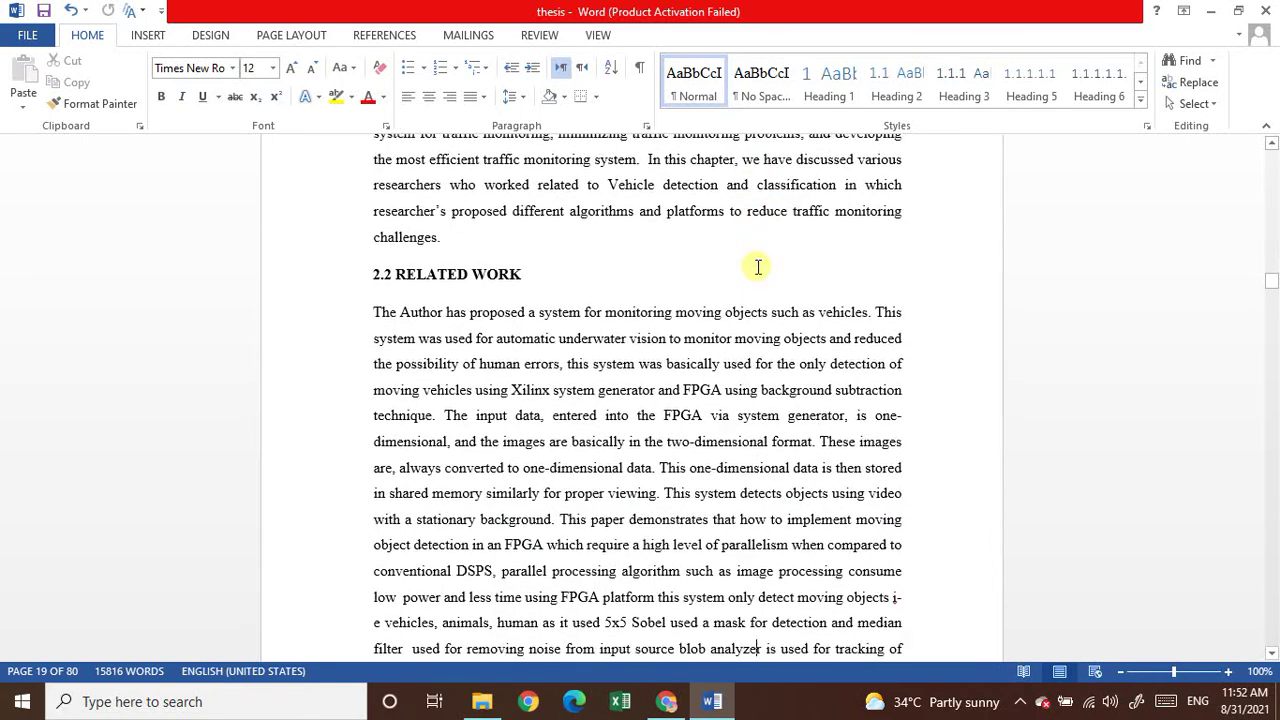
Step: Set the Section 5 page numbering to start at 6
double_click(672, 403)
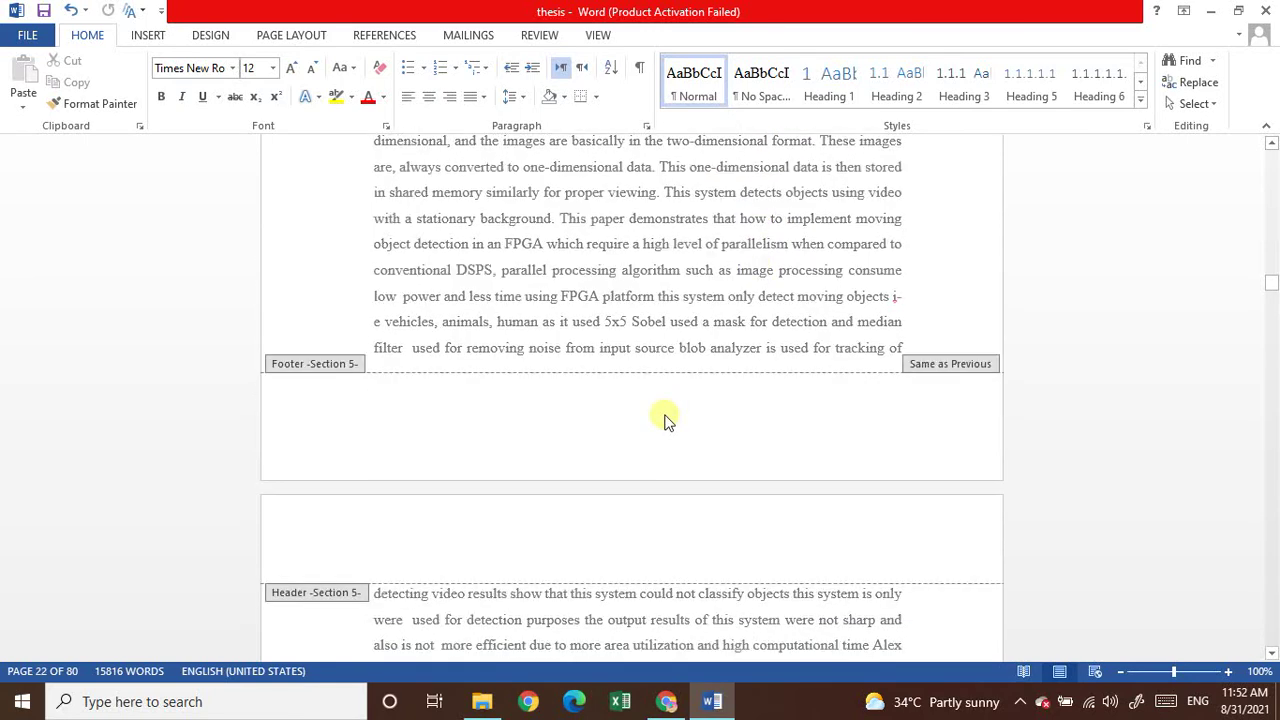
click(120, 107)
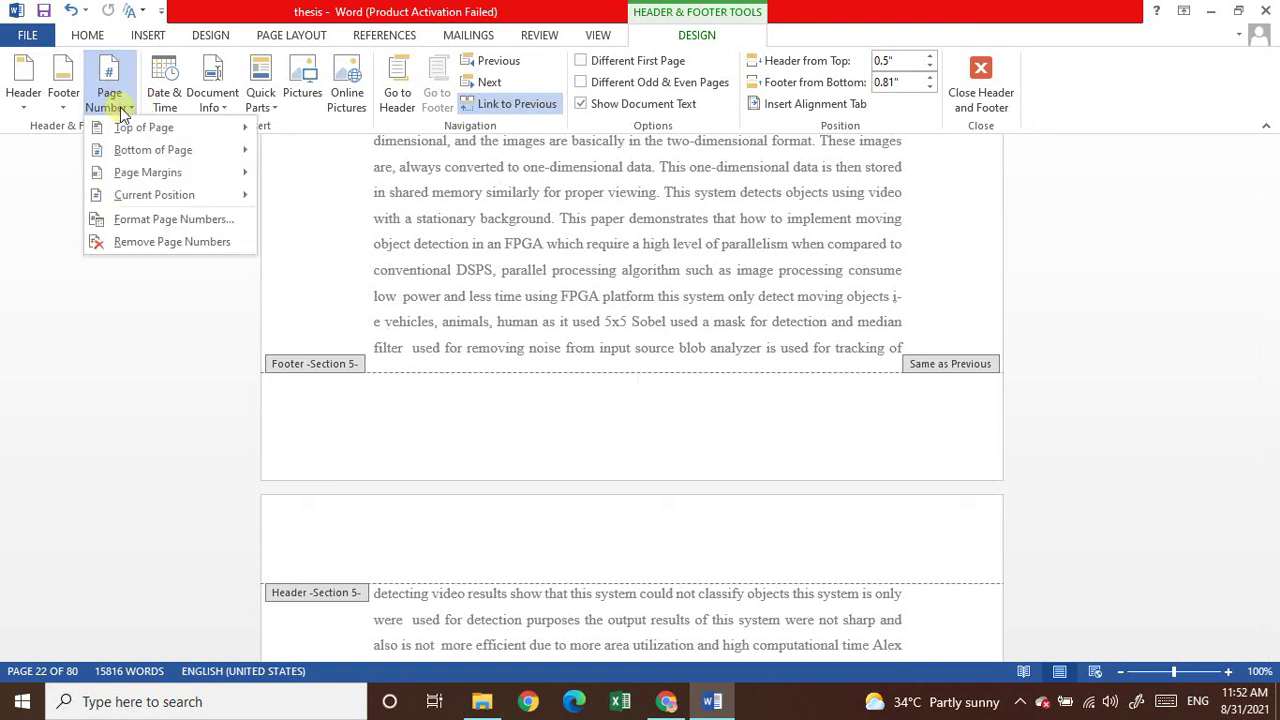
click(170, 222)
click(628, 403)
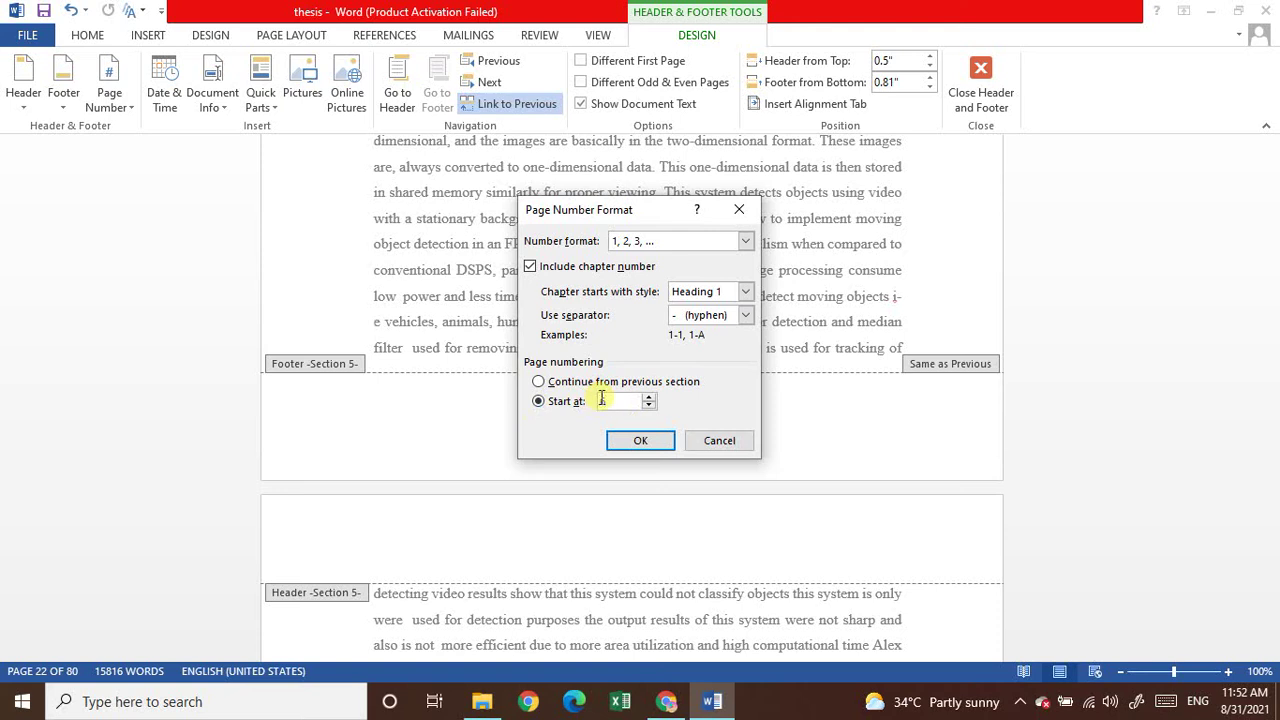
text(4)
click(640, 442)
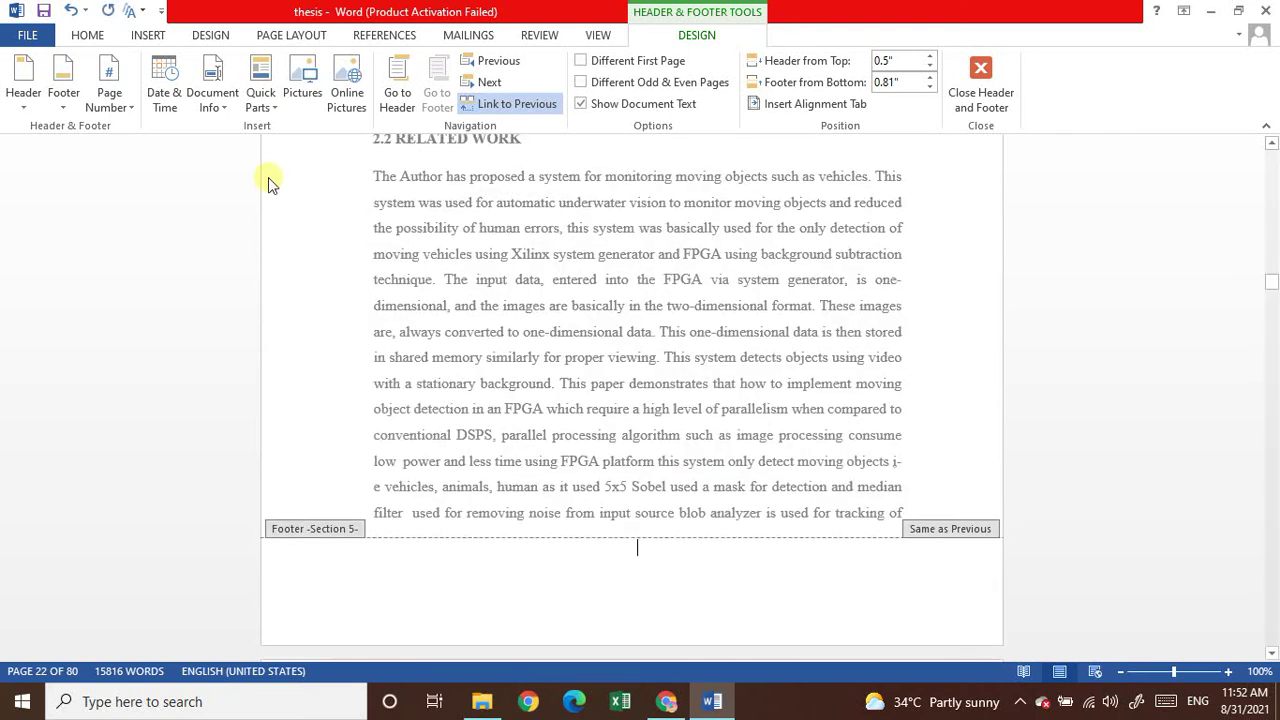
Step: Insert a Plain Number 2 page number at the bottom of the page in the Section 5 footer and return to the body text
click(108, 95)
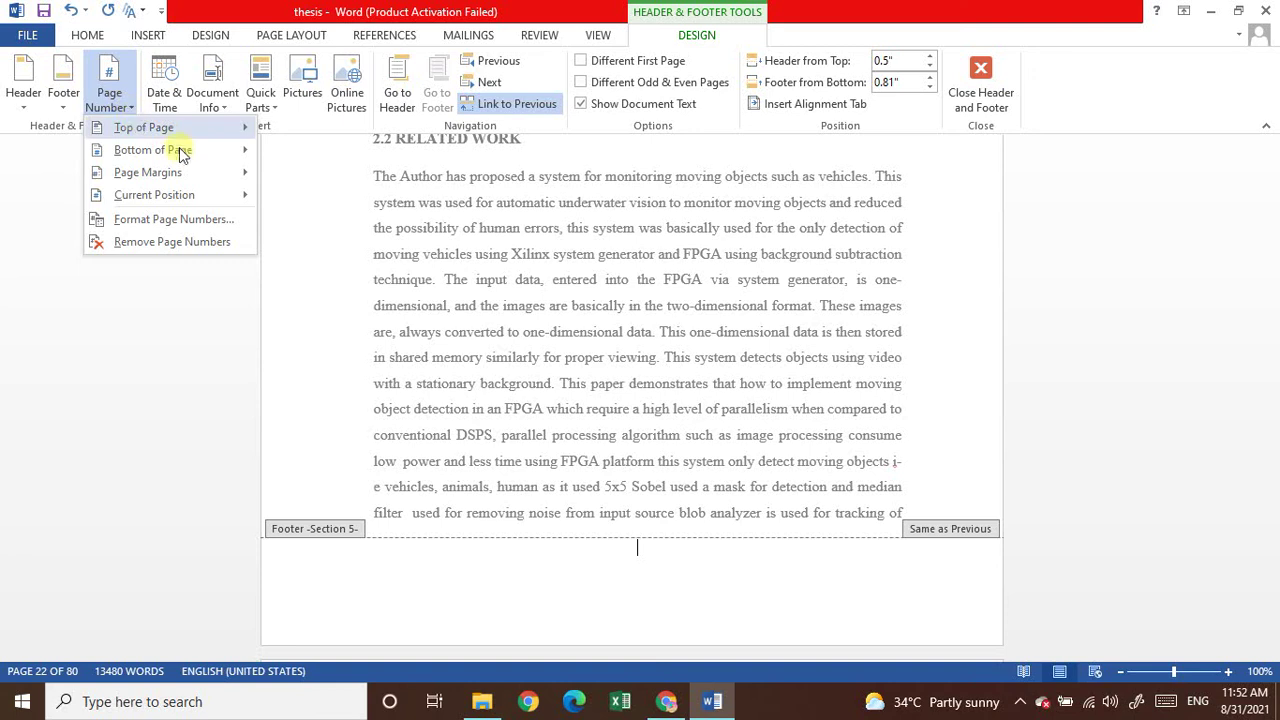
mouse_move(200, 151)
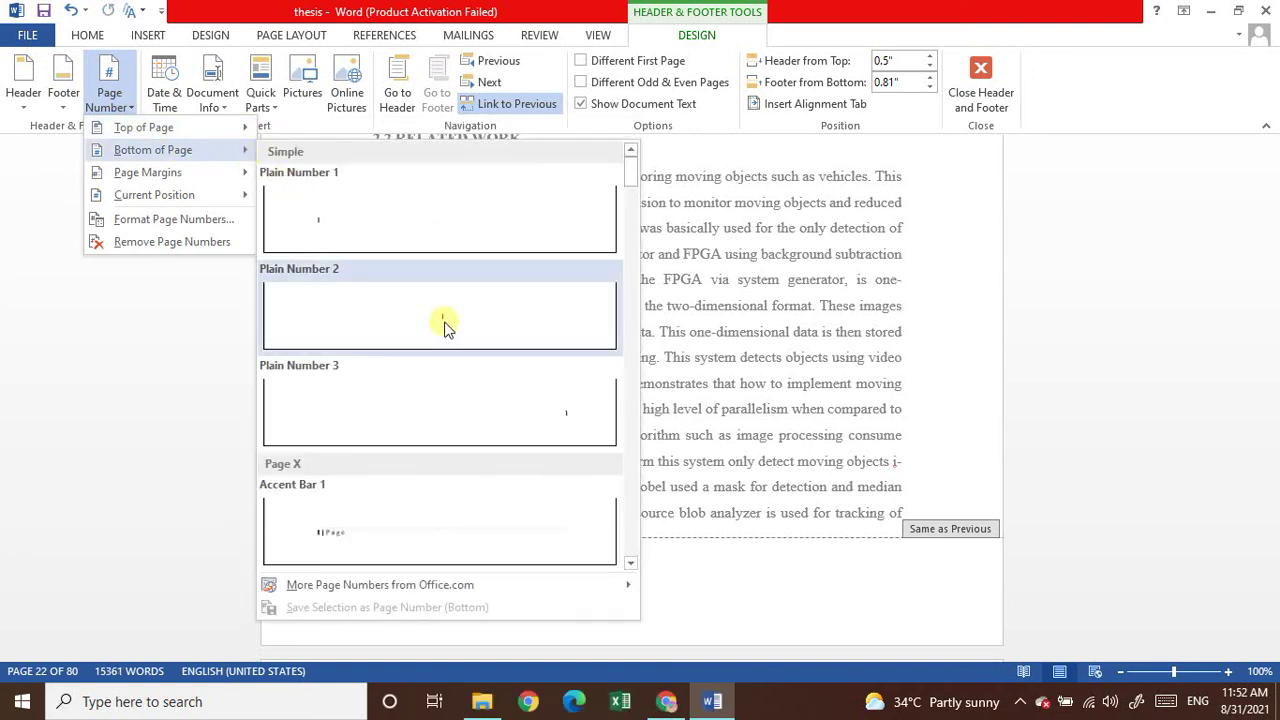
click(444, 326)
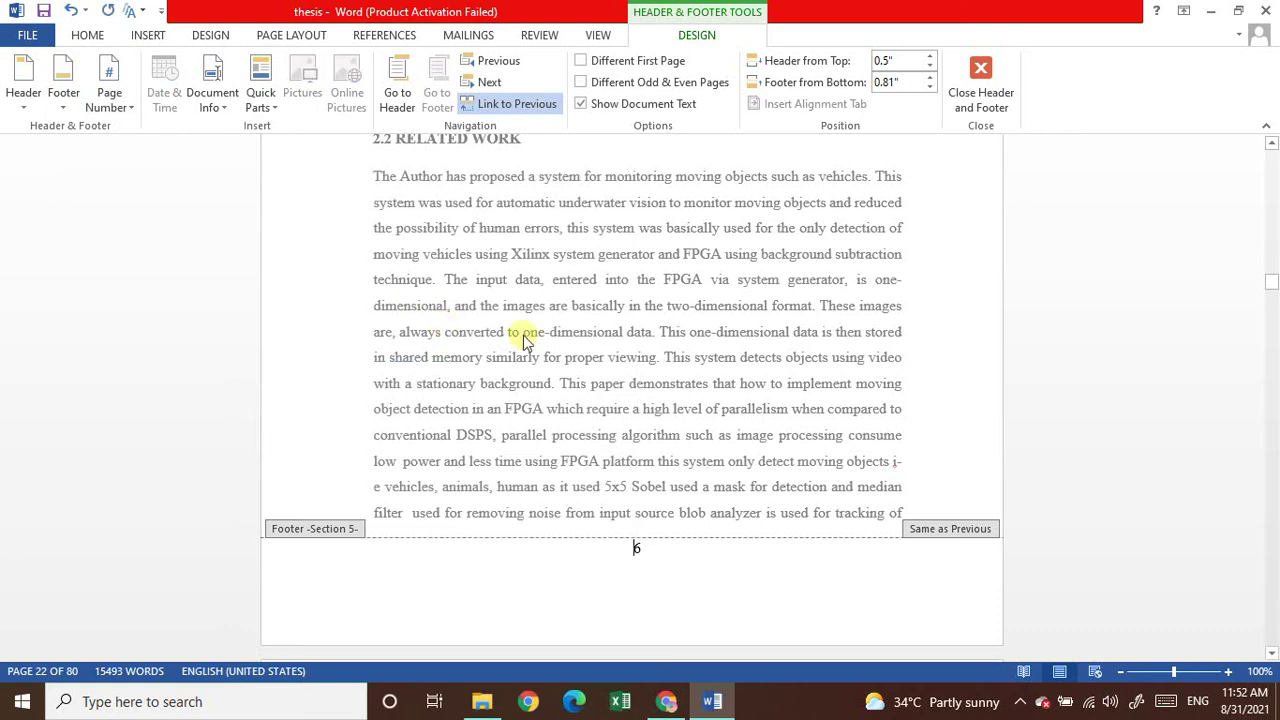
double_click(697, 407)
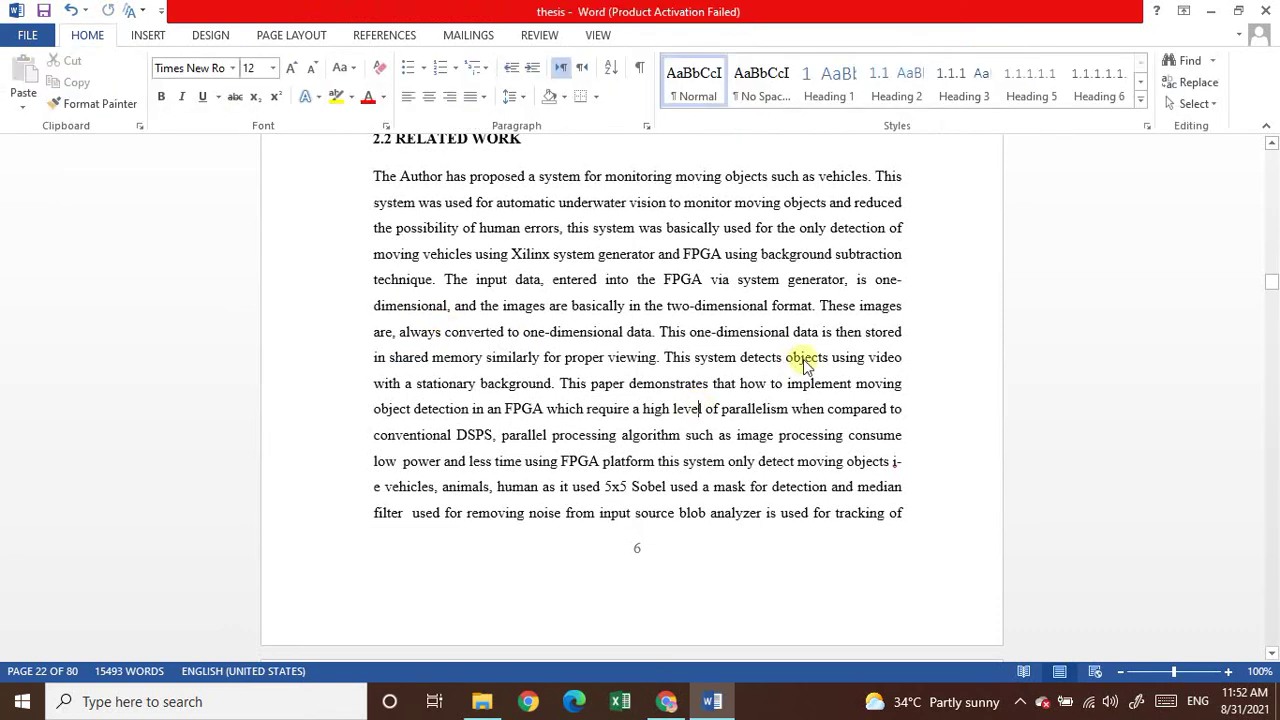
Step: Add blank lines on the last page of Chapter 1, ahead of the CHAPTER 2 page
key(Up)
key(Up)
key(Up)
key(Up)
key(Up)
key(Up)
key(Up)
key(Up)
key(Up)
key(Up)
key(Up)
key(Up)
key(Up)
key(Up)
key(Up)
key(Up)
key(Up)
key(Up)
key(Up)
key(Up)
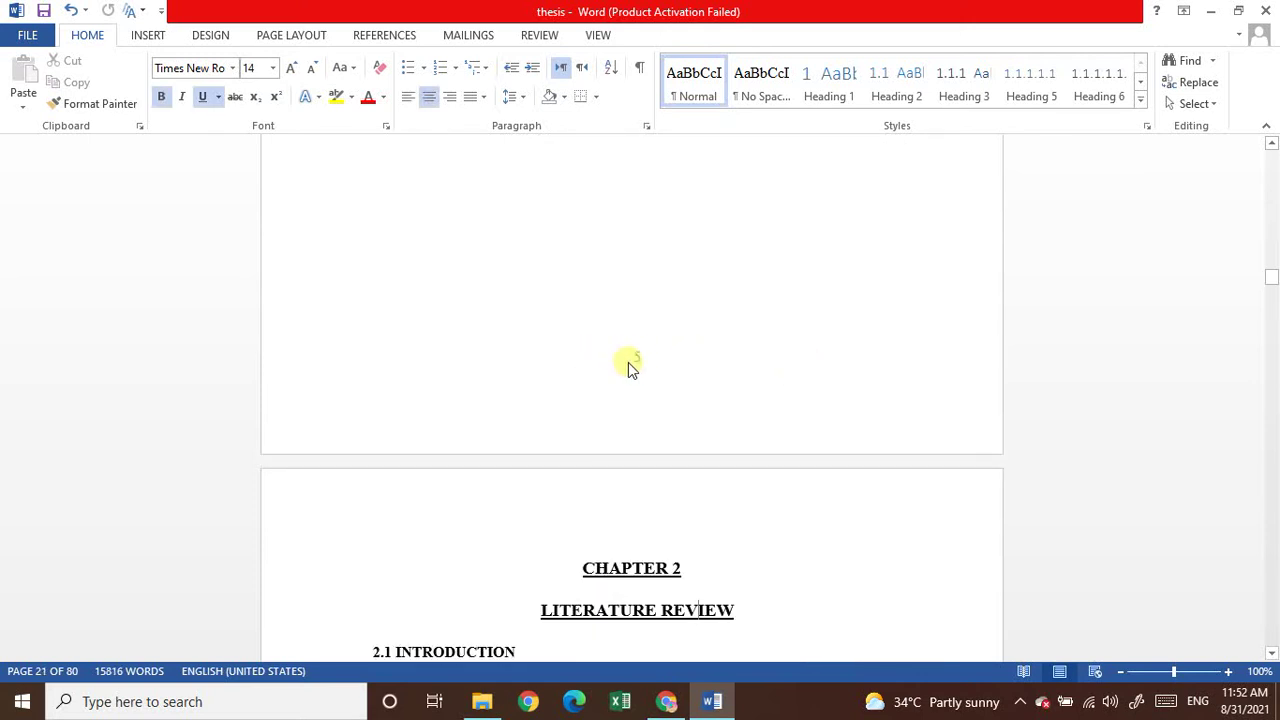
key(Return)
key(Return)
key(Return)
key(Return)
key(Return)
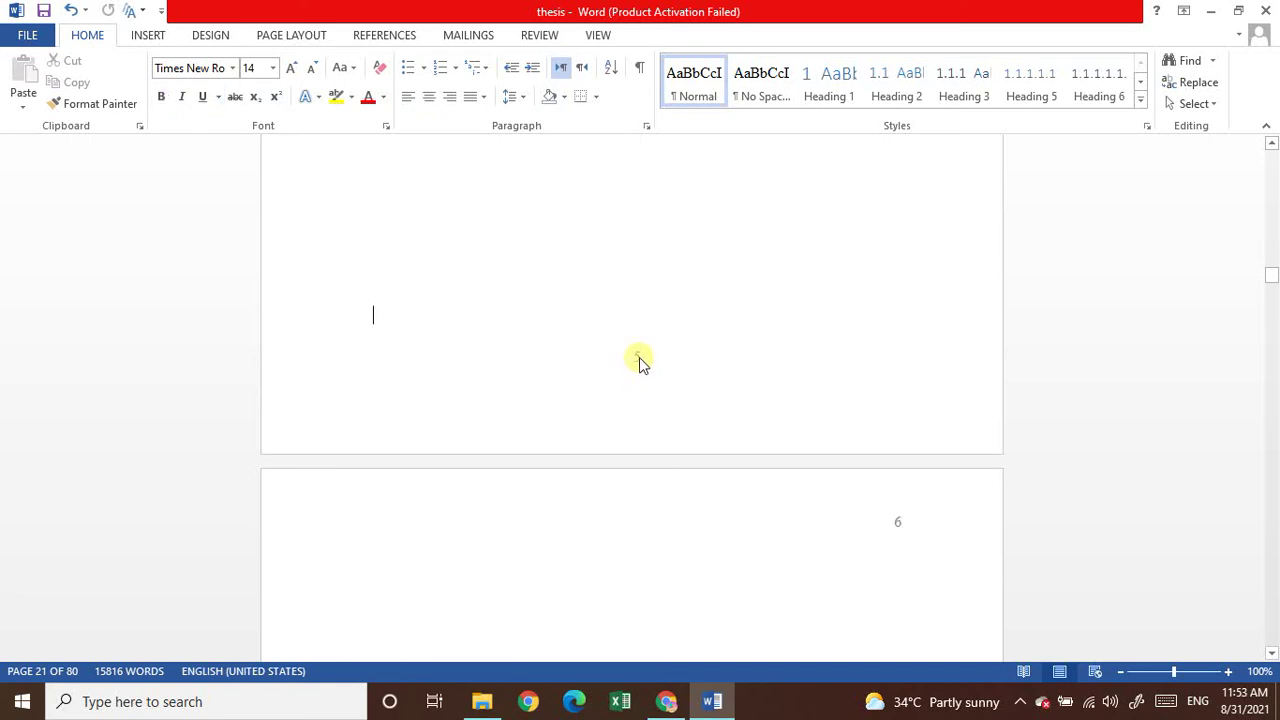
Step: Delete the page number from the Section 4 footer on the last page of Chapter 1 and return to the body text
double_click(640, 357)
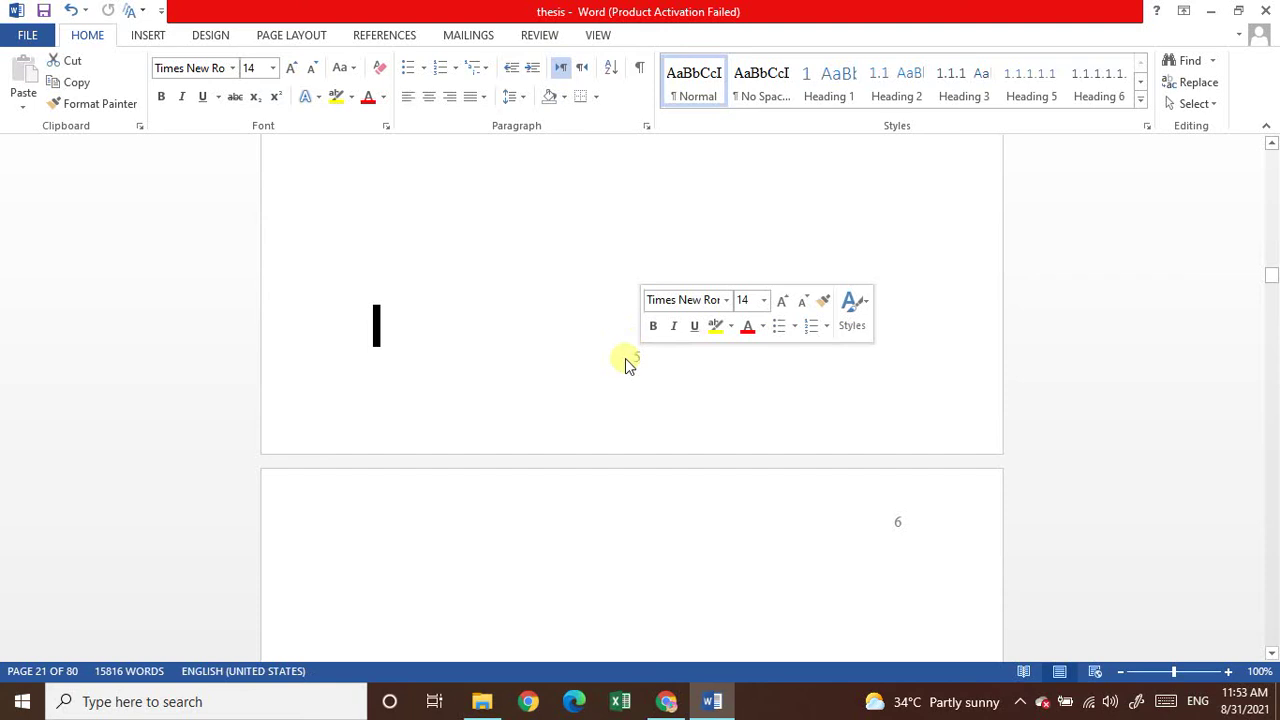
key(ctrl+e)
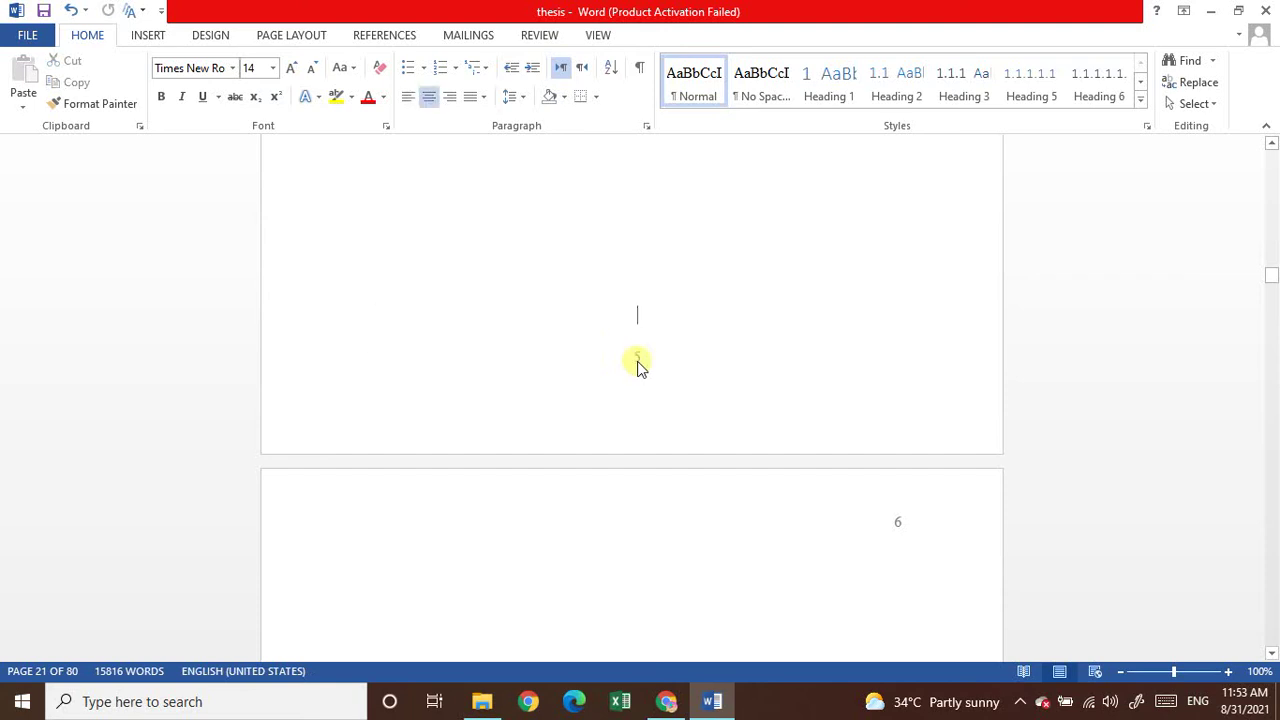
double_click(637, 423)
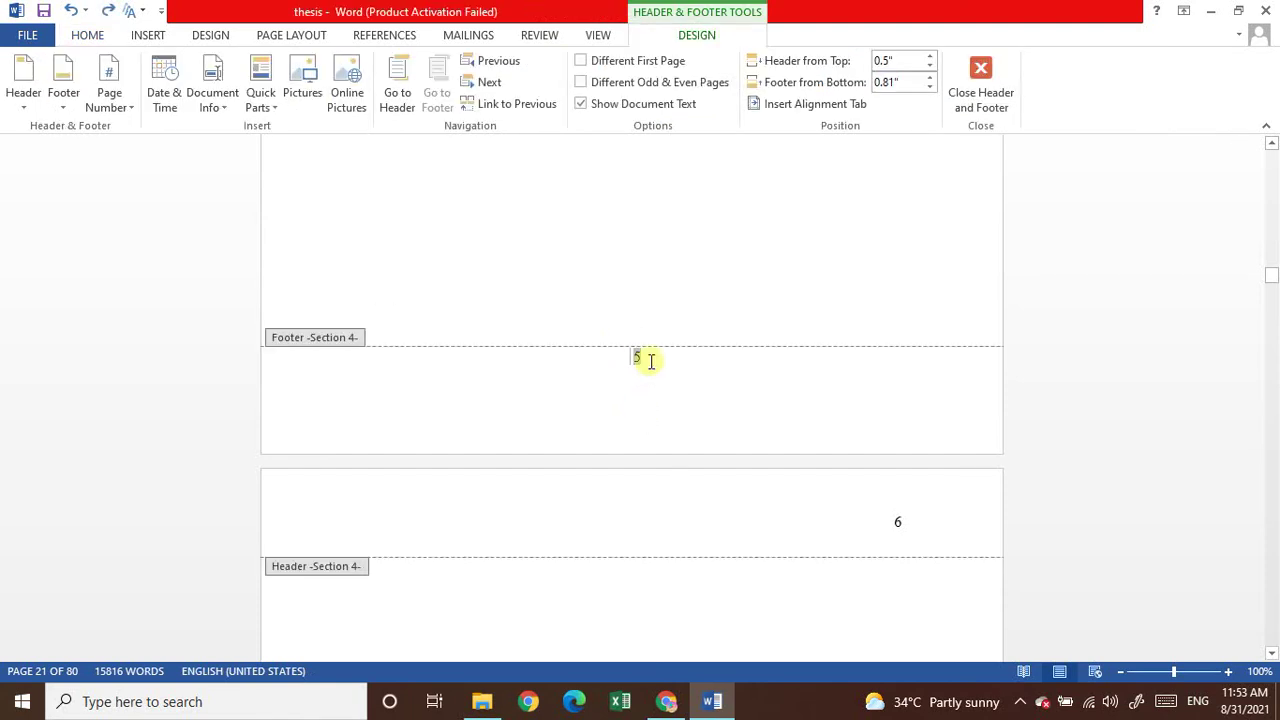
key(BackSpace)
double_click(692, 282)
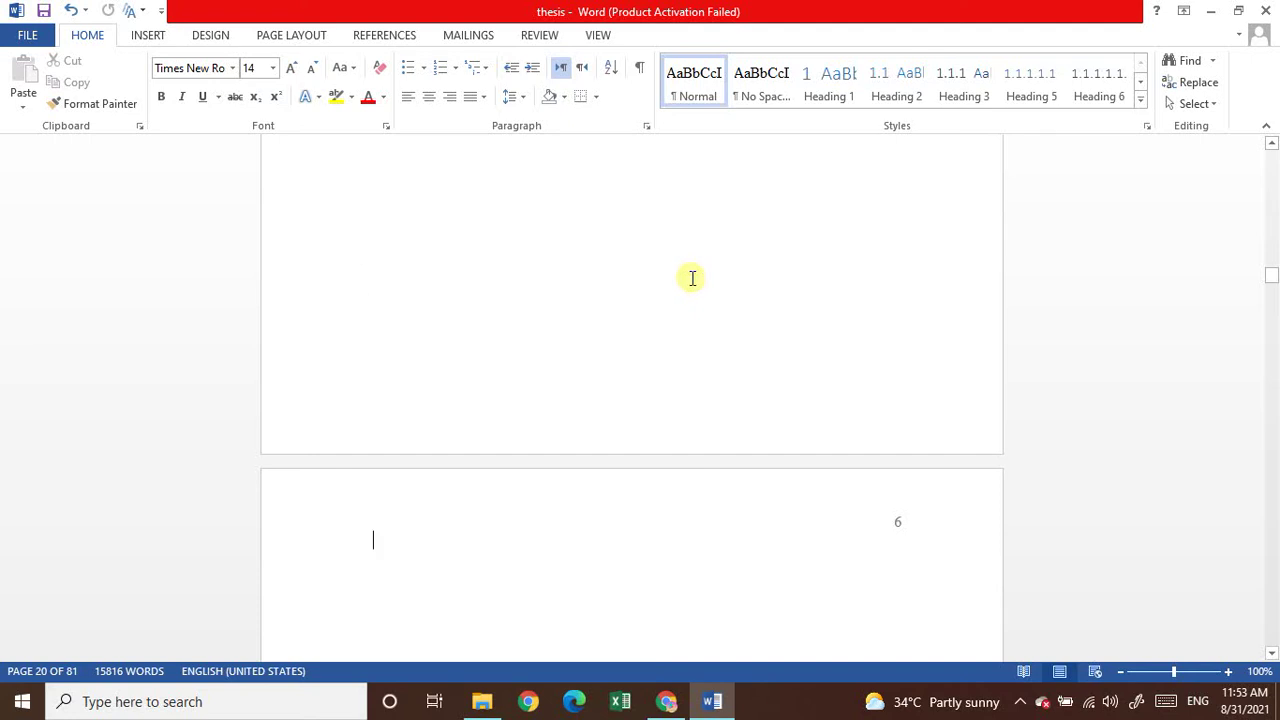
Step: Remove the blank lines directly ahead of the CHAPTER 2 heading to eliminate the extra empty page
key(Page_Down)
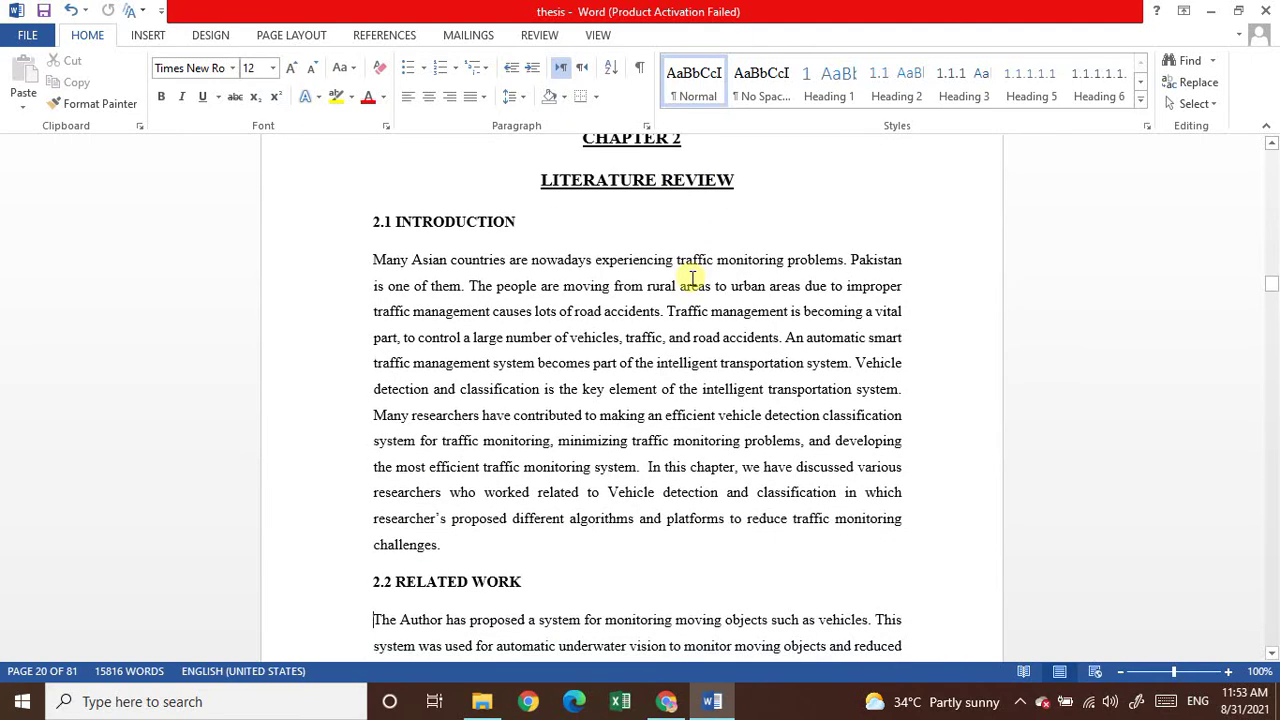
key(Page_Up)
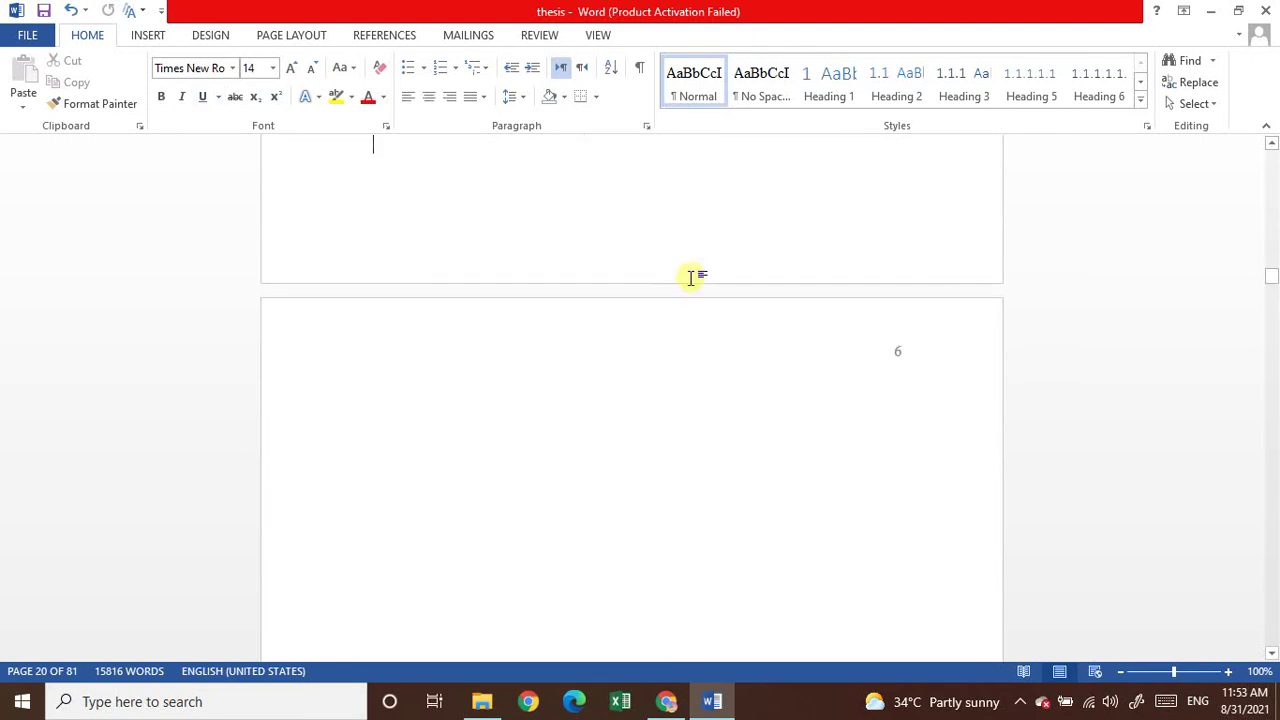
key(Down)
key(Down)
key(Down)
key(Down)
key(Down)
key(Down)
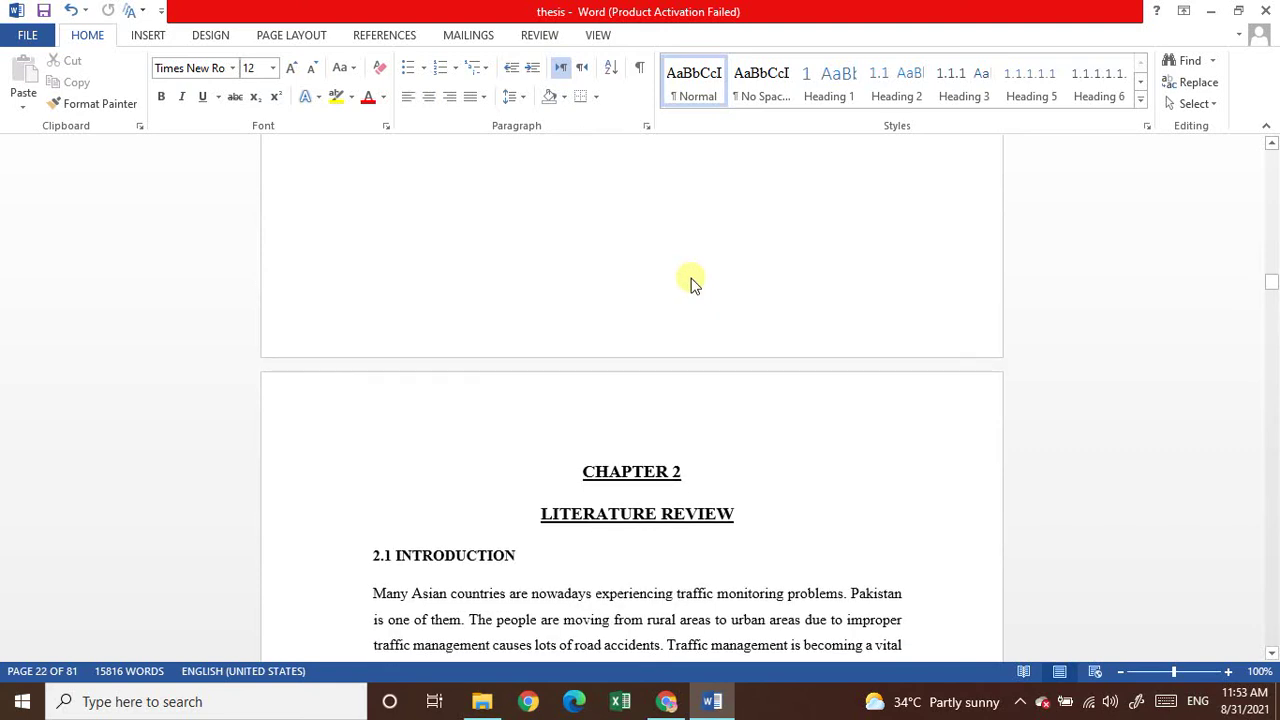
click(583, 472)
key(BackSpace)
key(BackSpace)
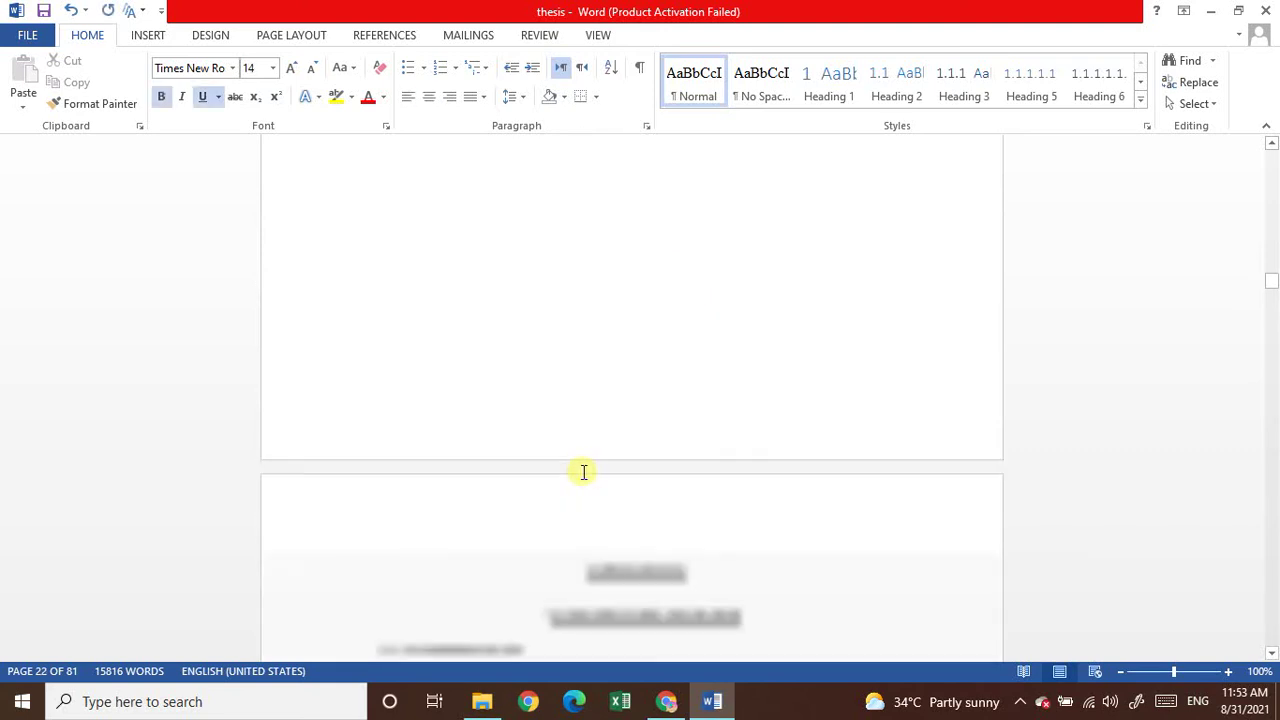
key(BackSpace)
key(BackSpace)
key(BackSpace)
key(BackSpace)
key(BackSpace)
key(BackSpace)
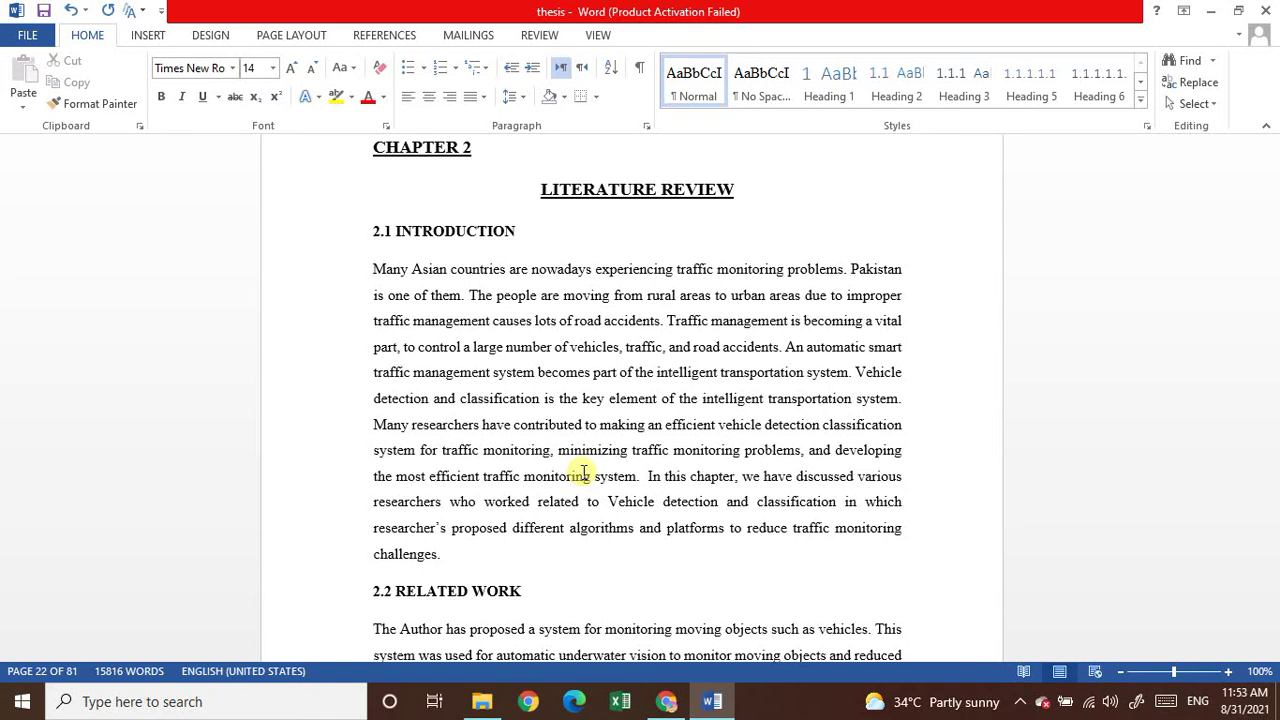
Step: Examine the page numbering from the first page of Chapter 2 back through the last two pages of Chapter 1
key(Down)
key(Down)
key(Down)
key(Down)
key(Down)
key(Down)
key(Down)
key(Down)
key(Up)
key(Up)
key(Up)
key(Up)
key(Up)
key(Up)
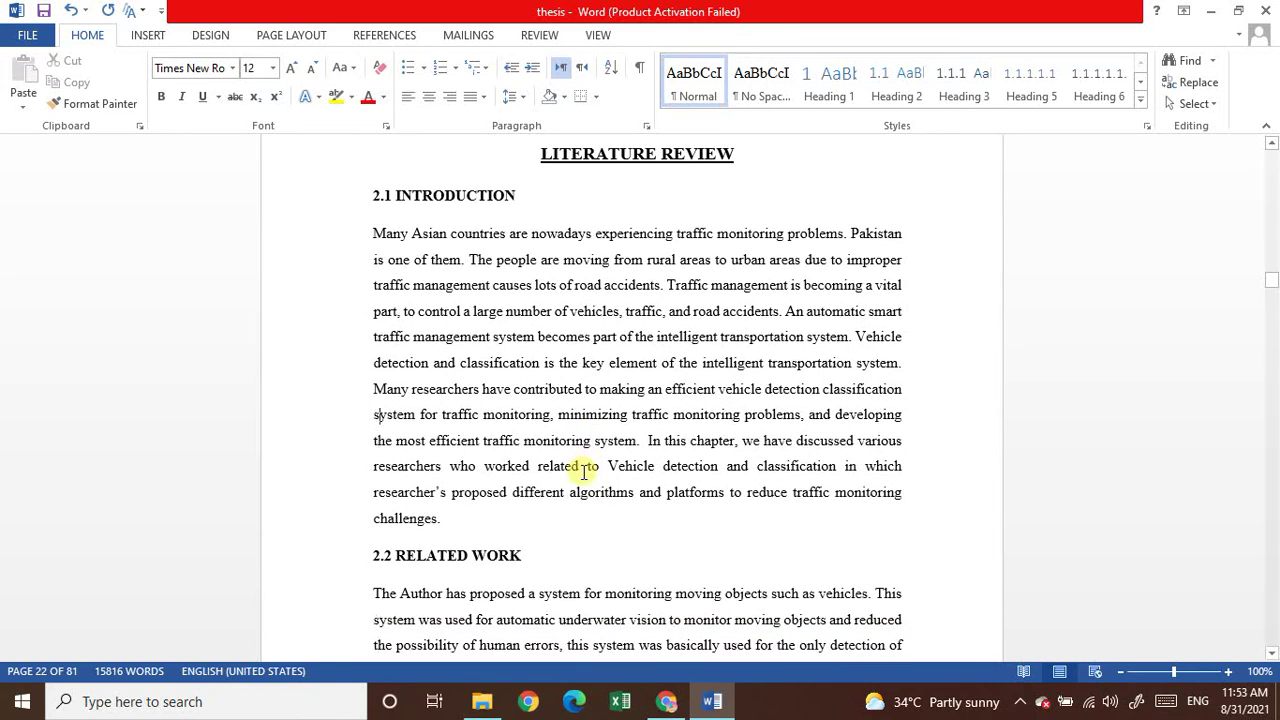
key(Up)
key(Up)
key(Up)
key(Up)
key(Up)
key(Up)
key(Up)
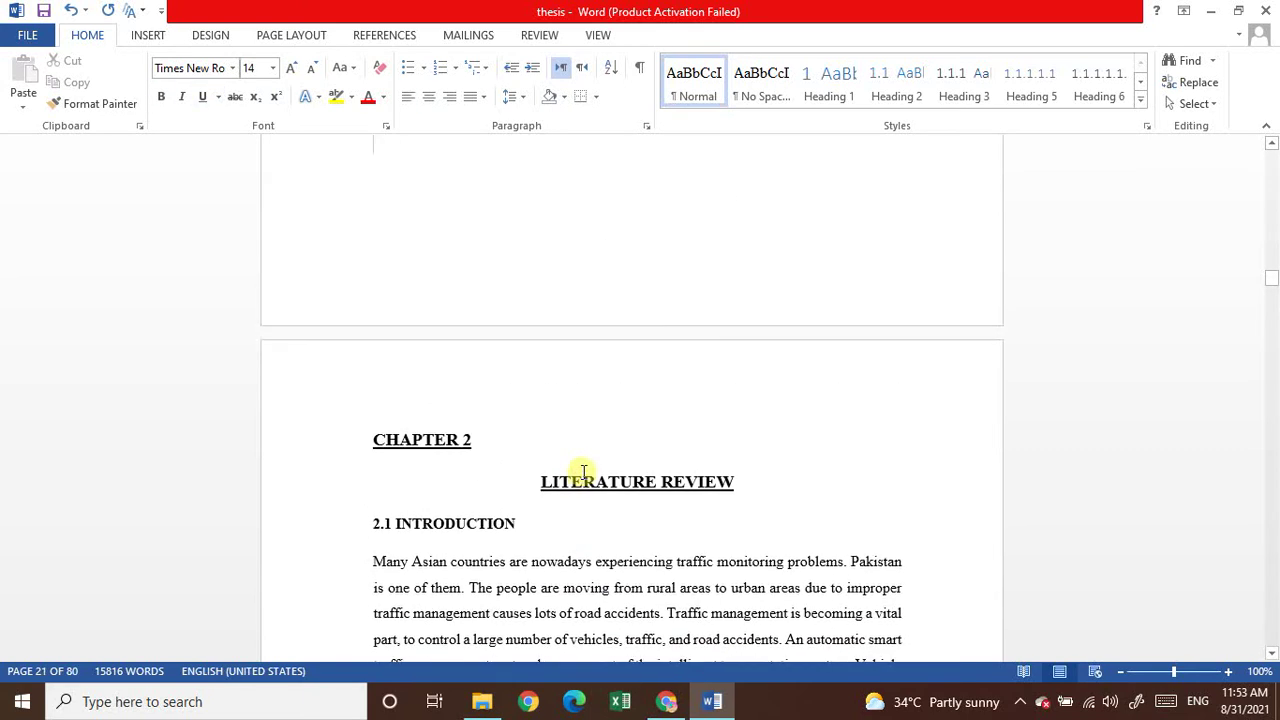
key(Up)
key(Up)
key(Up)
key(Up)
key(Up)
key(Up)
key(Up)
key(Up)
key(Up)
key(Up)
key(Up)
key(Up)
key(Up)
key(Up)
key(Up)
key(Up)
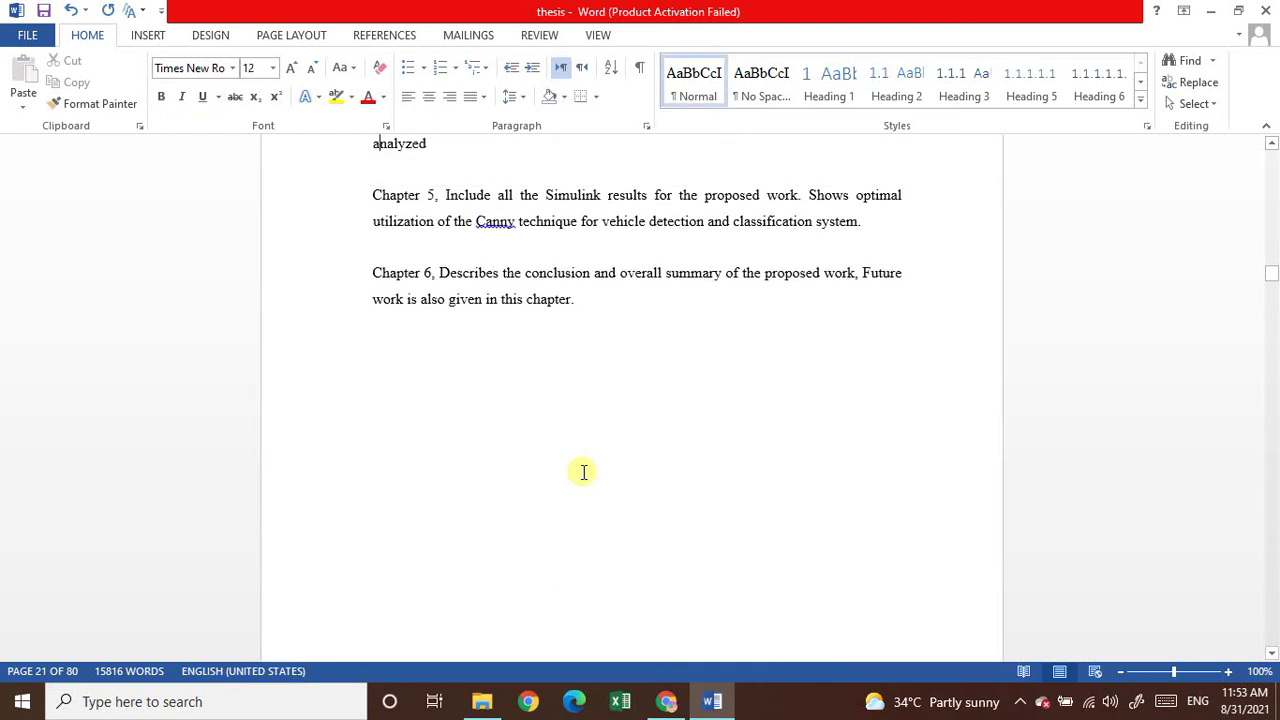
key(Up)
key(Up)
key(Up)
key(Up)
key(Up)
key(Up)
key(Up)
key(Up)
key(Up)
key(Up)
key(Up)
key(Up)
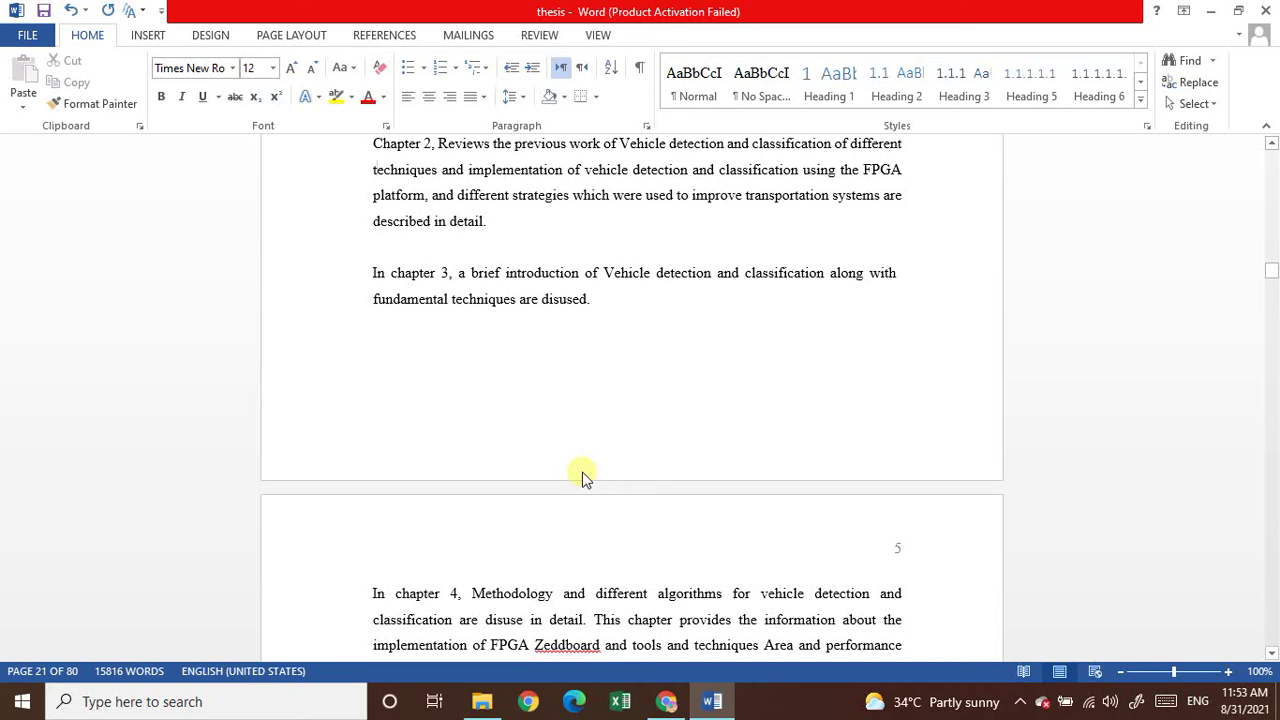
Step: Center the CHAPTER 2 heading above LITERATURE REVIEW
key(Down)
key(Down)
key(Down)
key(Down)
key(Down)
key(Down)
key(Down)
key(Down)
key(Down)
key(Down)
key(Down)
key(Down)
key(Down)
key(Down)
key(Down)
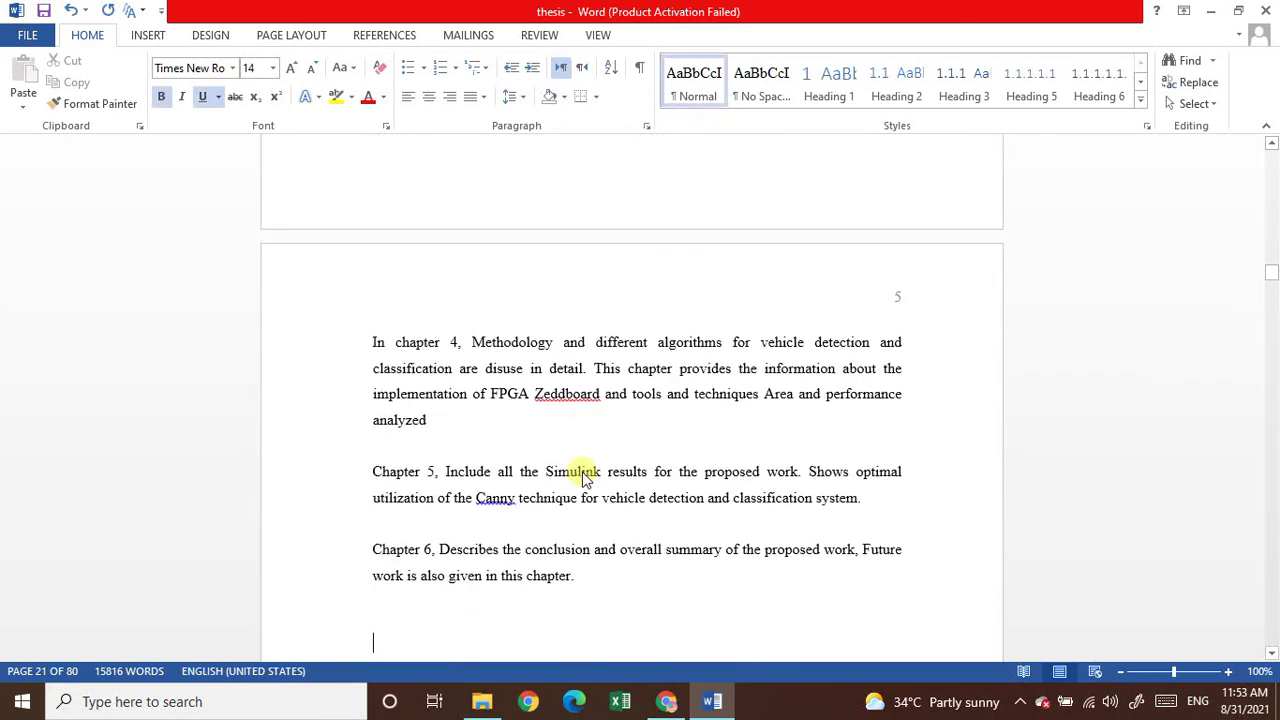
key(Down)
key(Down)
key(Down)
key(Down)
key(Down)
key(Down)
key(Down)
key(Down)
key(Down)
key(Down)
key(Down)
key(Down)
key(Down)
key(Down)
key(Down)
key(Down)
key(Down)
key(Down)
key(Down)
key(Down)
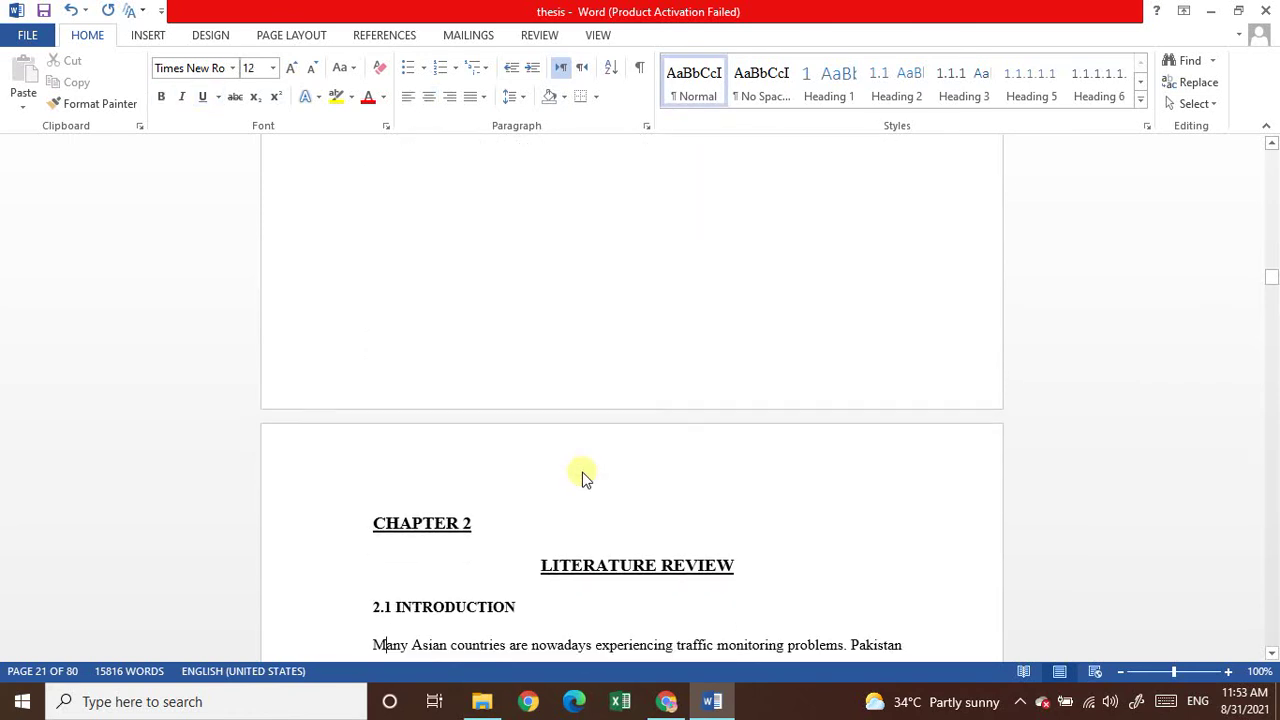
click(377, 523)
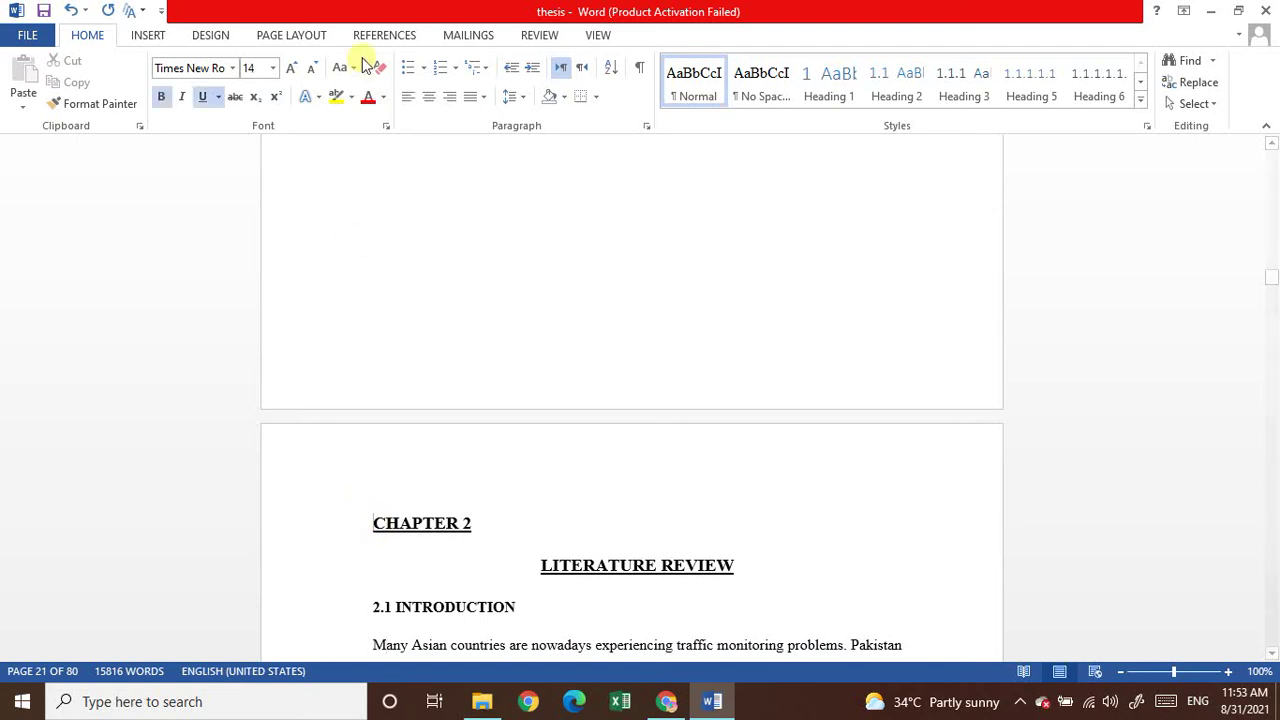
click(429, 100)
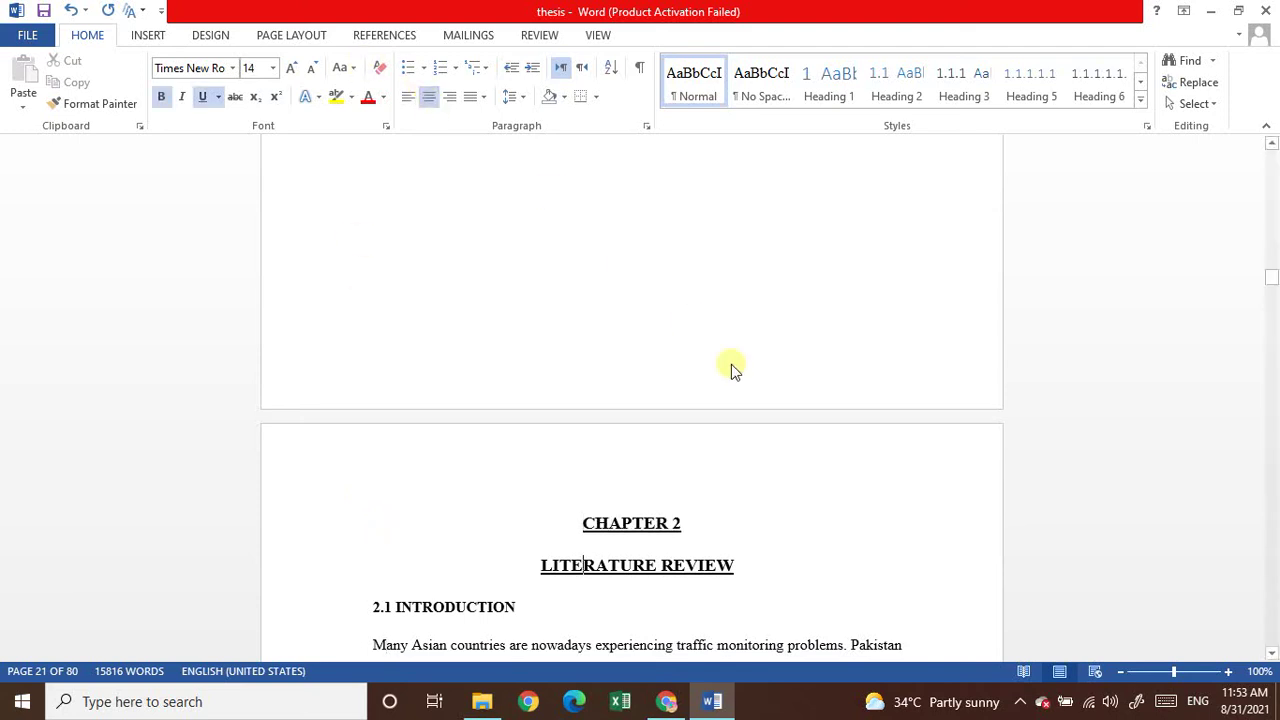
Step: Check the footer of the first Chapter 2 page and the header of the following page for page numbers
key(Down)
key(Down)
key(Down)
key(Down)
key(Down)
key(Down)
key(Down)
key(Down)
key(Down)
key(Down)
key(Down)
key(Down)
key(Down)
key(Down)
key(Down)
key(Down)
key(Down)
key(Down)
key(Down)
key(Down)
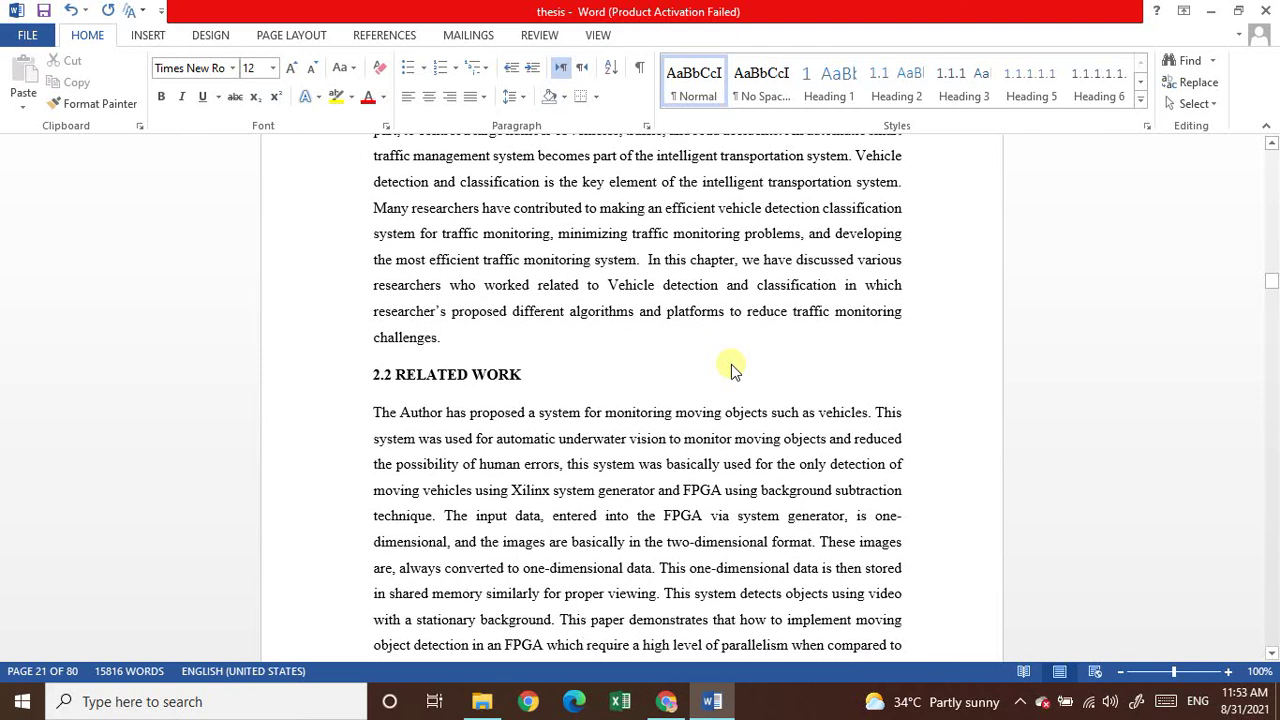
key(Down)
key(Down)
key(Down)
key(Down)
key(Down)
key(Down)
key(Down)
key(Down)
key(Down)
key(Down)
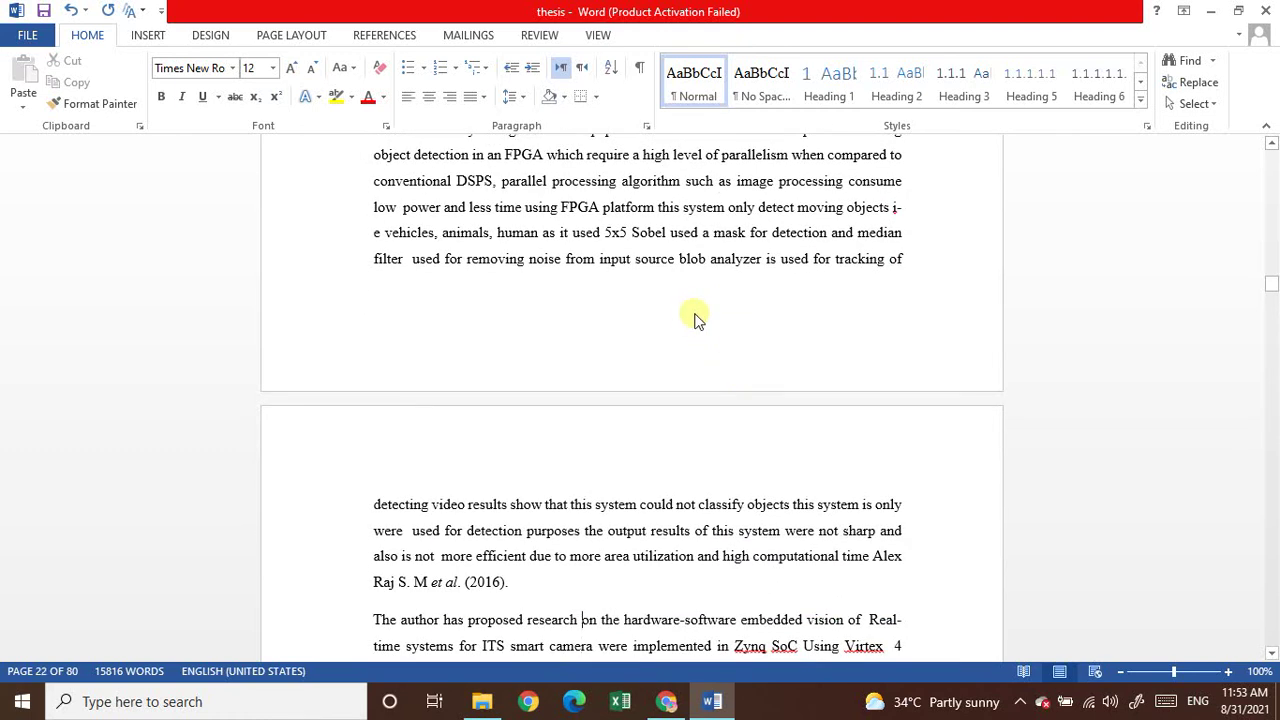
key(Up)
key(Up)
key(Up)
key(Up)
key(Up)
key(Up)
key(Up)
key(Up)
key(Up)
key(Up)
key(Up)
key(Up)
key(Up)
key(Up)
key(Up)
key(Up)
key(Up)
key(Up)
key(Up)
key(Up)
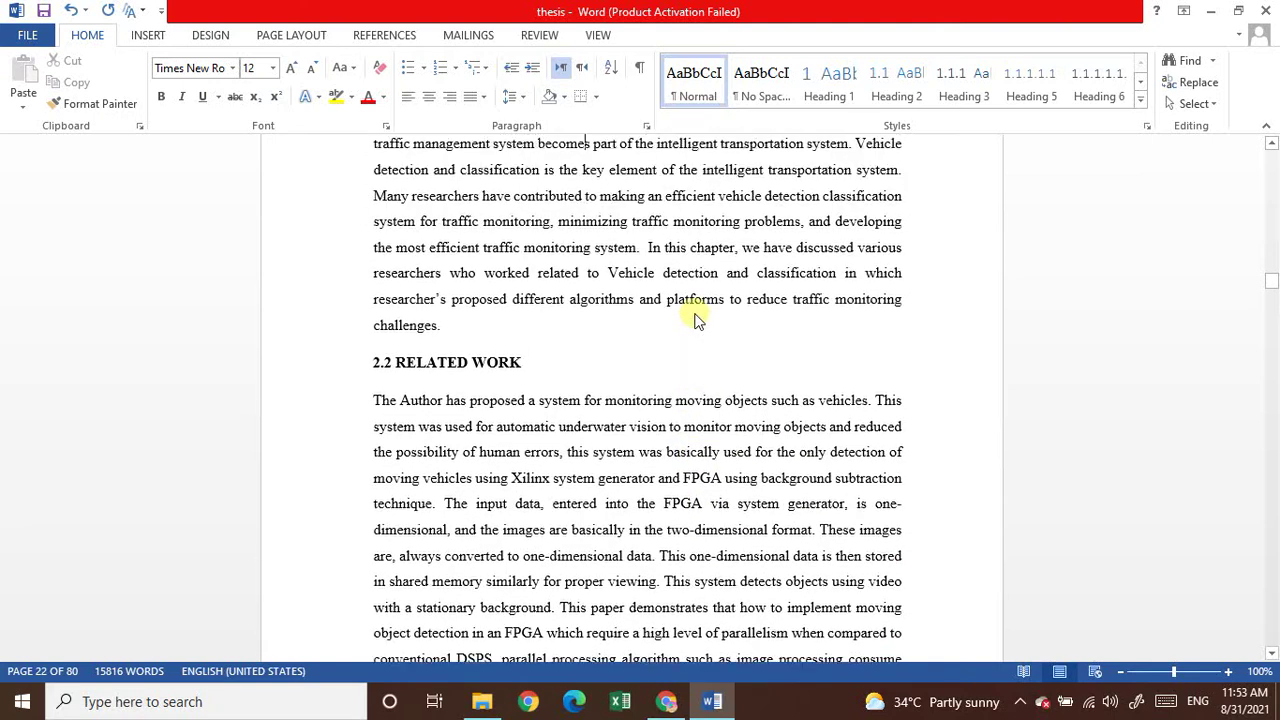
Step: Examine the header of the first Chapter 2 page and the footer of the page before it for page numbers
key(Up)
key(Up)
key(Up)
key(Up)
key(Up)
key(Up)
key(Up)
key(Up)
key(Up)
key(Up)
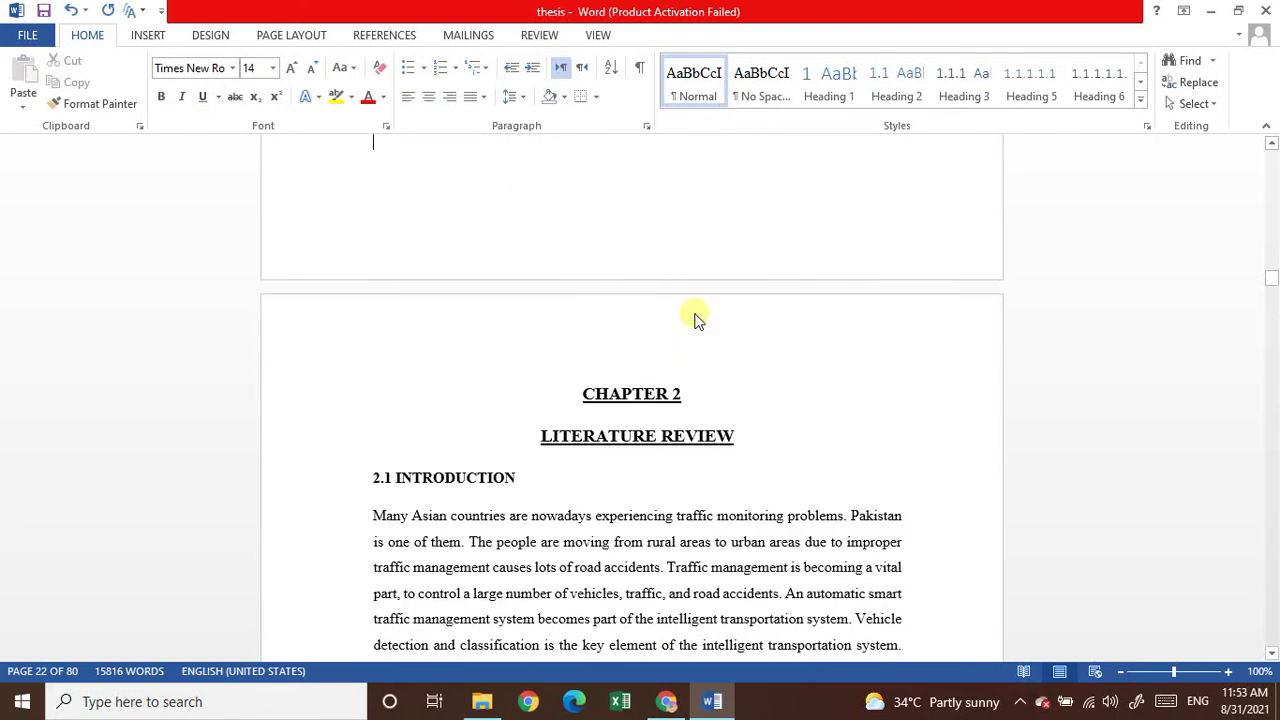
double_click(473, 360)
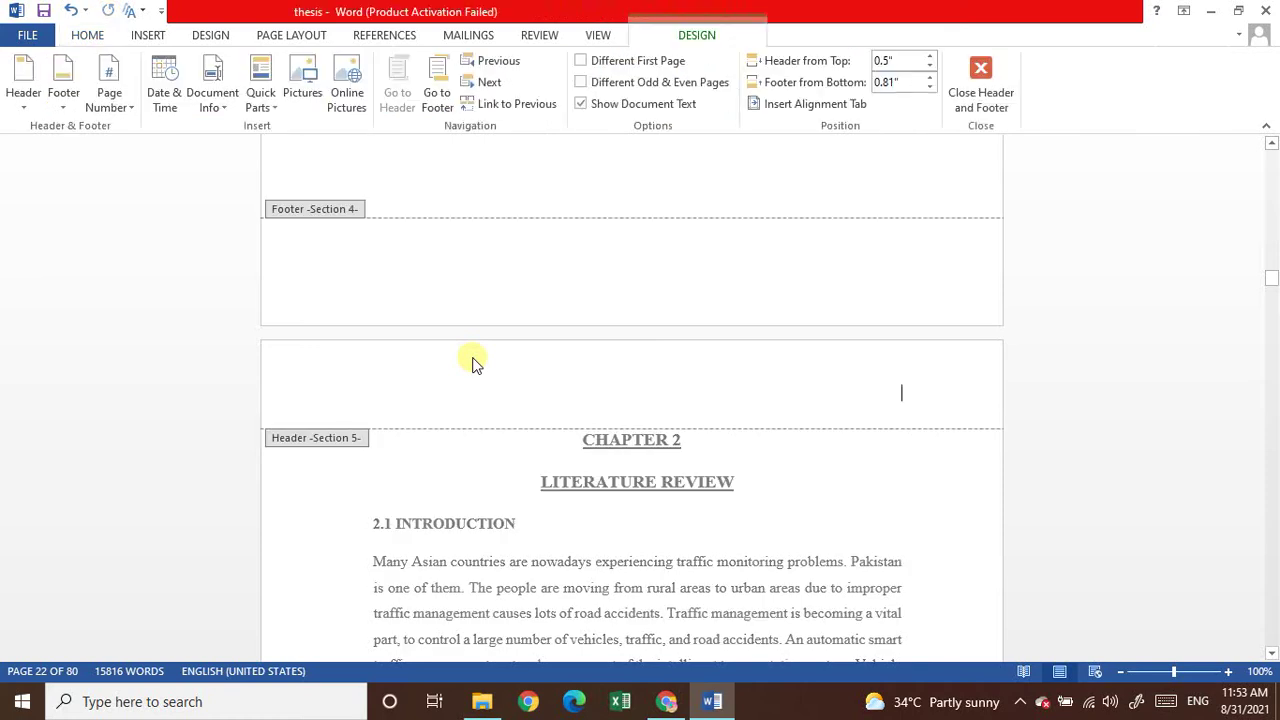
double_click(588, 537)
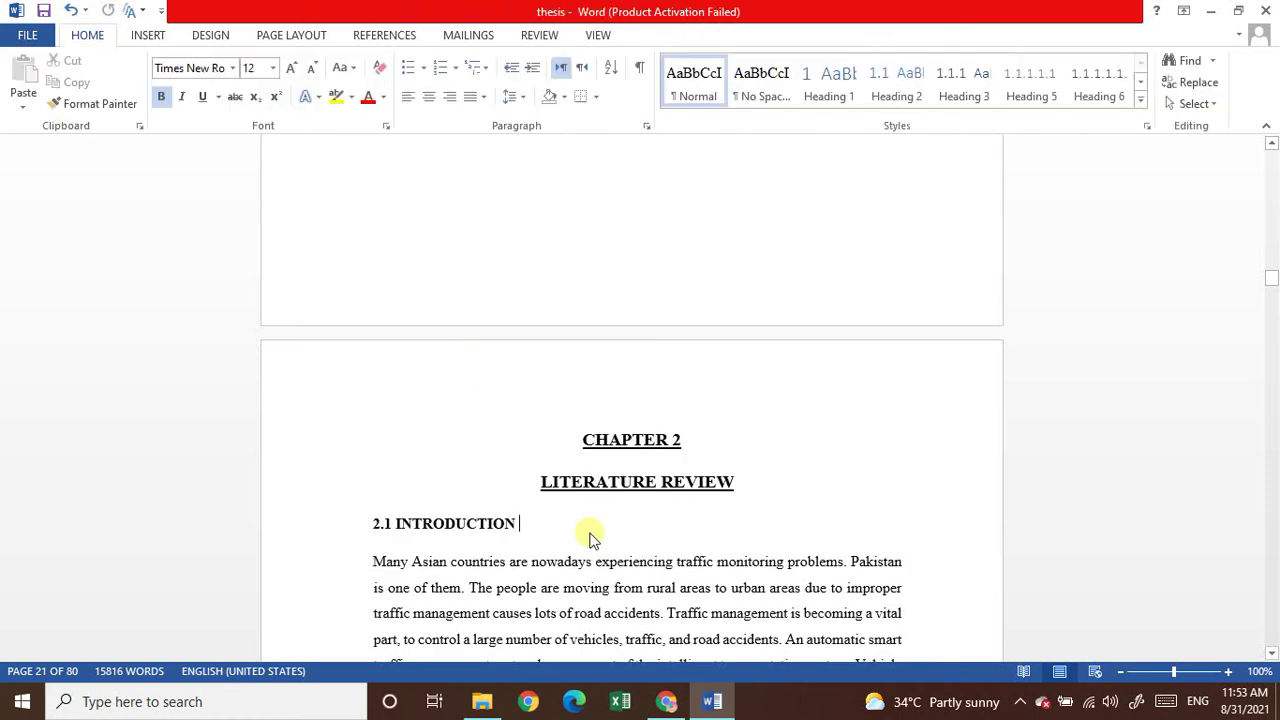
Step: Insert a centered Plain Number 2 page number in the footer of the first Chapter 2 page
scroll(590, 538, down, 5)
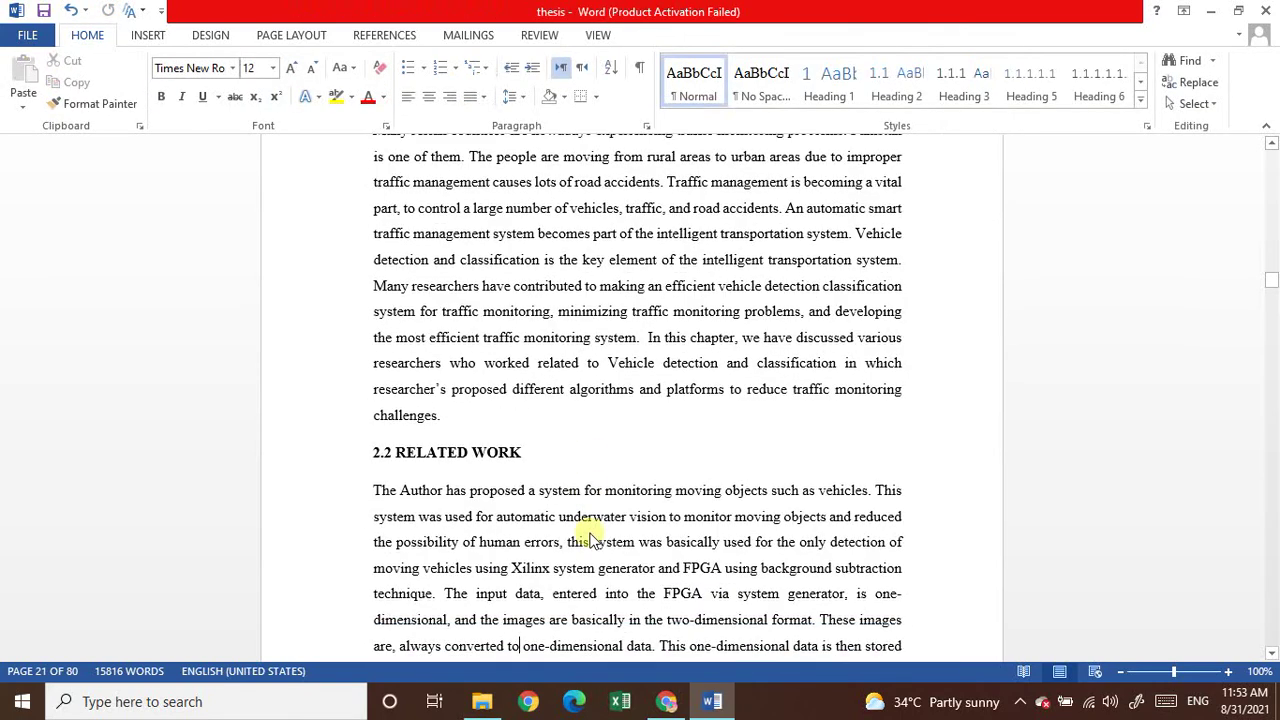
scroll(590, 538, down, 3)
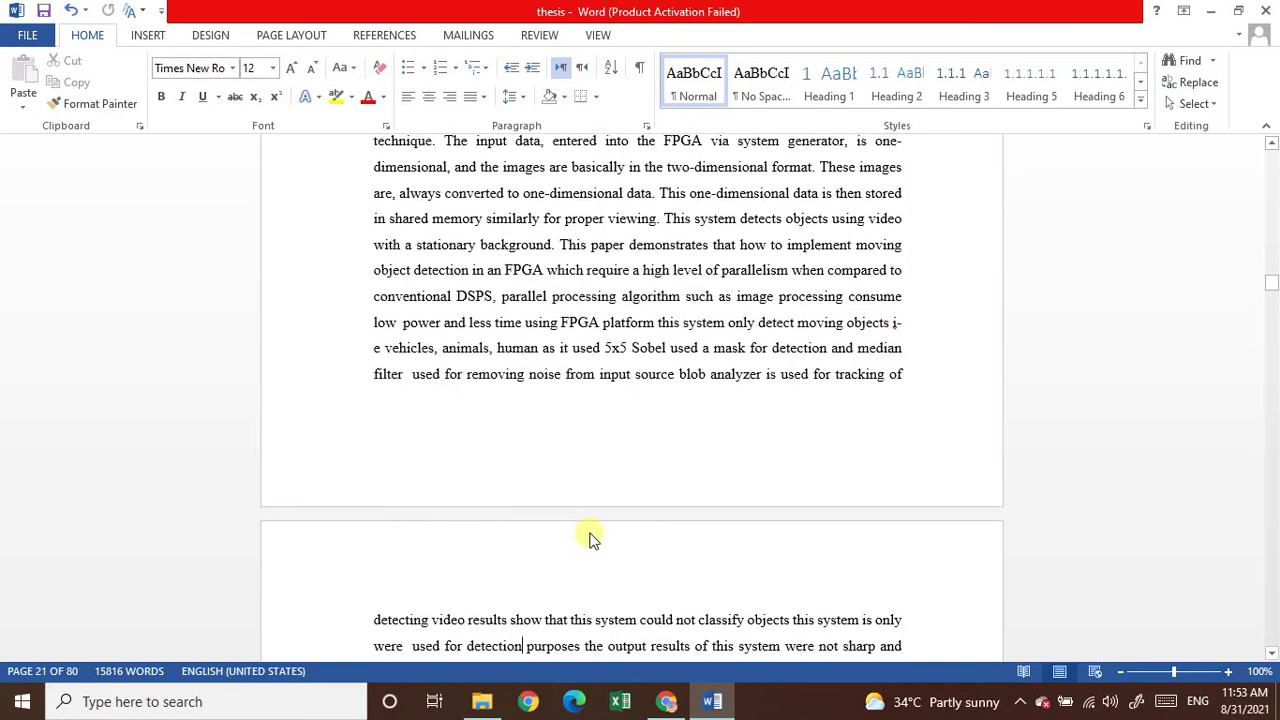
double_click(693, 467)
click(126, 107)
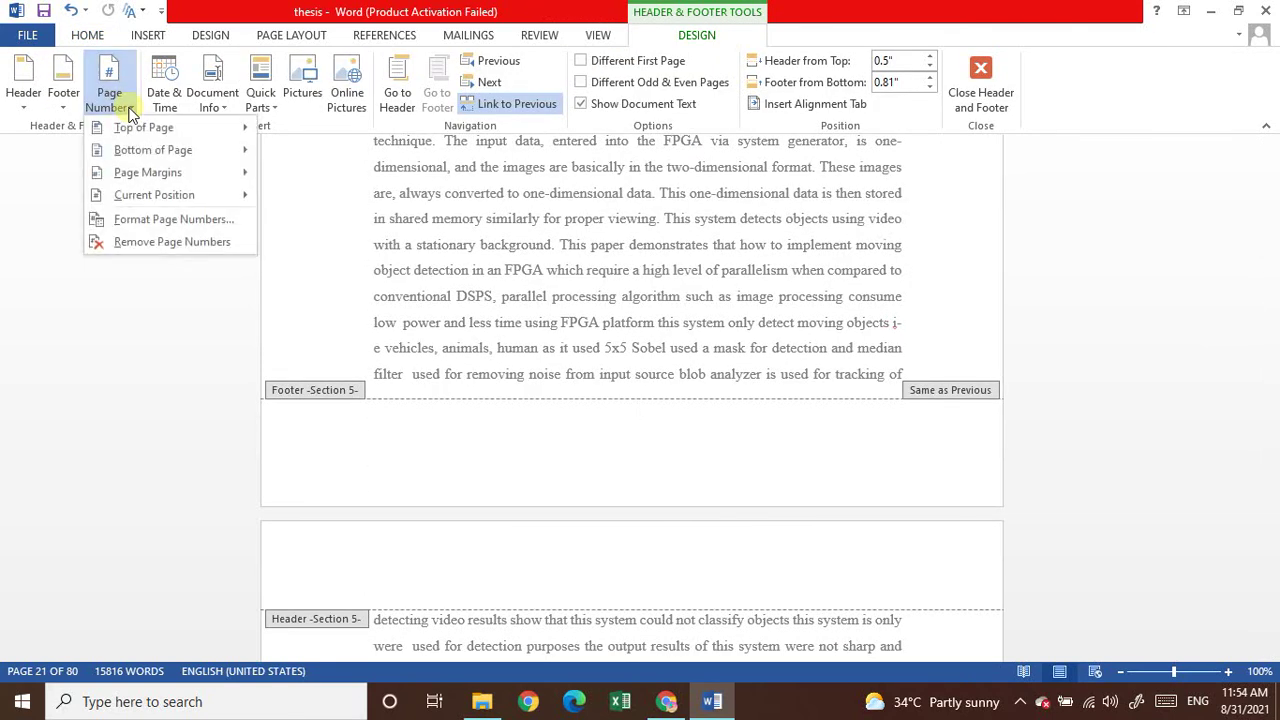
mouse_move(171, 149)
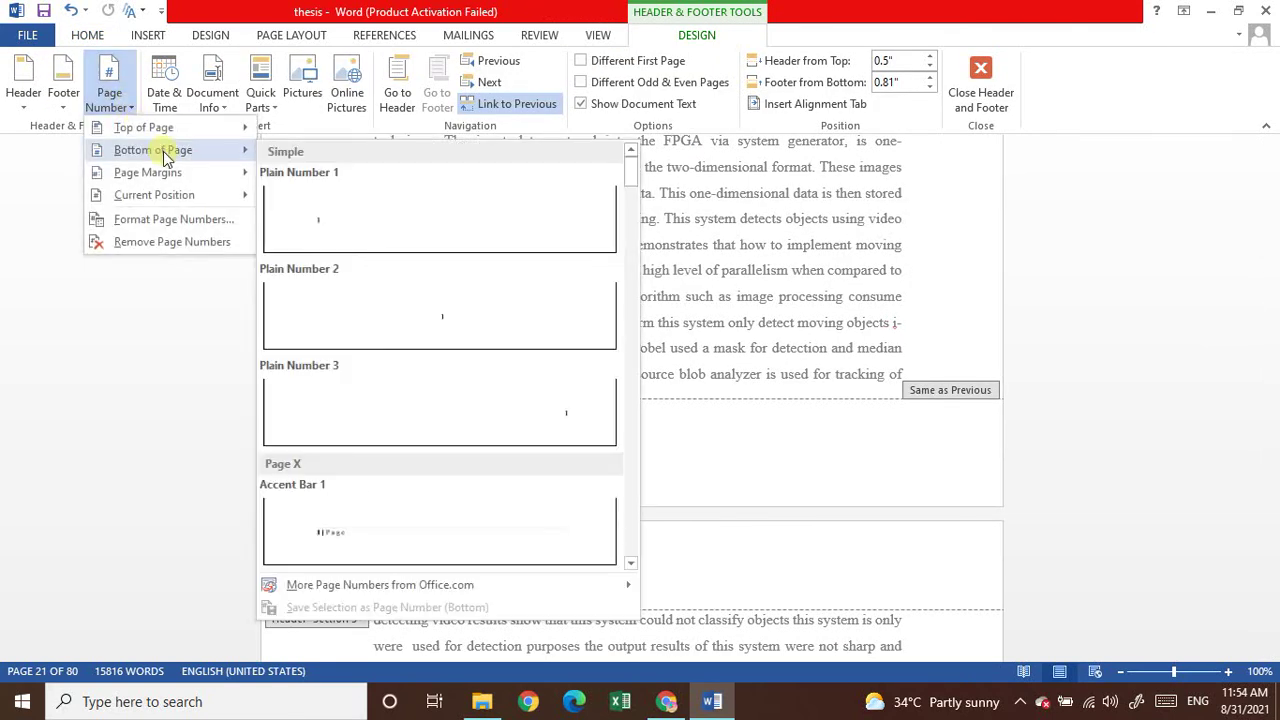
click(393, 313)
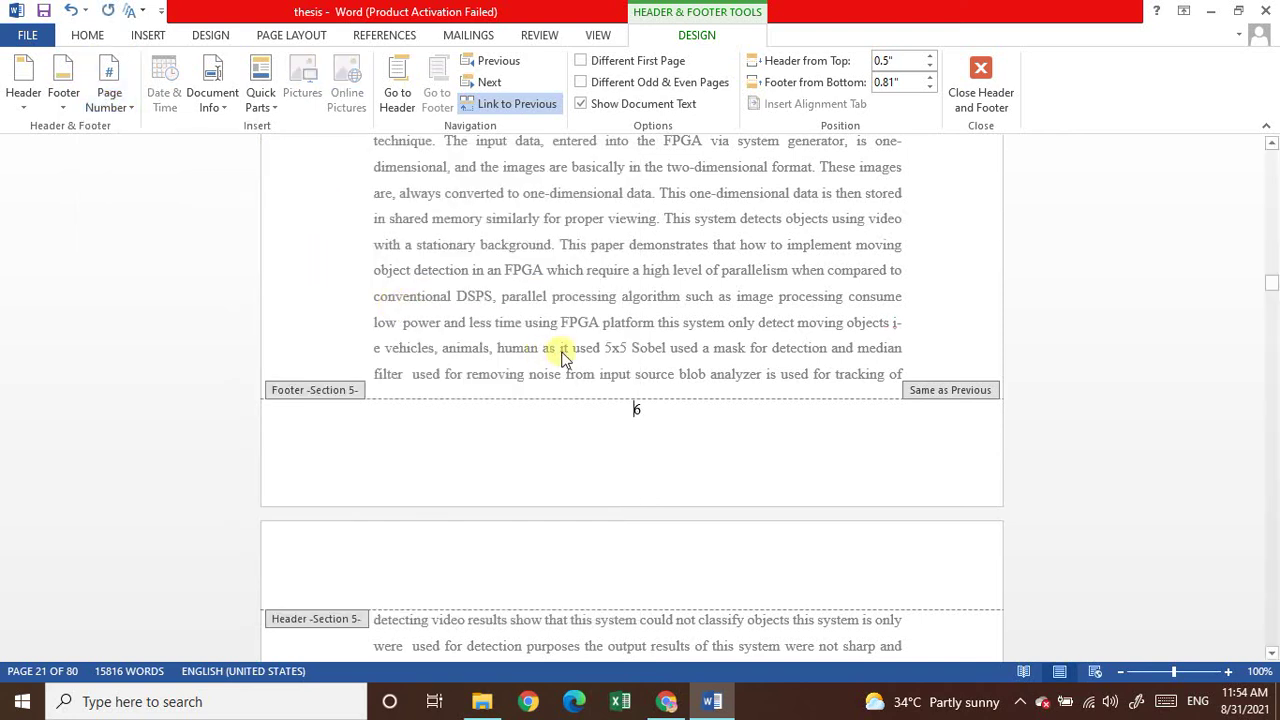
double_click(600, 351)
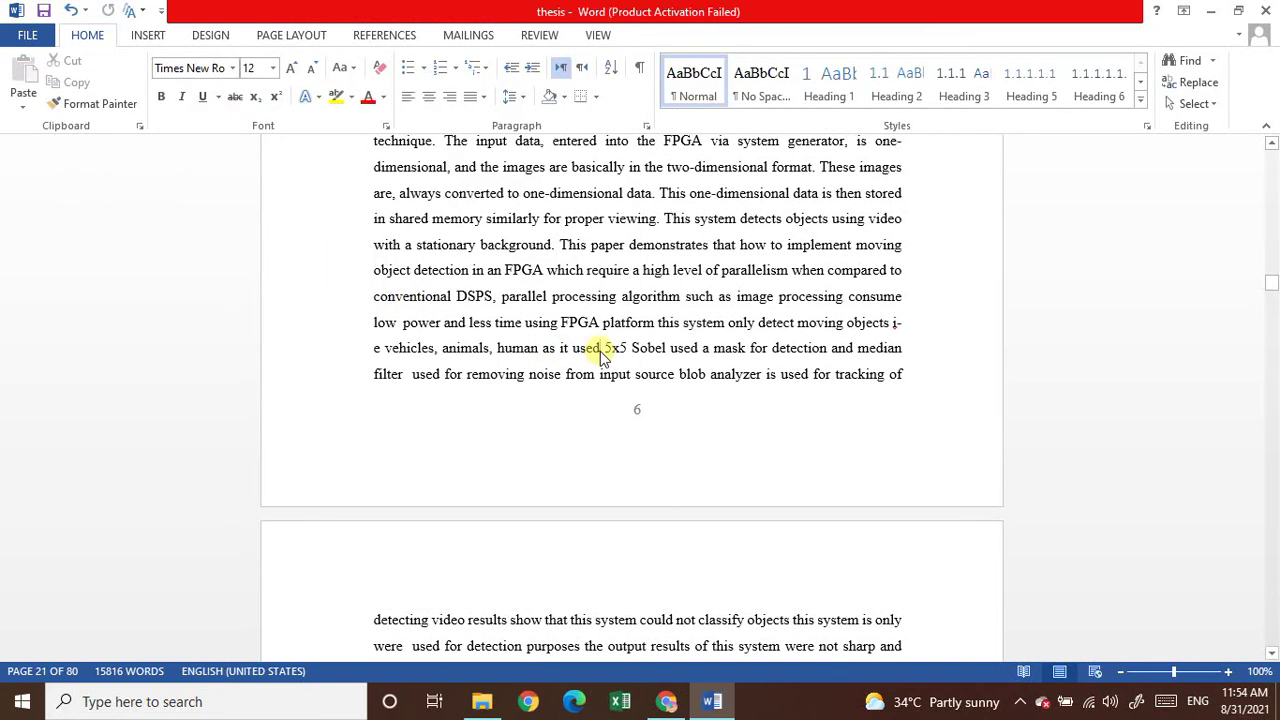
Step: Unlink the Section 5 footer on the first Chapter 2 page from the previous section, and return to the body text
double_click(652, 585)
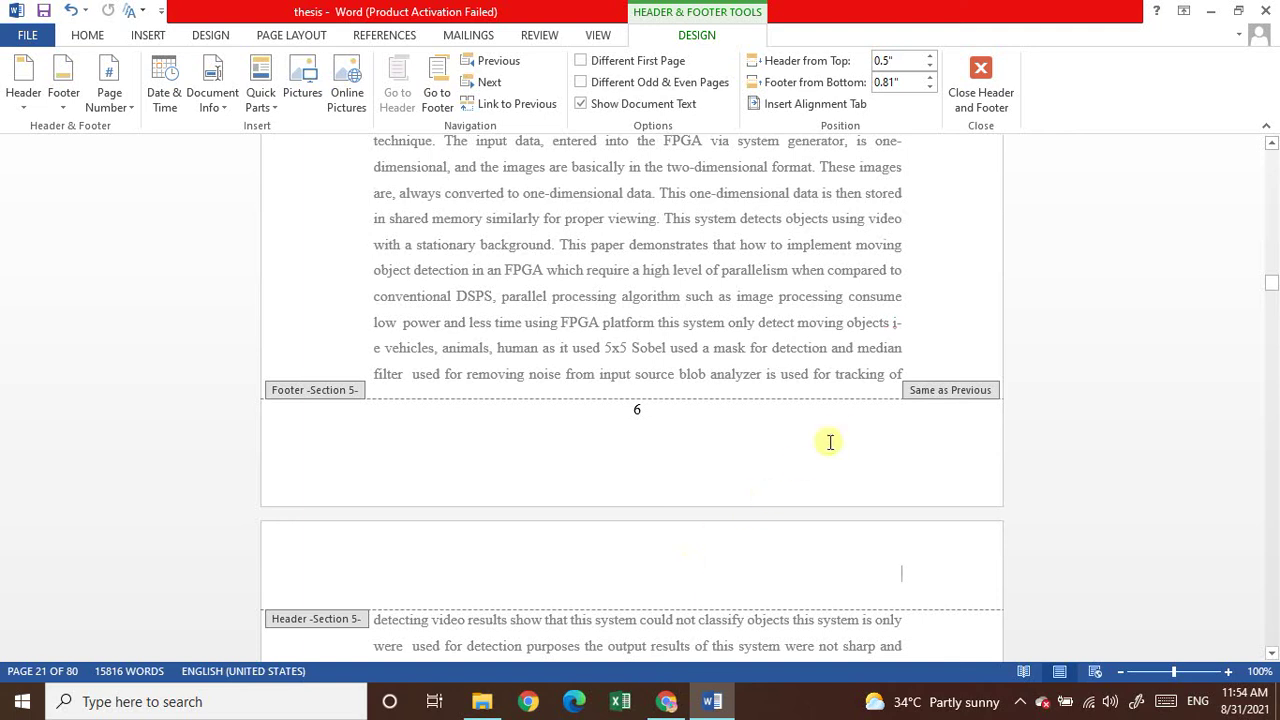
double_click(906, 372)
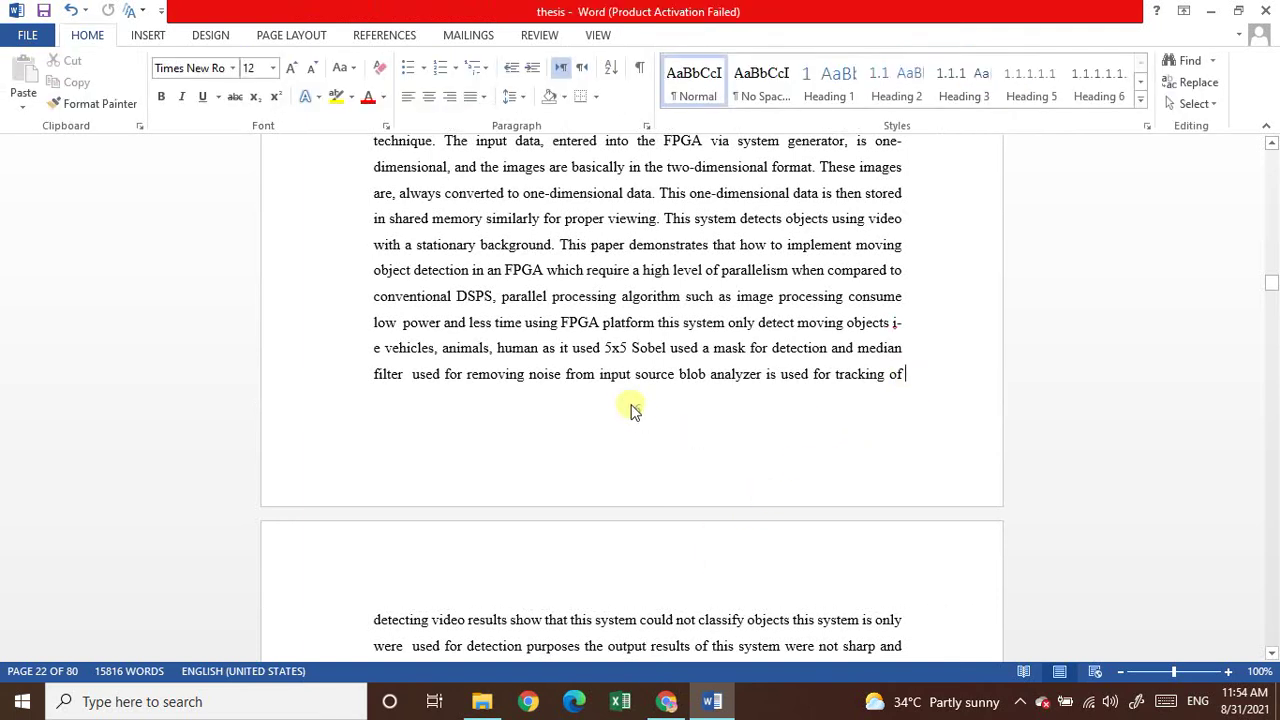
double_click(631, 409)
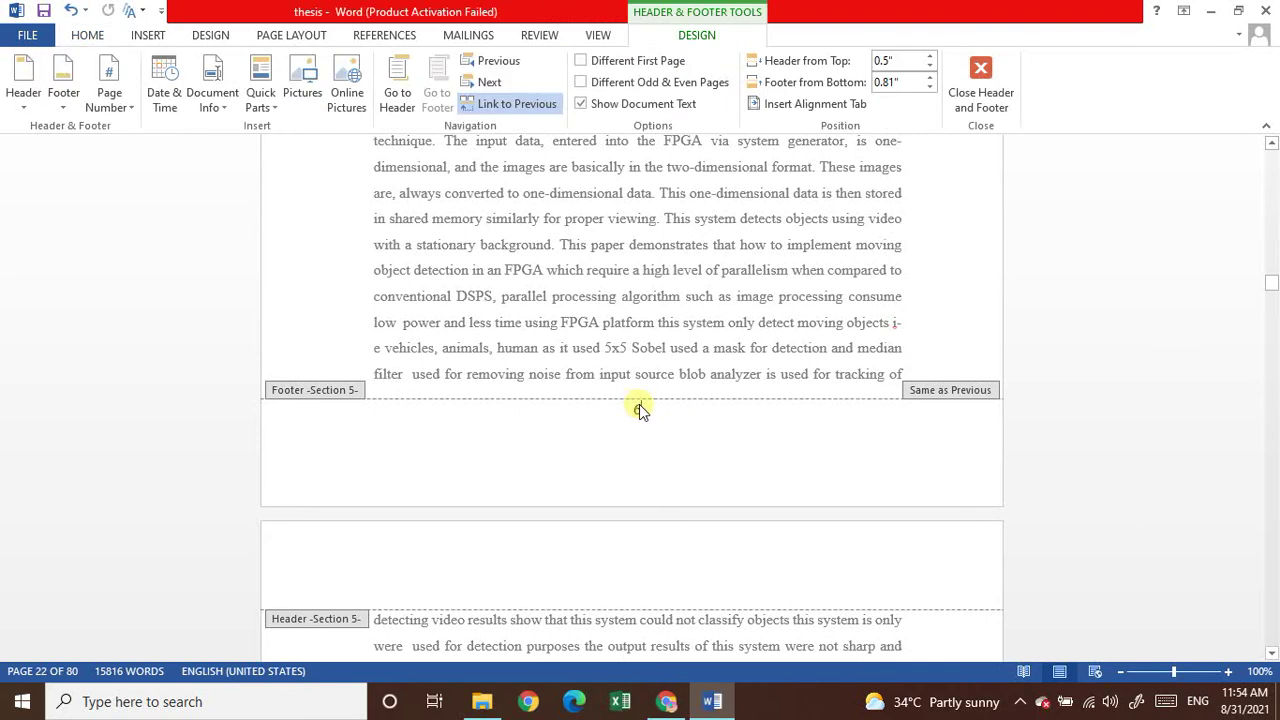
text(6)
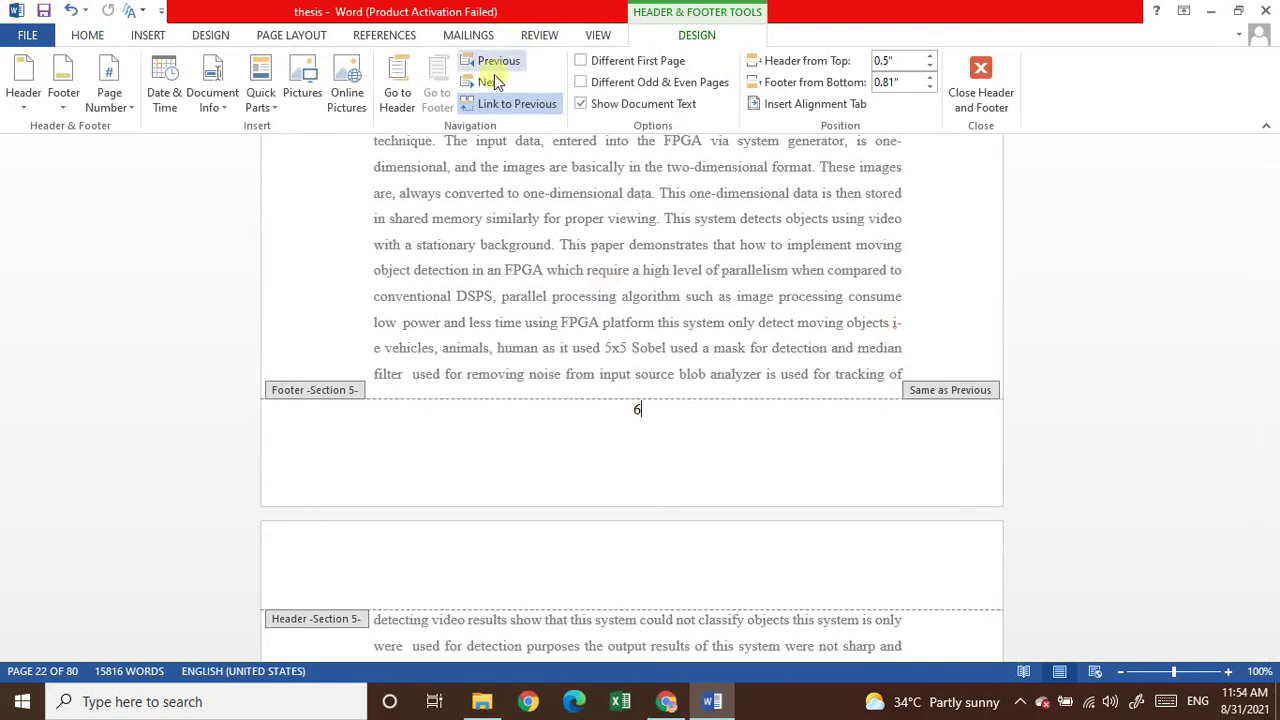
click(470, 105)
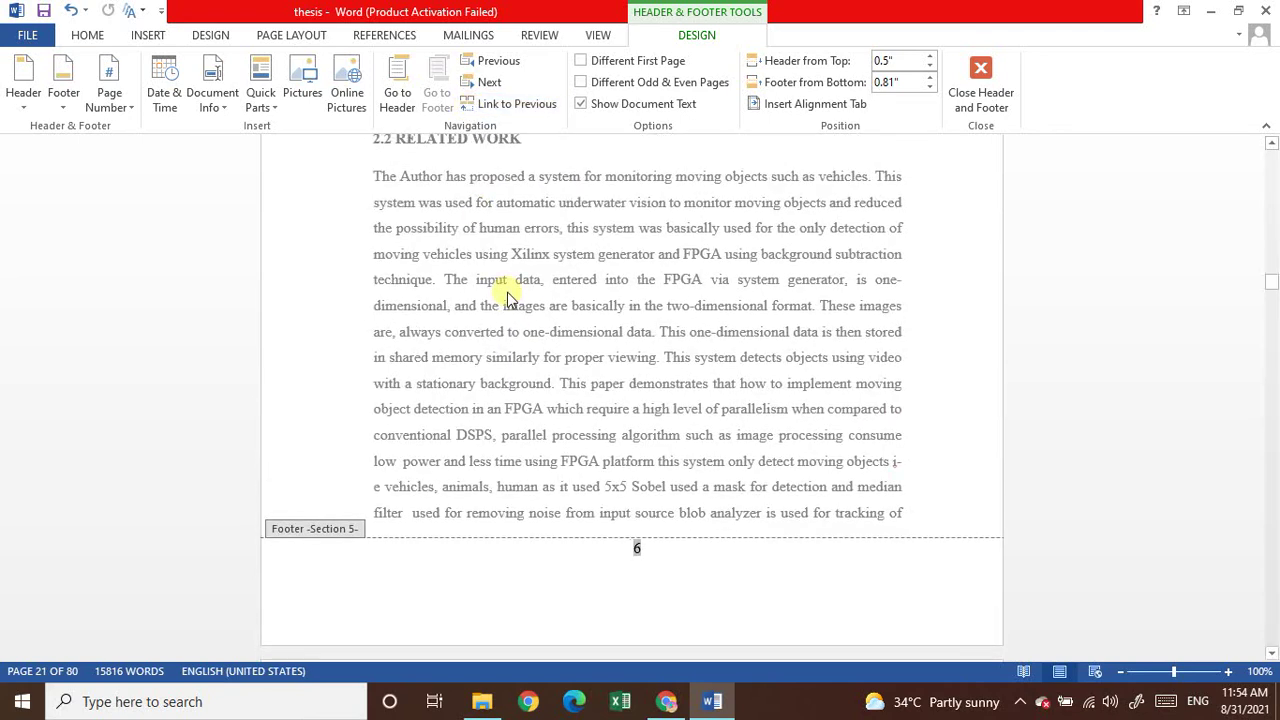
double_click(585, 388)
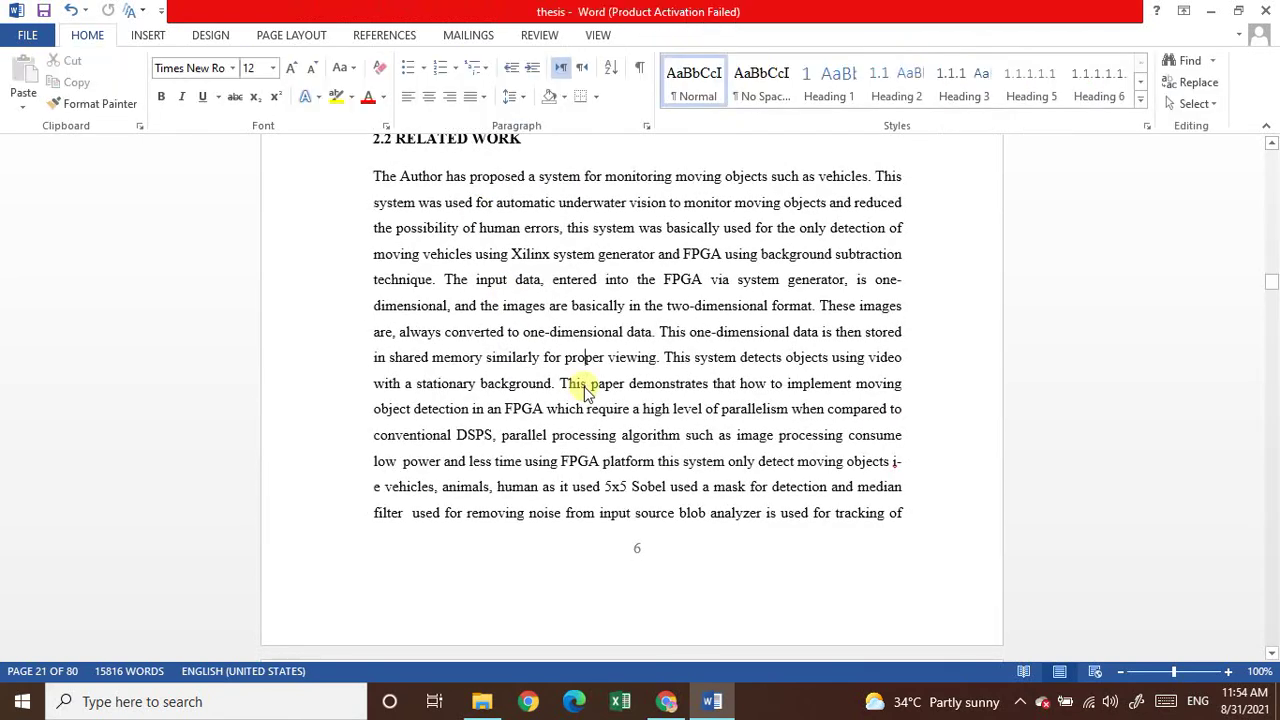
Step: Delete the centered page number from the Section 4 footer in Chapter 1
scroll(585, 390, up, 15)
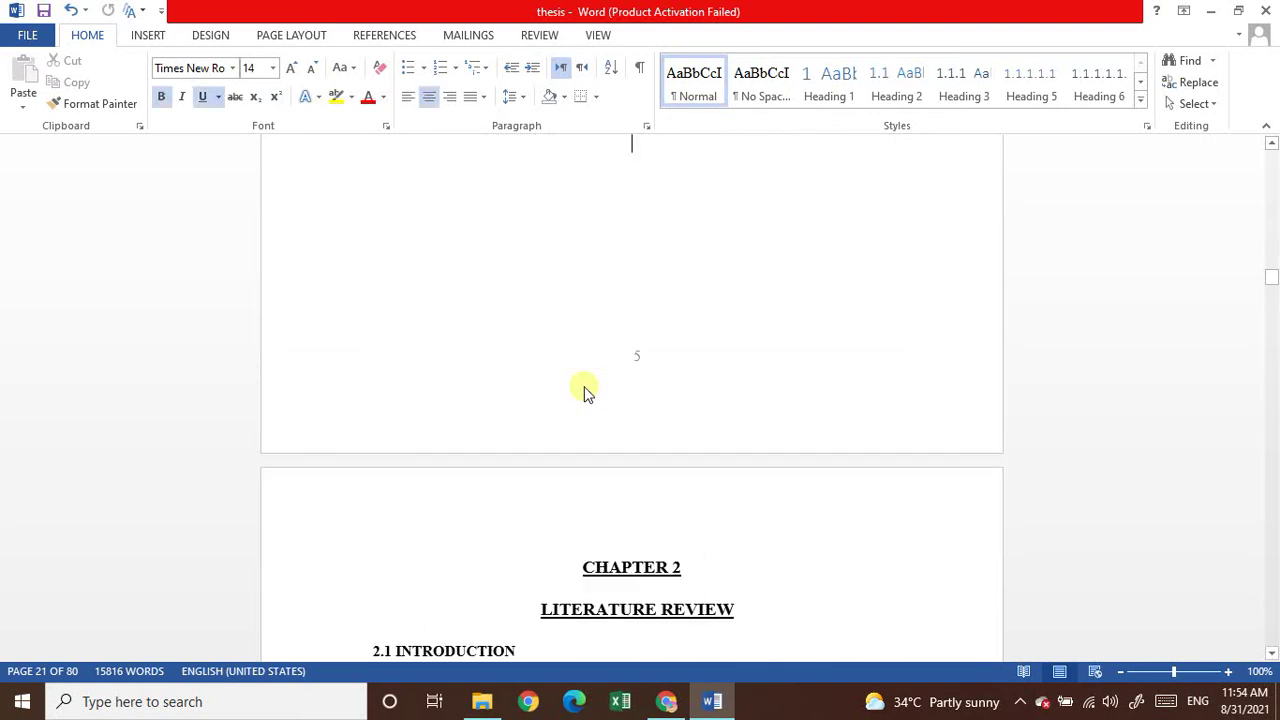
click(645, 364)
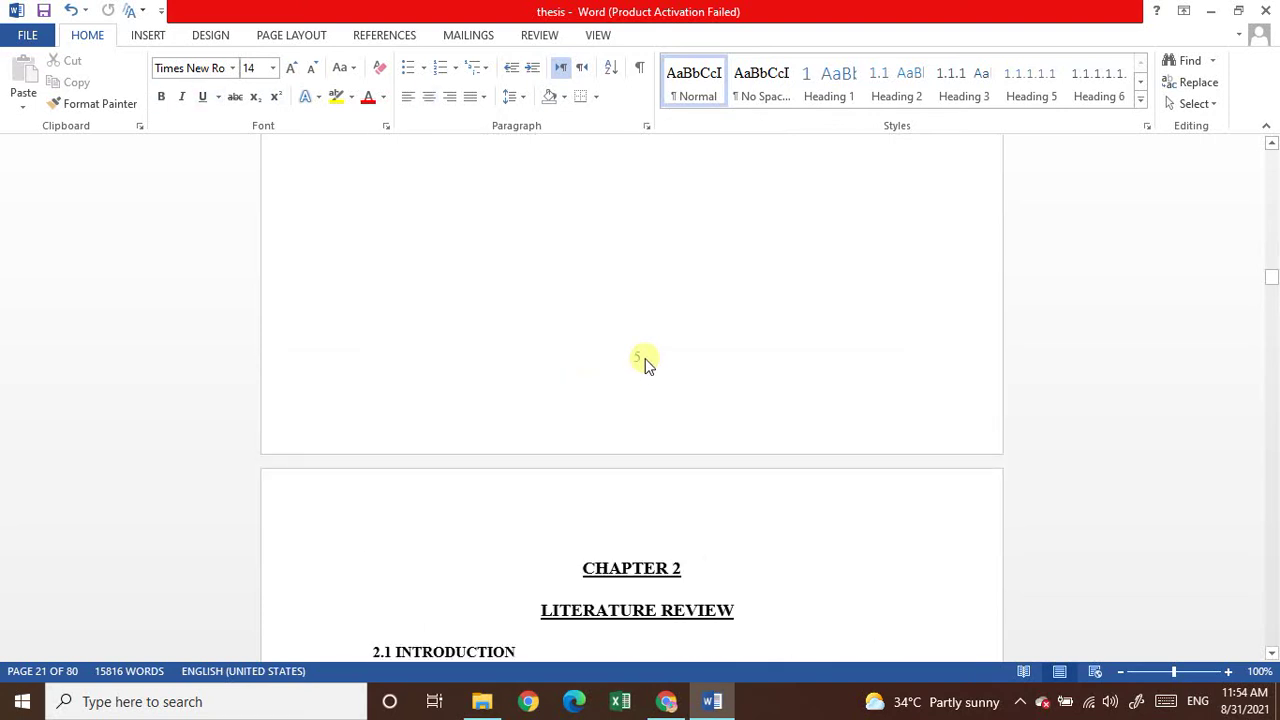
double_click(645, 358)
key(ctrl+e)
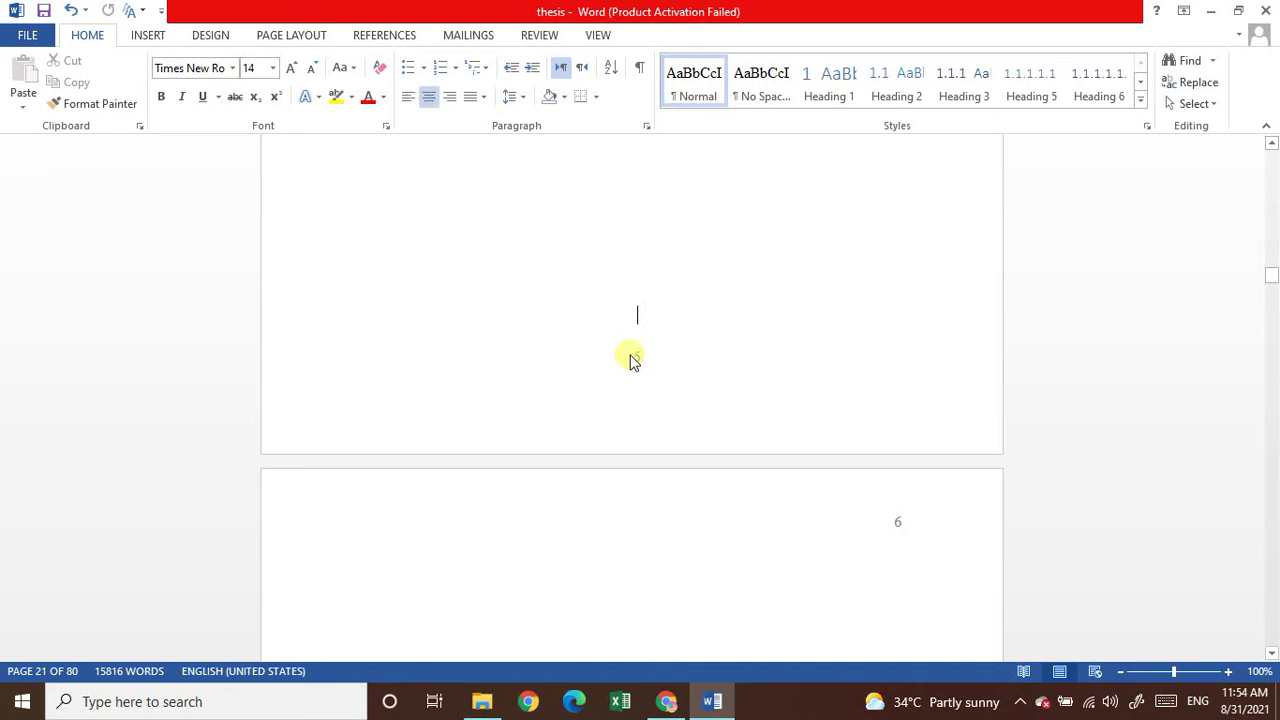
double_click(637, 362)
double_click(637, 358)
text(5)
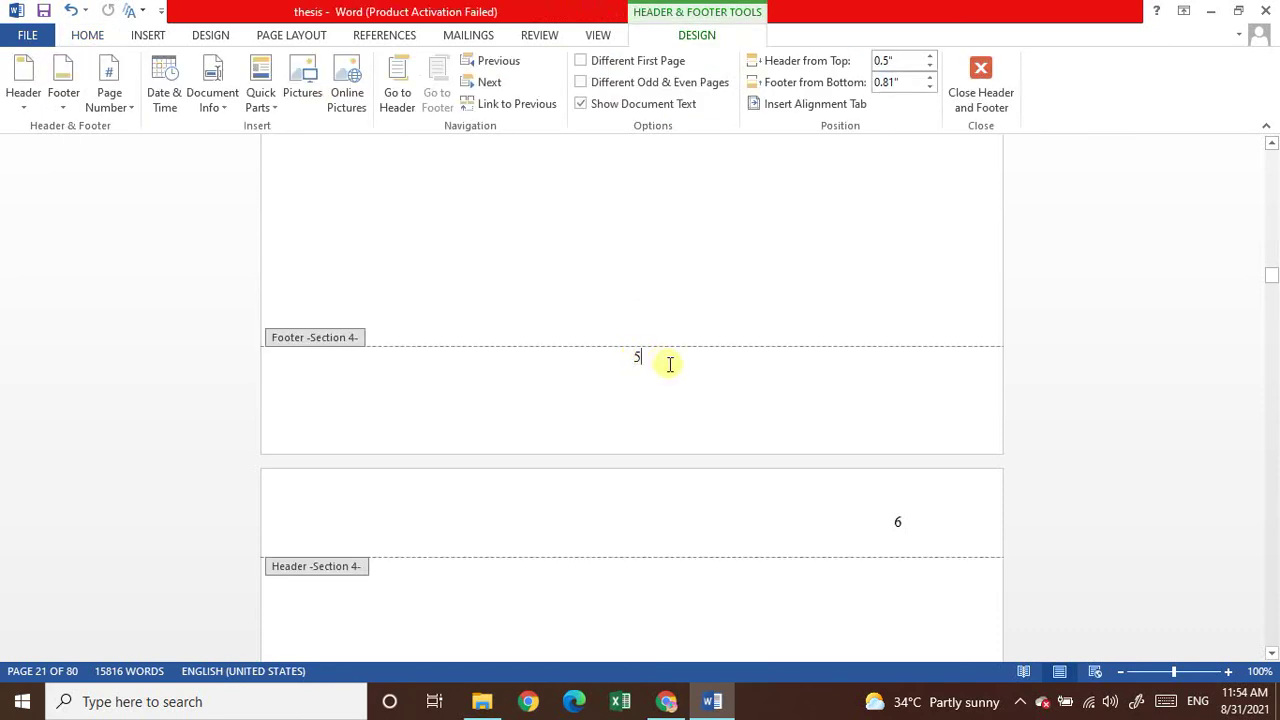
key(shift+Left)
key(BackSpace)
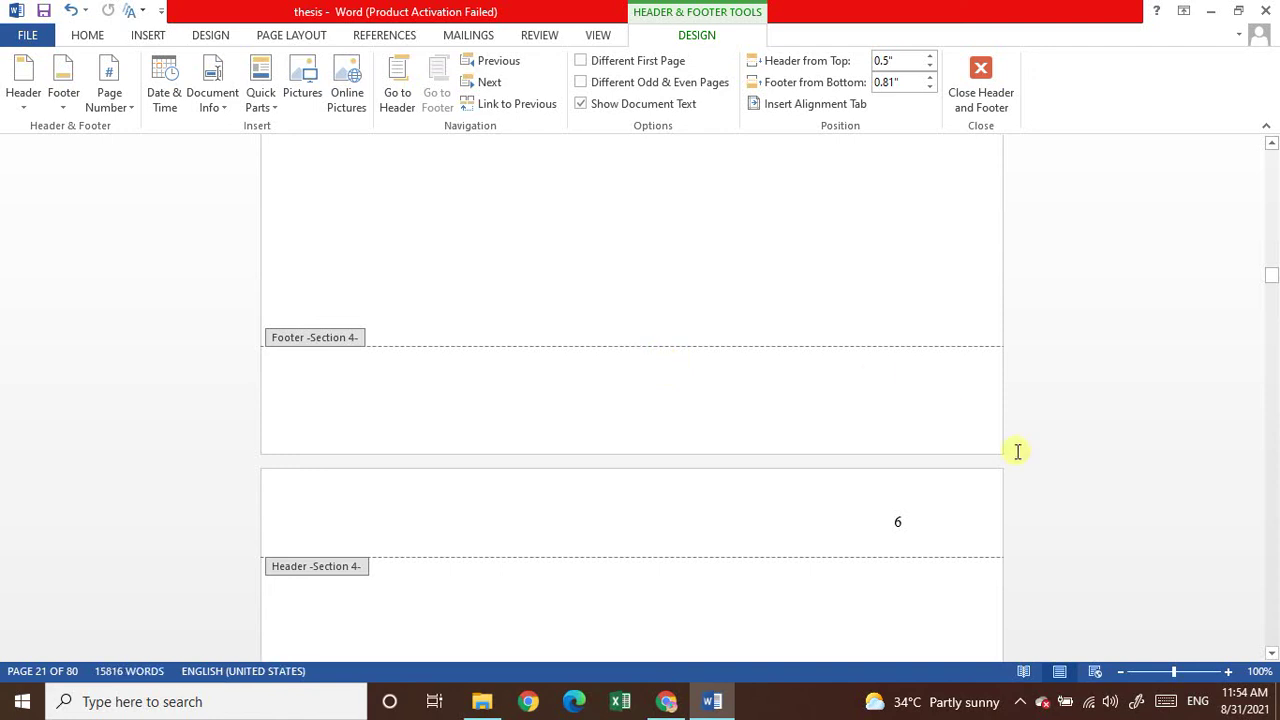
key(Return)
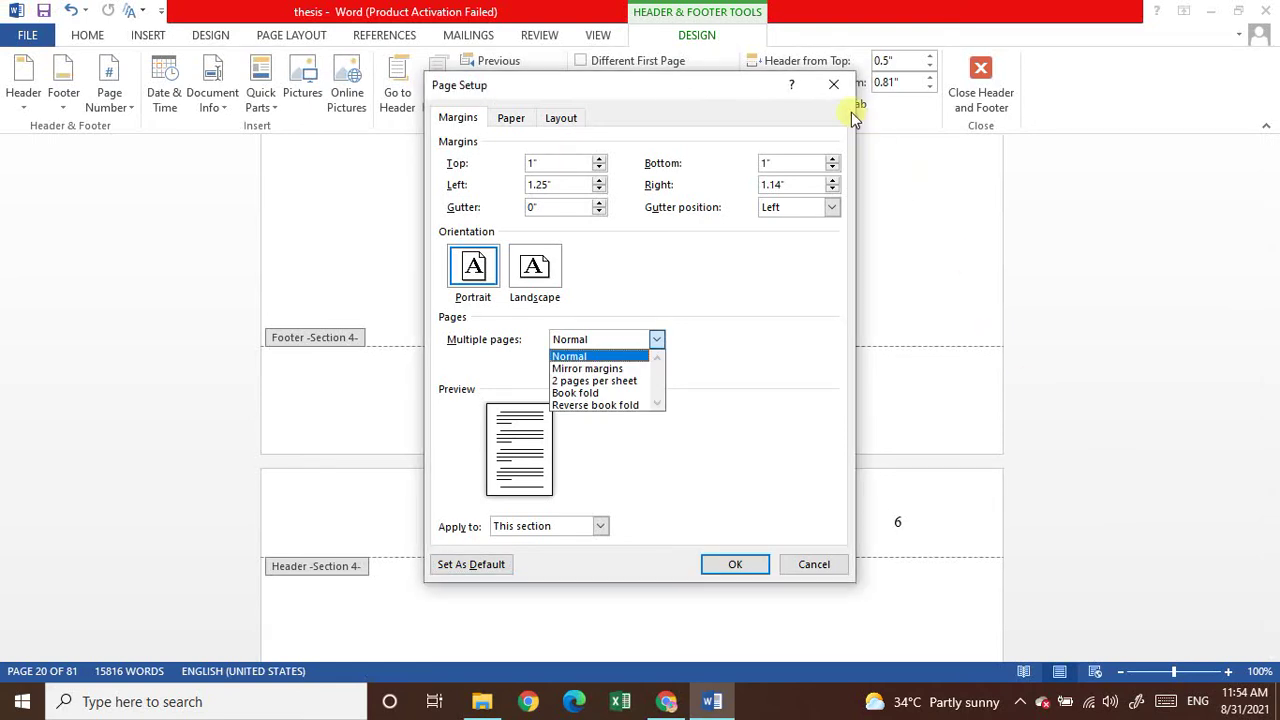
click(834, 88)
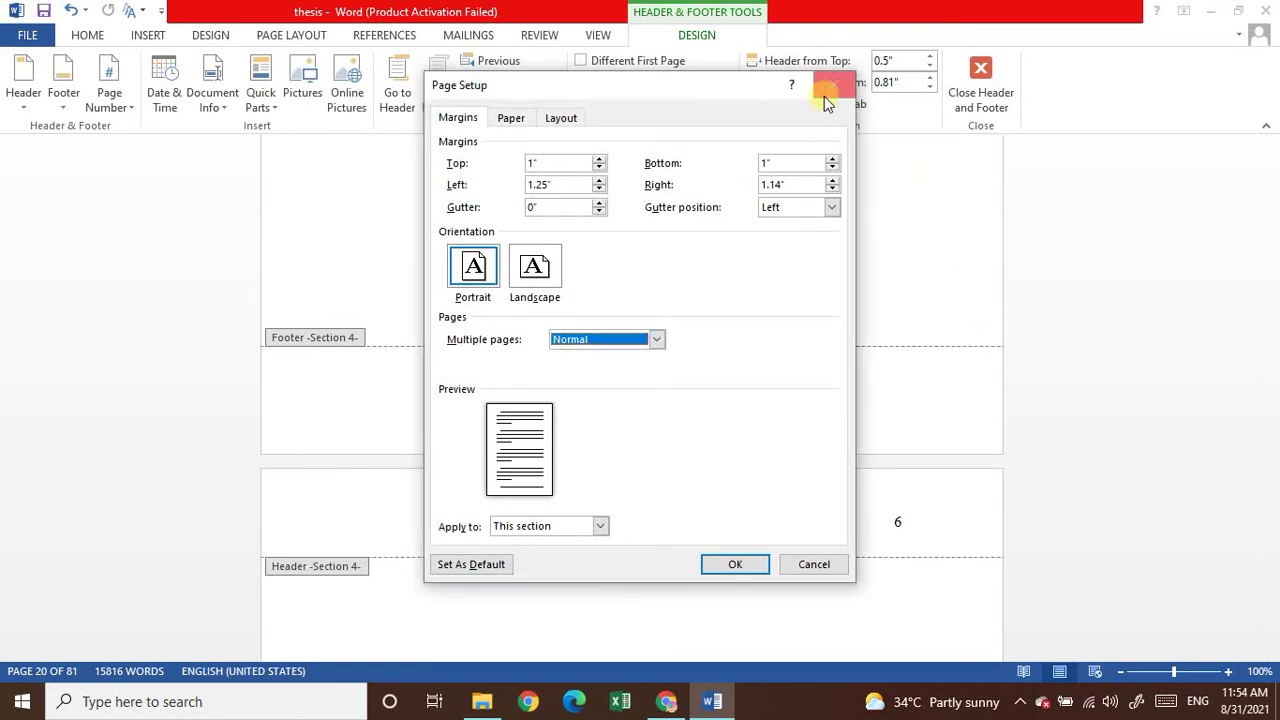
click(826, 100)
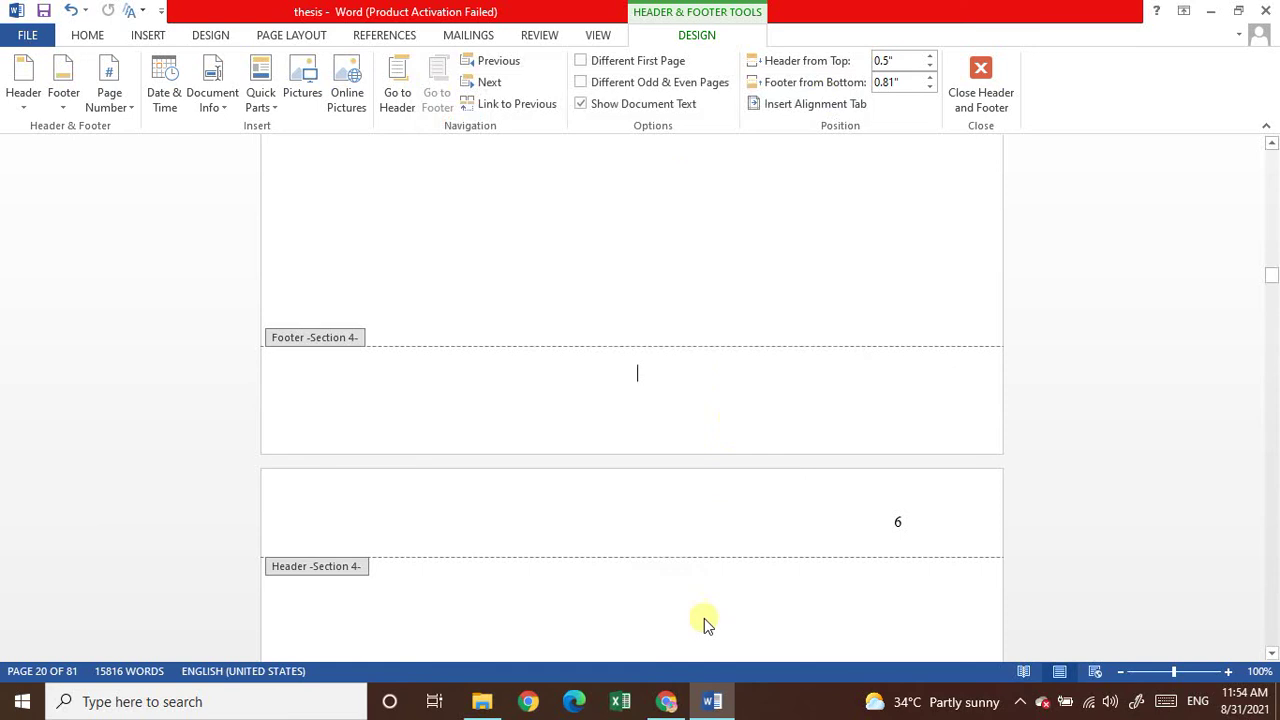
double_click(704, 618)
Step: Insert a next-page section break after "tracking of" at the end of the first Chapter 2 page
scroll(1050, 620, up, 3)
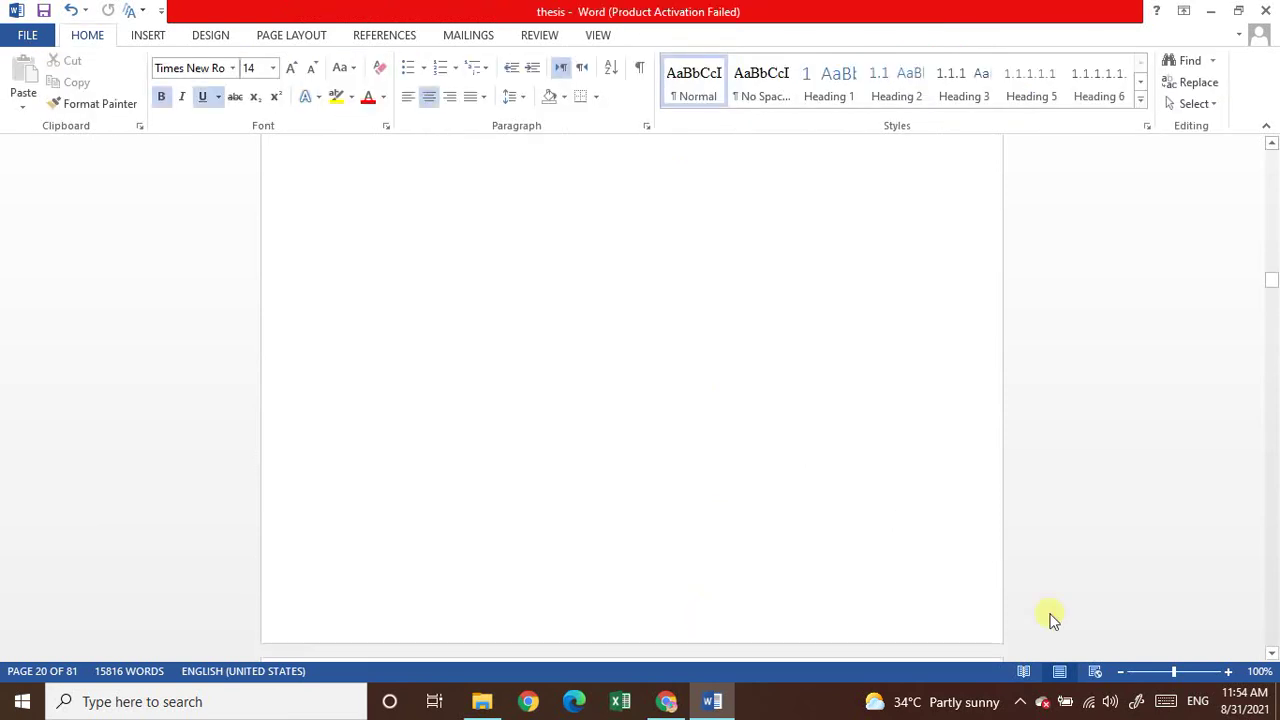
scroll(1050, 620, down, 15)
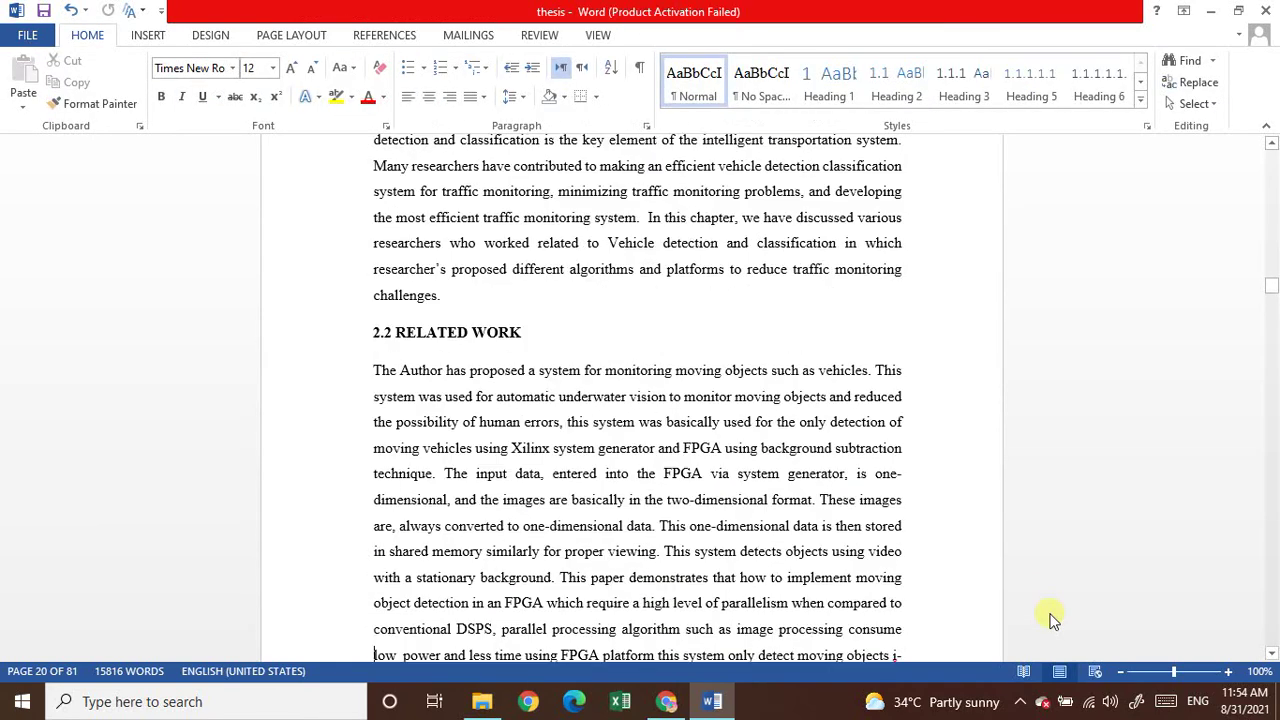
scroll(1050, 620, down, 7)
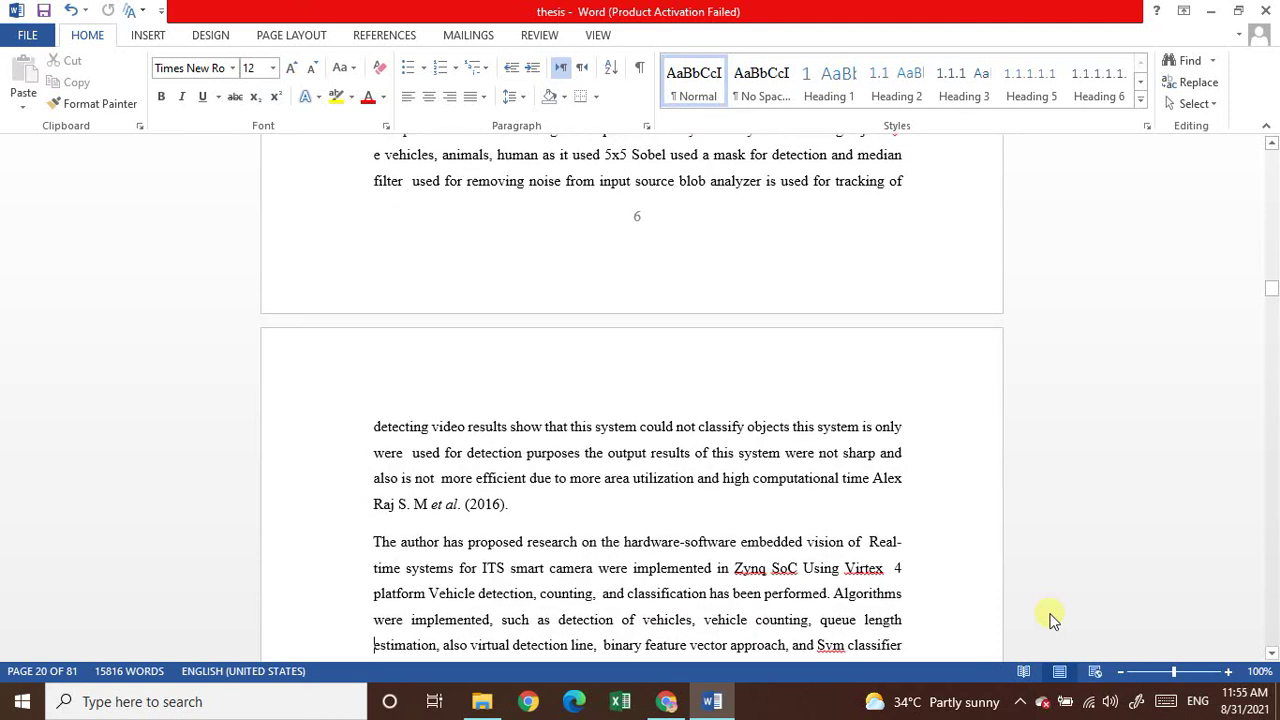
scroll(1050, 620, down, 1)
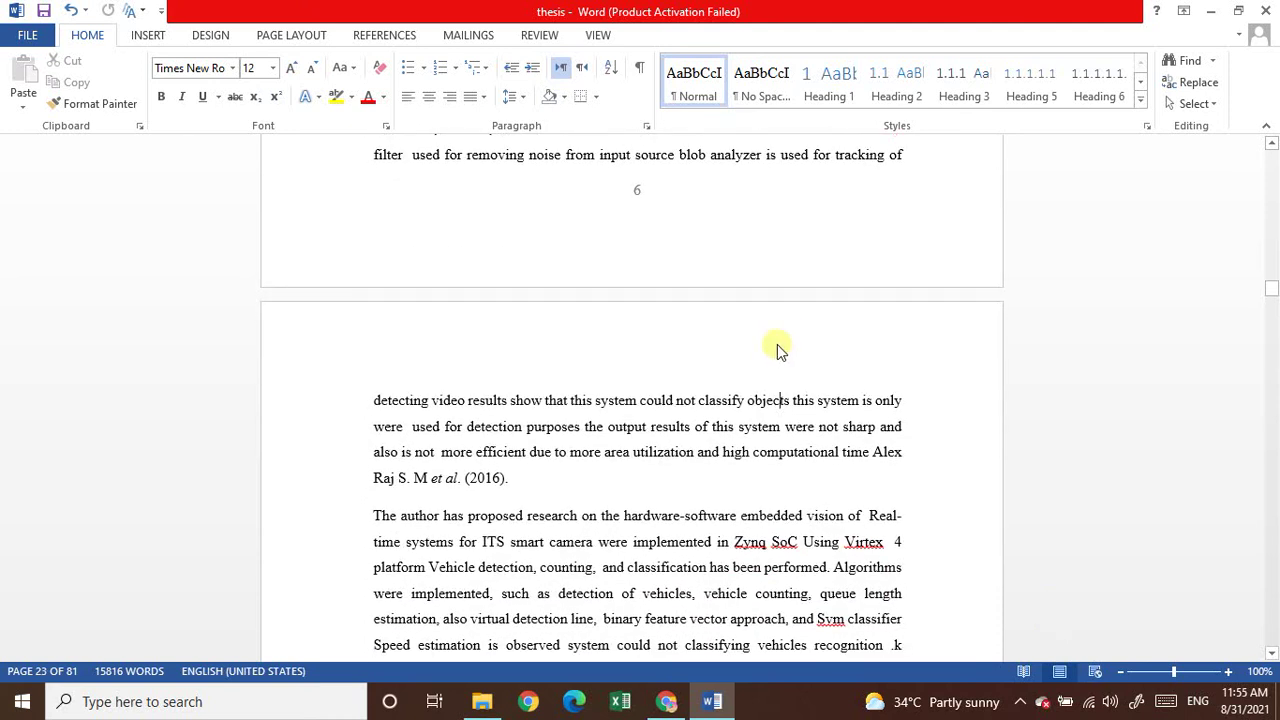
click(928, 158)
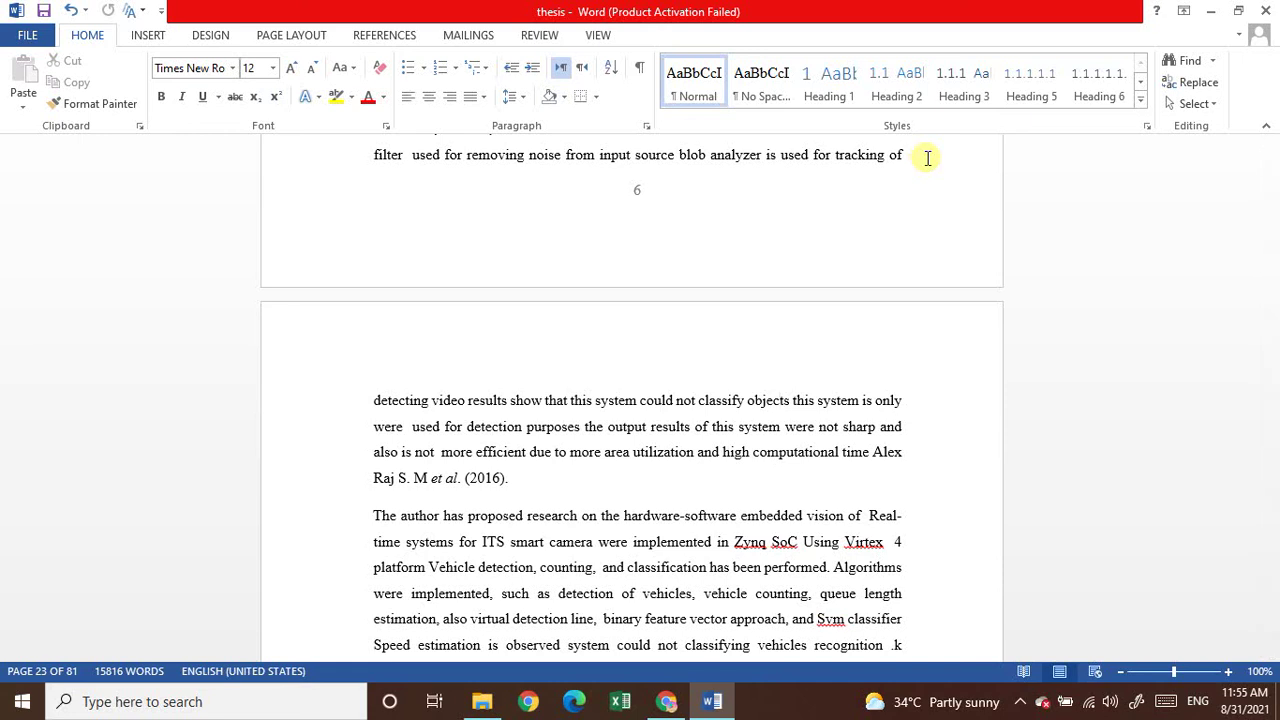
key(Return)
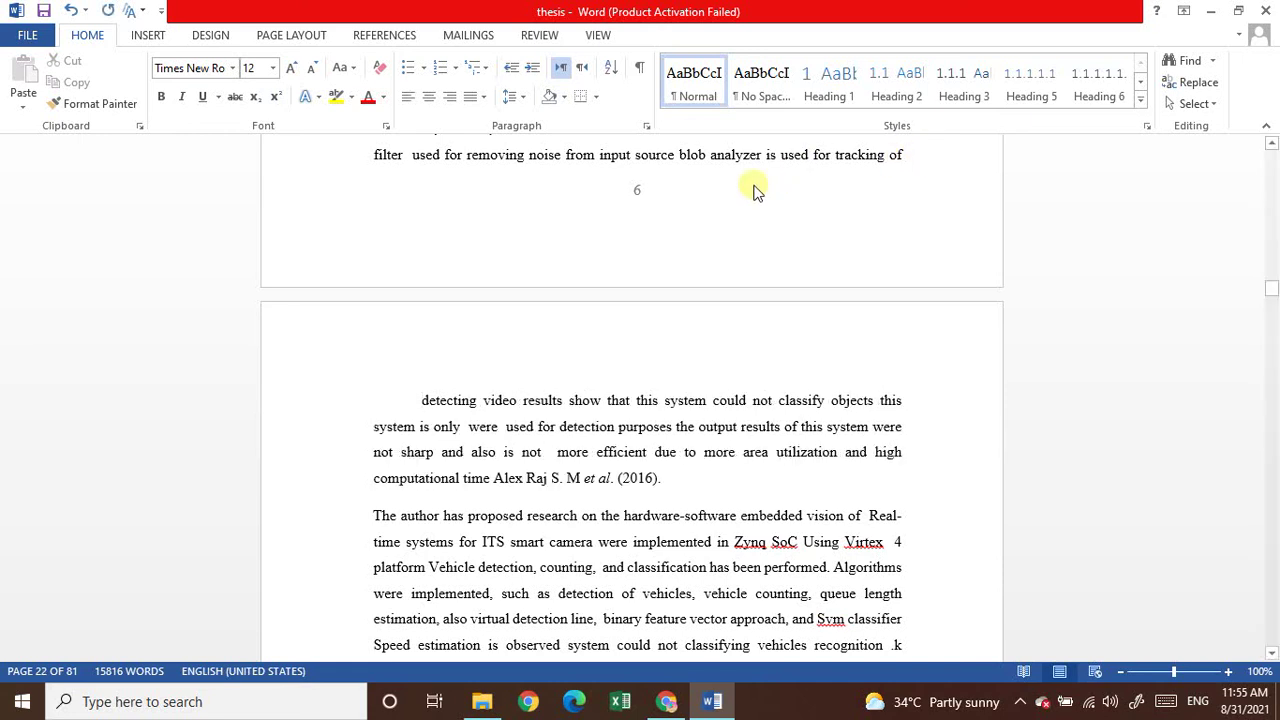
click(755, 190)
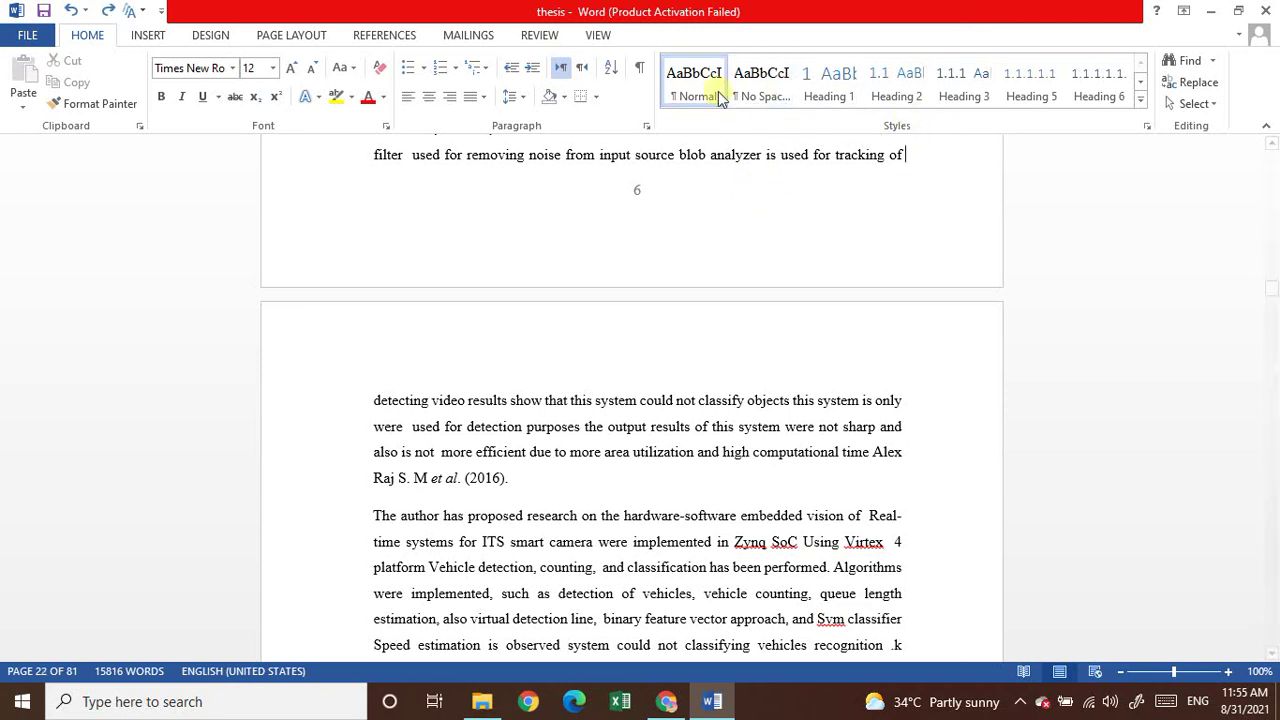
click(301, 40)
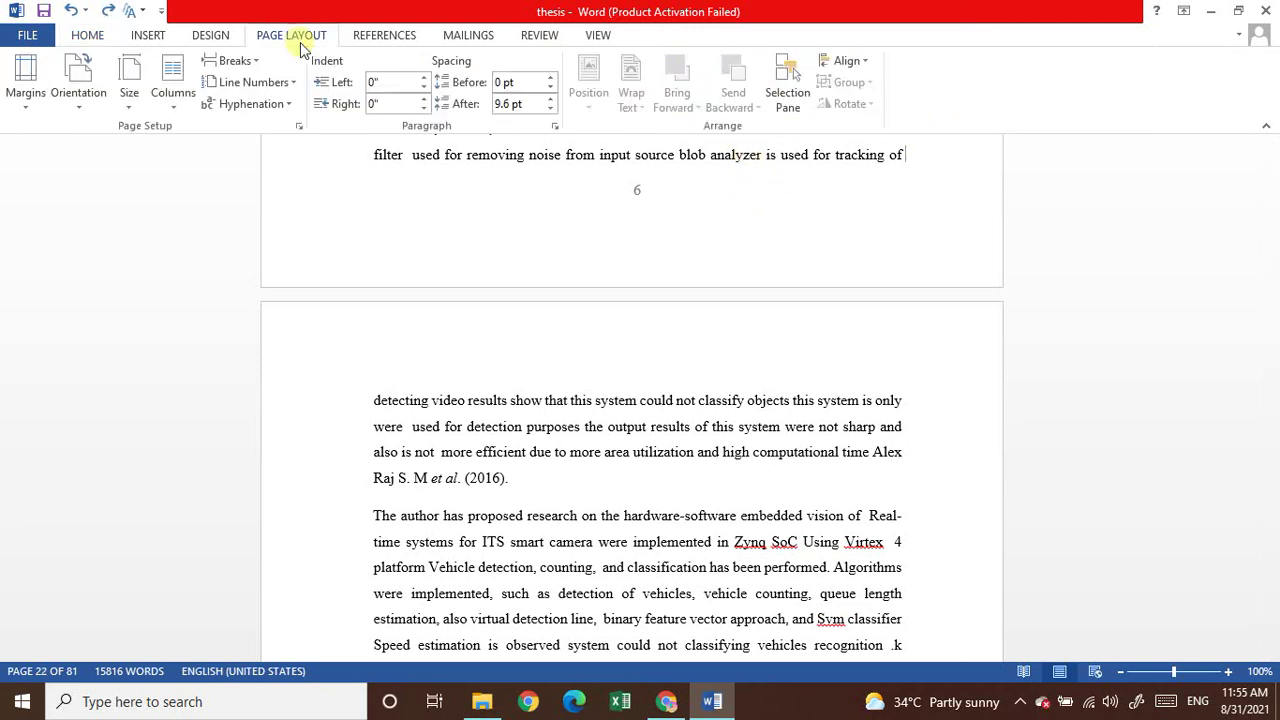
click(248, 62)
click(297, 315)
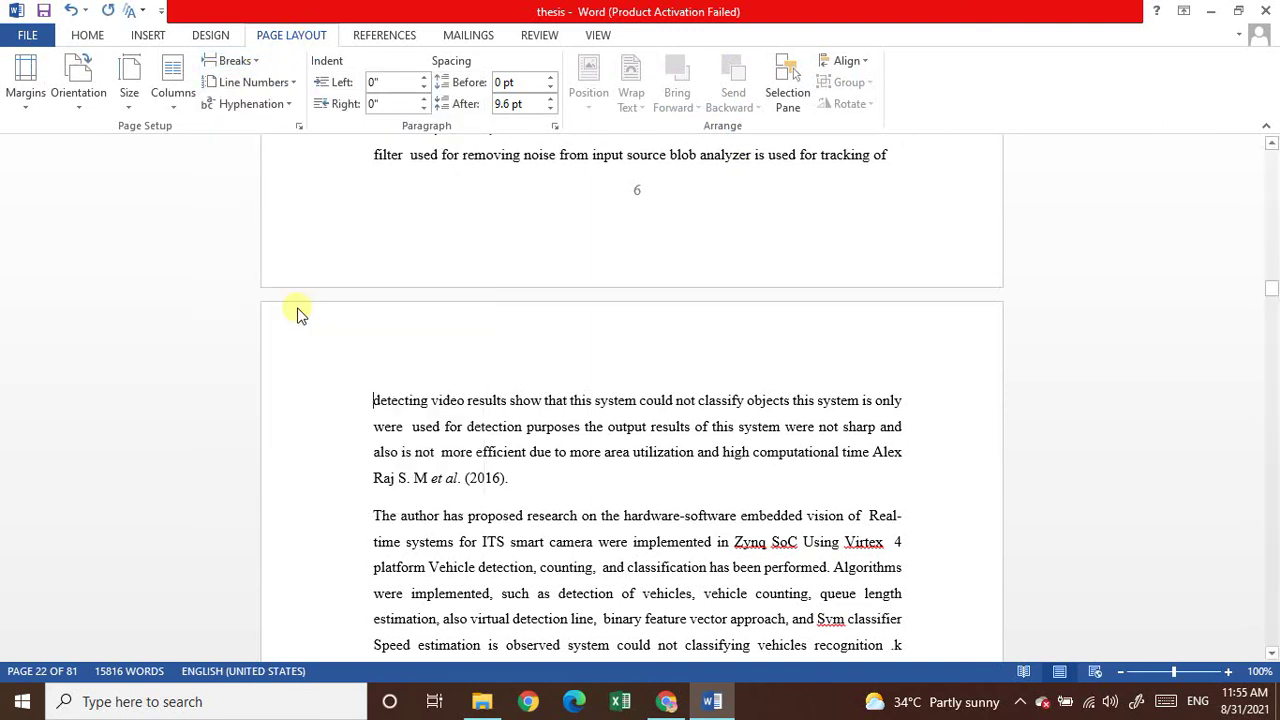
Step: Set the page numbering of Section 6, the second page of Chapter 2 onward, to start at 7
double_click(506, 264)
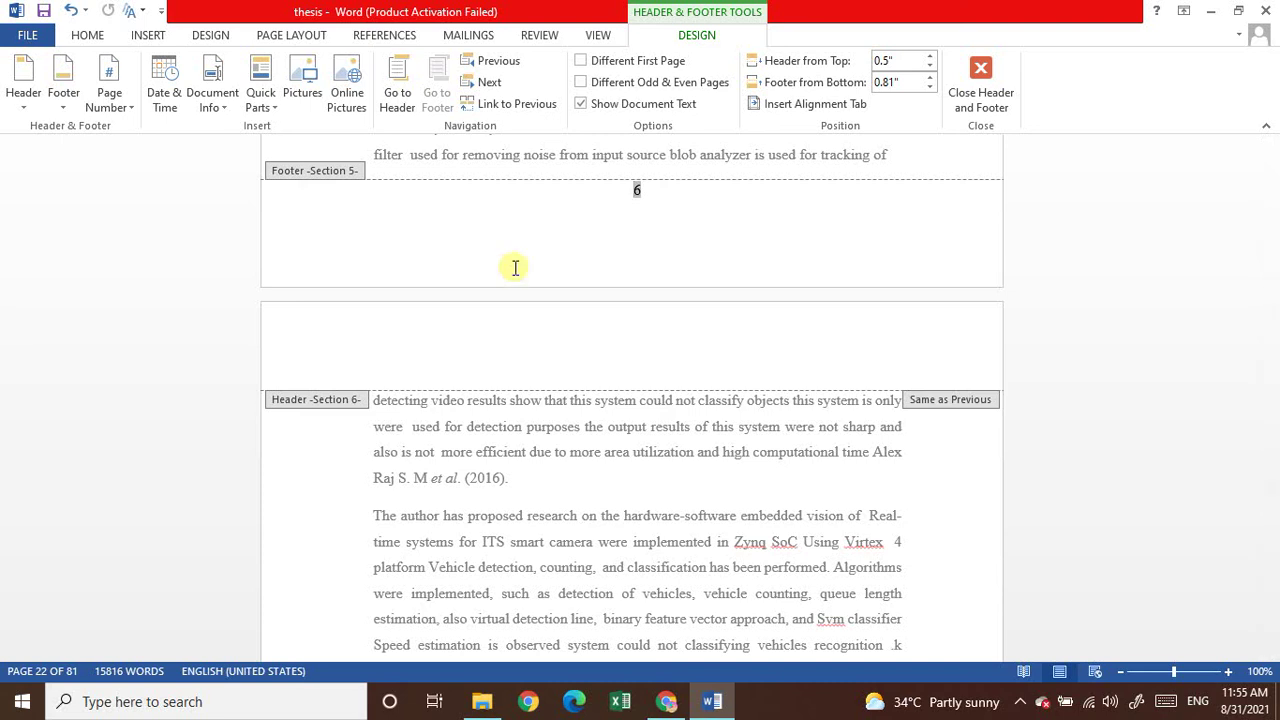
click(613, 343)
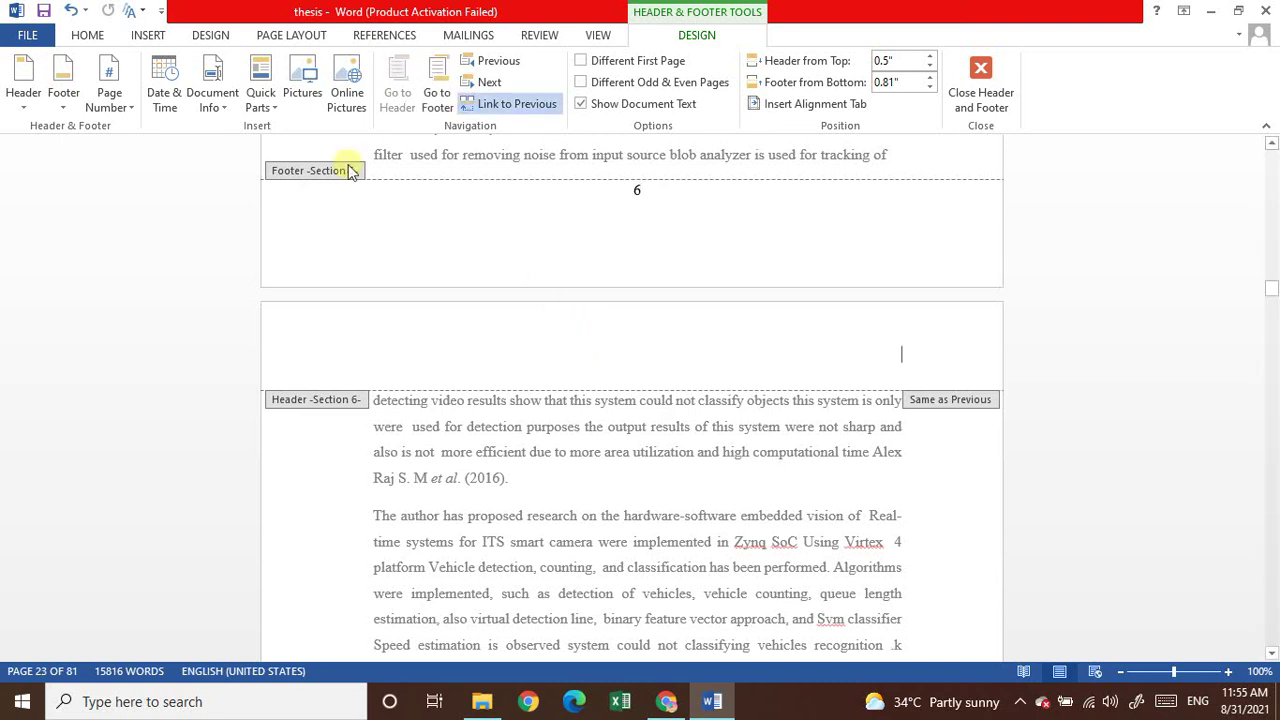
click(112, 112)
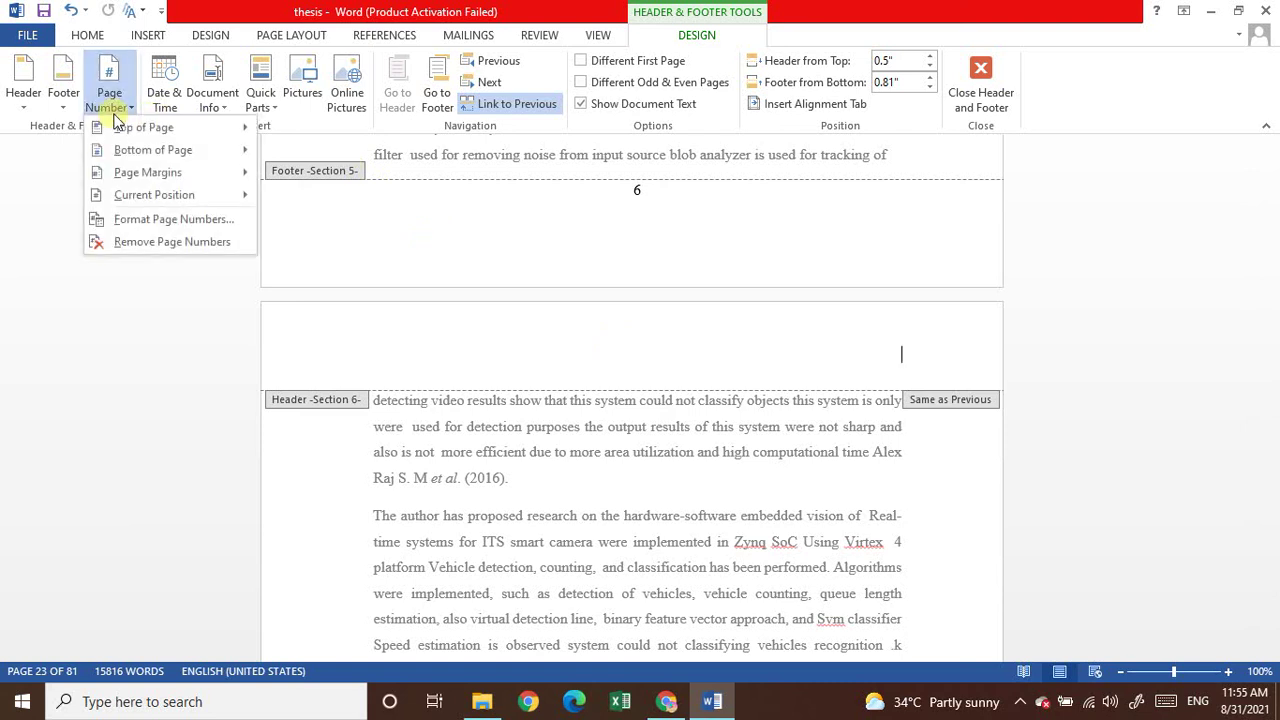
click(143, 218)
click(614, 402)
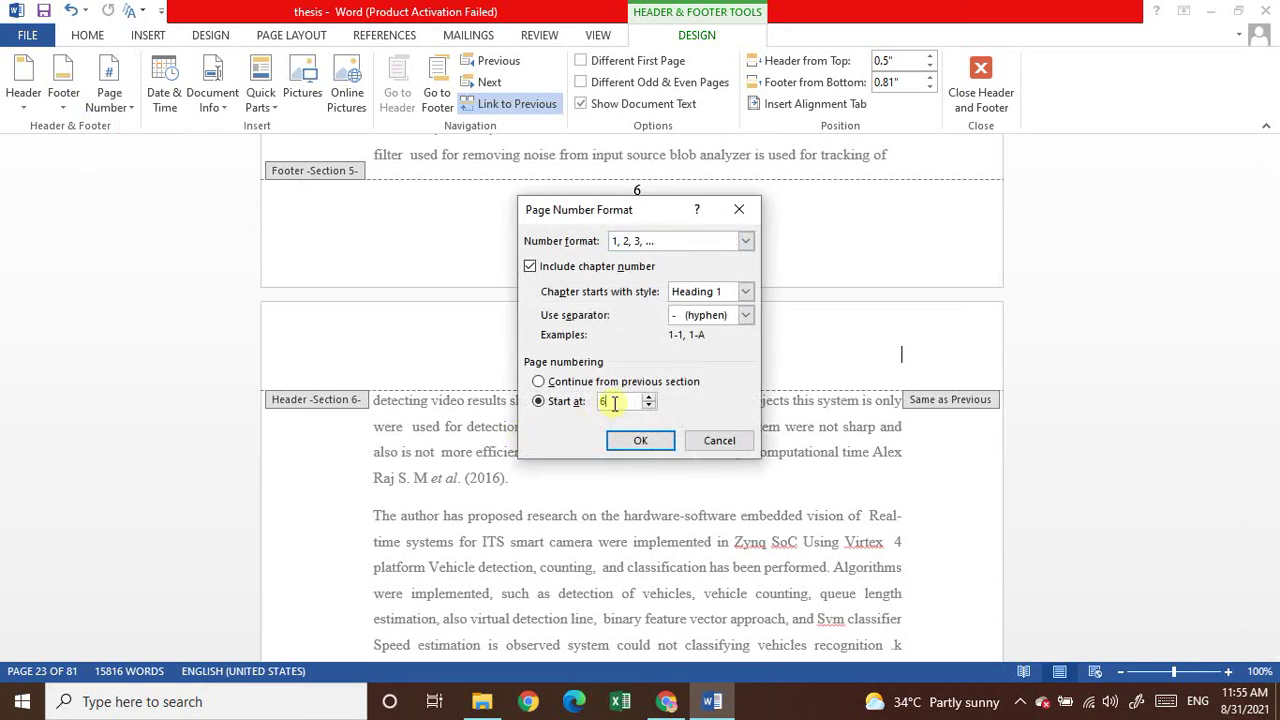
key(BackSpace)
text(7)
click(640, 441)
Step: Insert a right-aligned Plain Number 3 page number at the top of the Section 6 pages, and return to the body text
scroll(640, 449, down, 3)
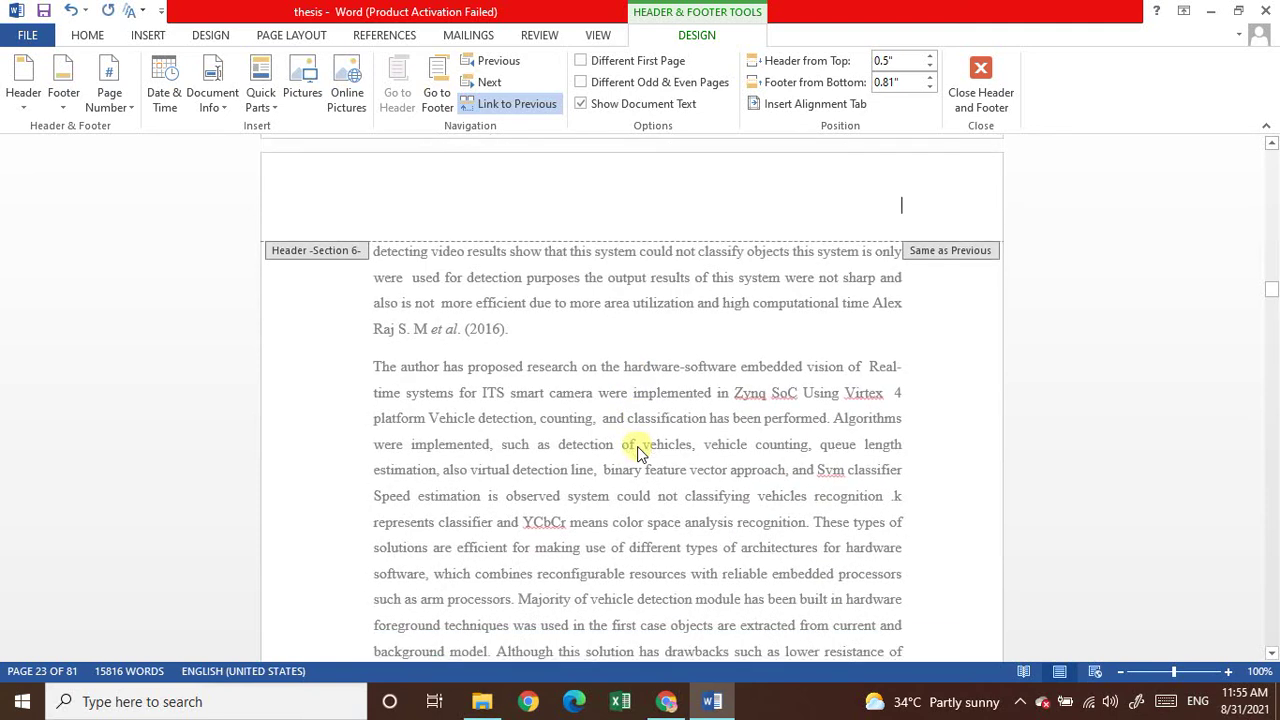
click(123, 102)
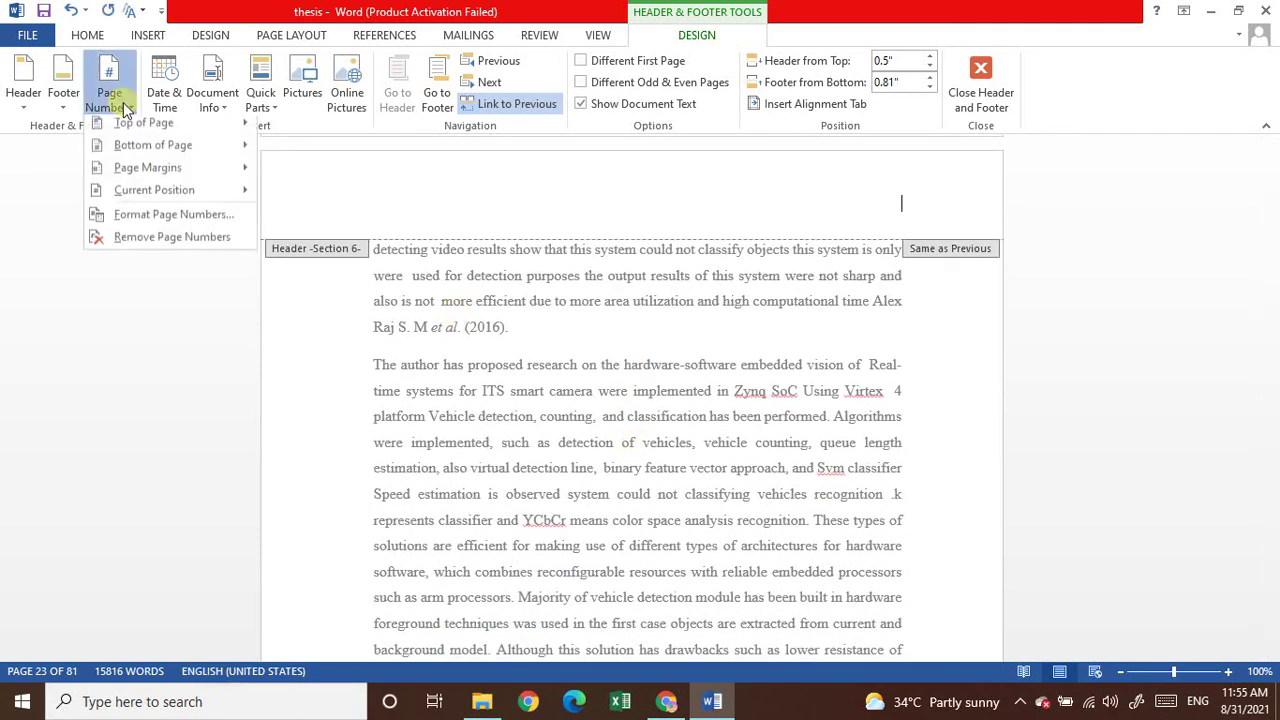
mouse_move(177, 149)
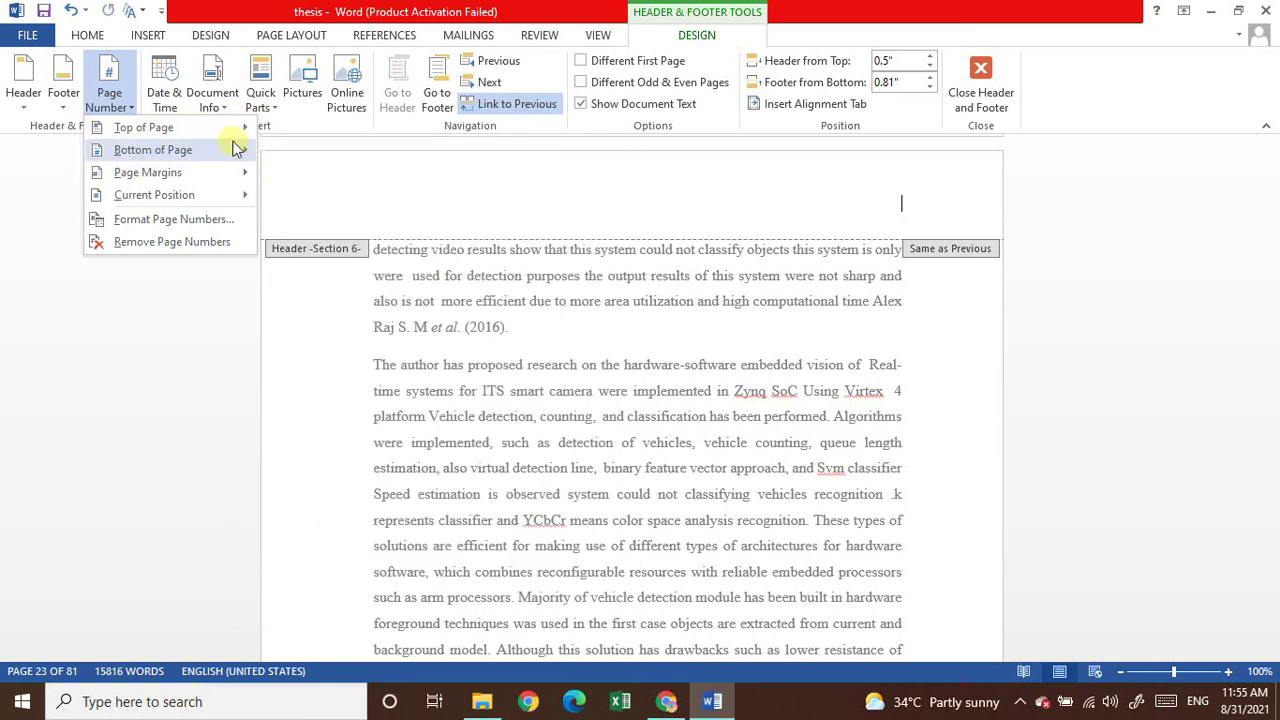
mouse_move(234, 134)
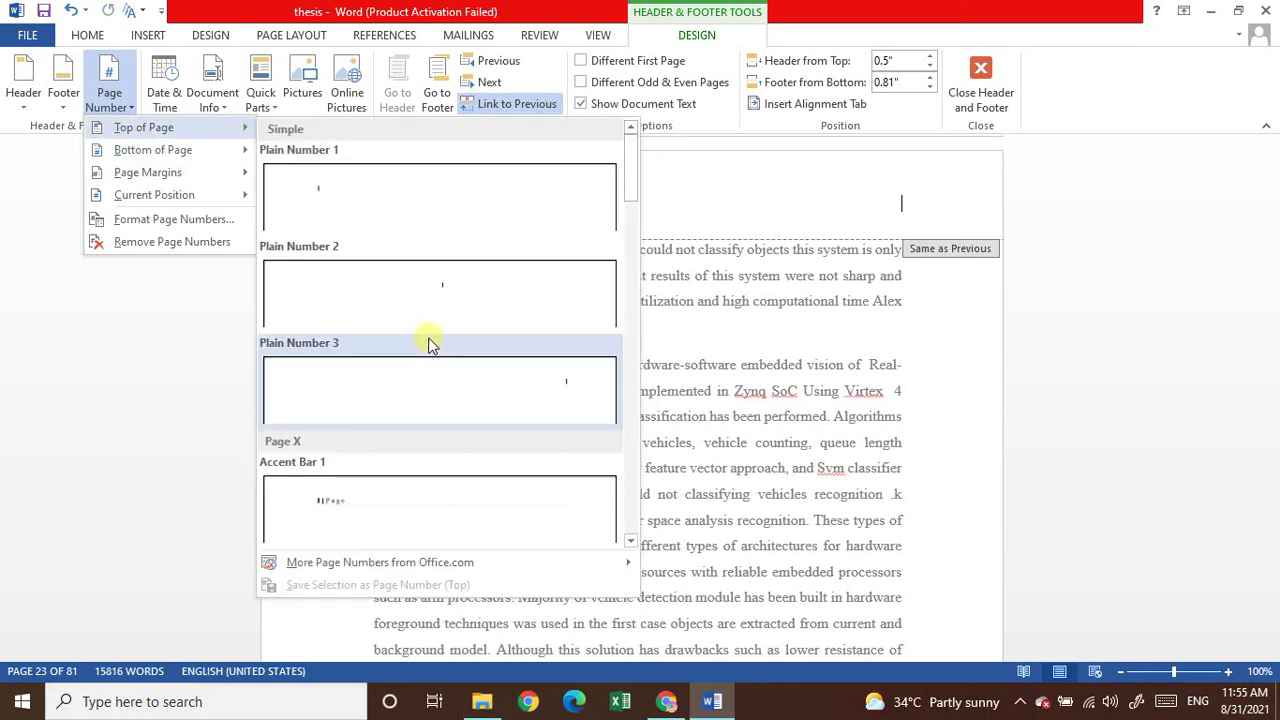
click(502, 389)
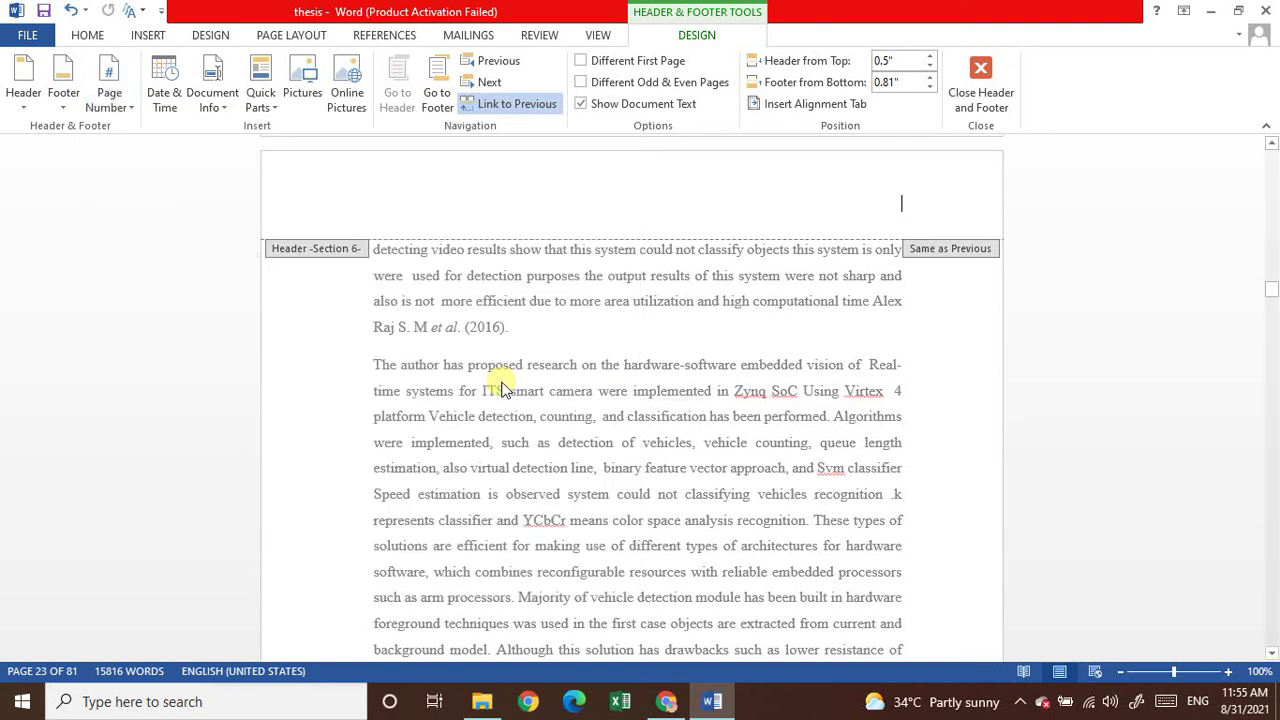
double_click(658, 430)
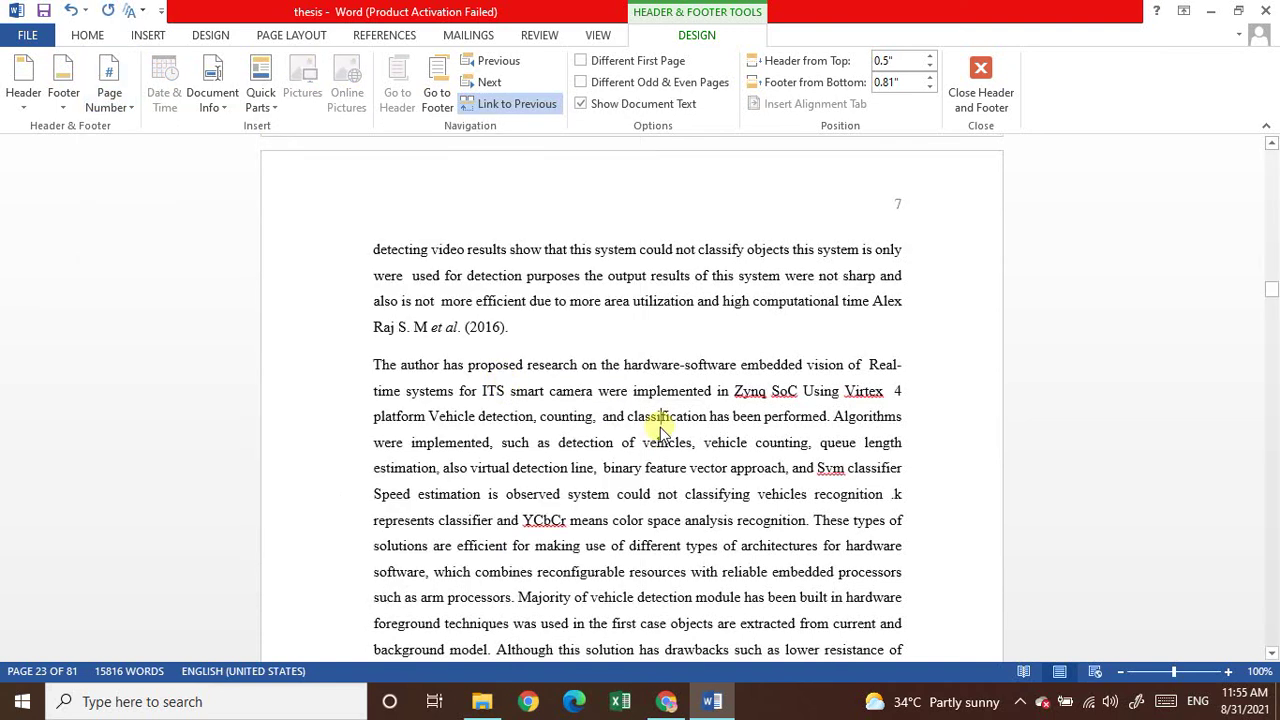
Step: Unlink the Section 6 footer in Chapter 2 from the previous section
scroll(660, 430, up, 5)
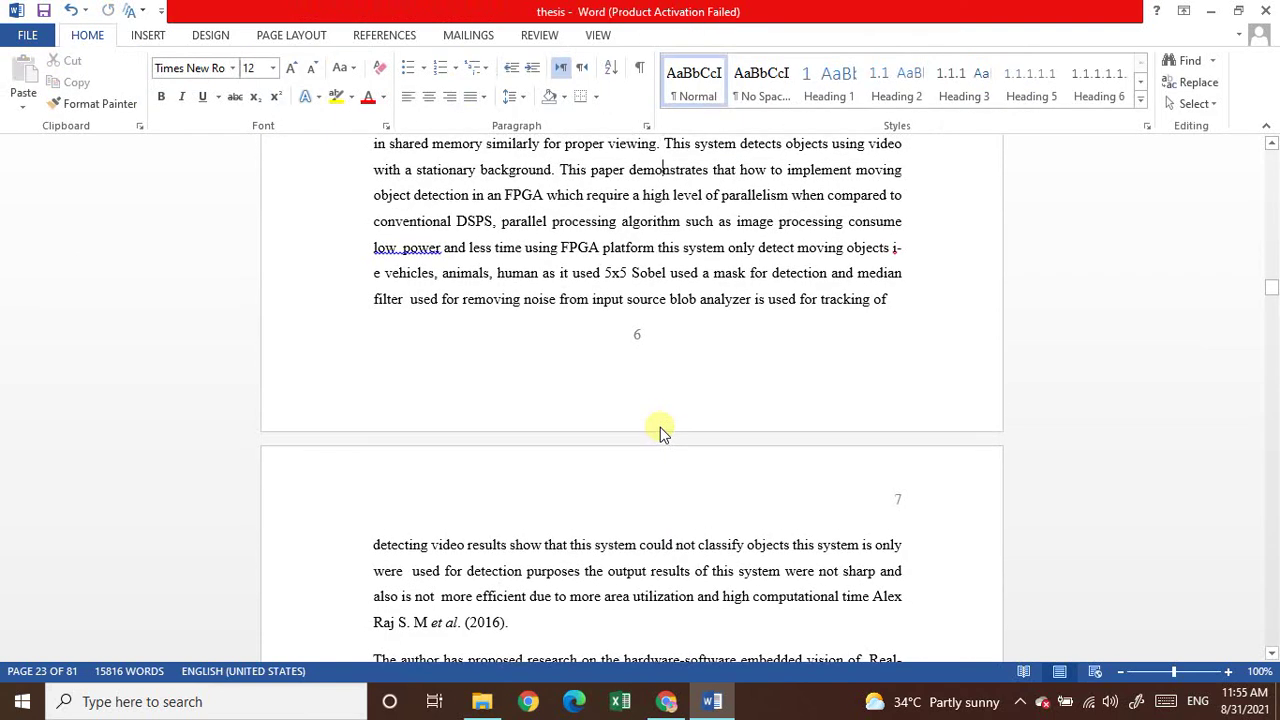
scroll(660, 430, down, 3)
scroll(660, 432, down, 8)
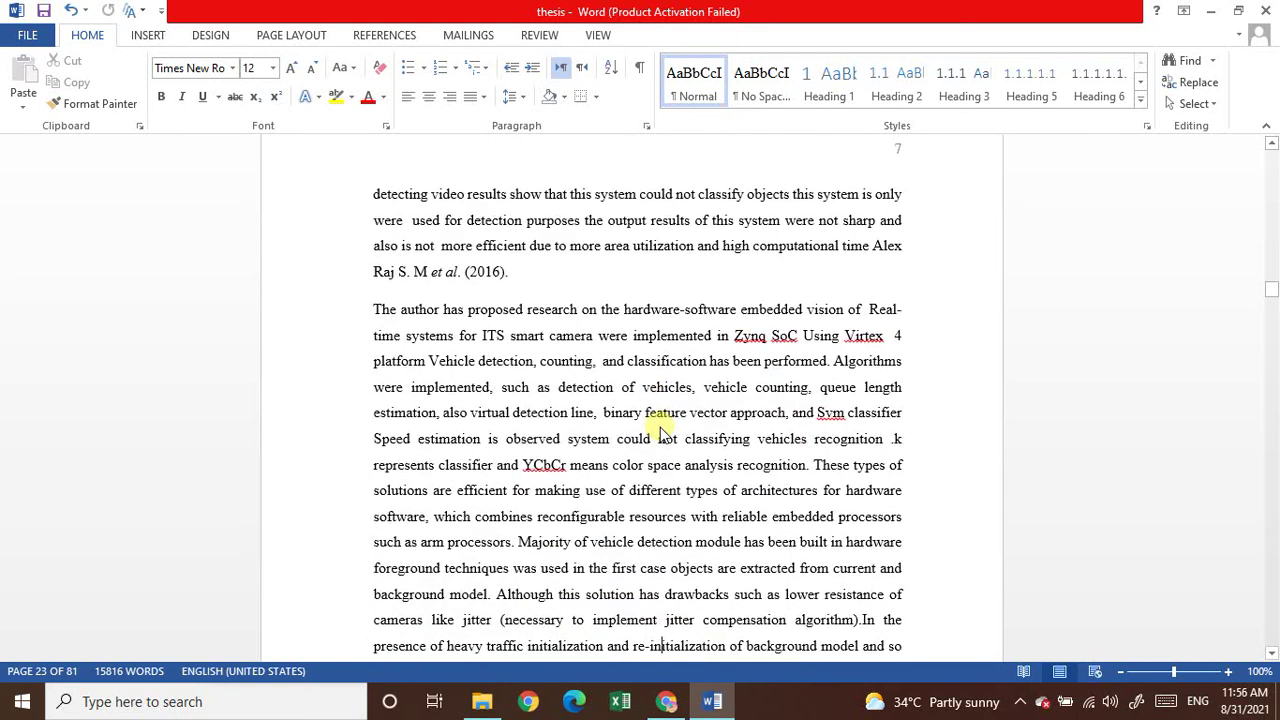
scroll(660, 430, down, 5)
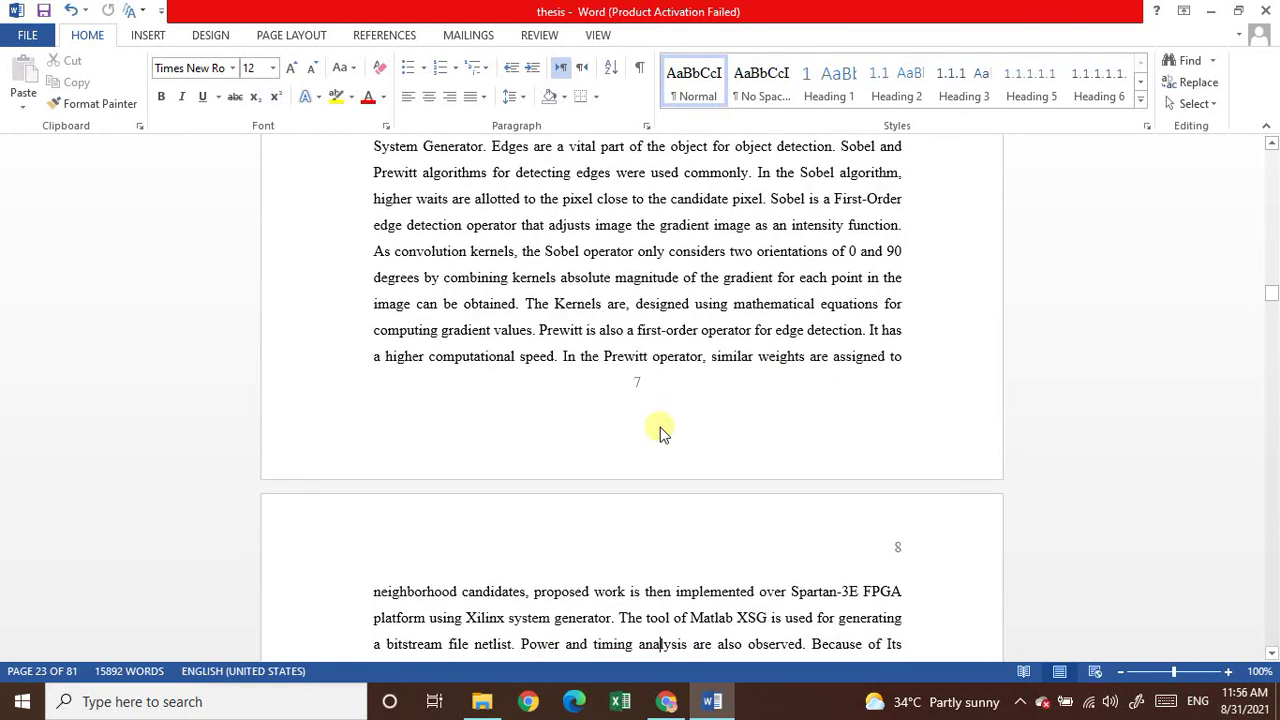
double_click(649, 394)
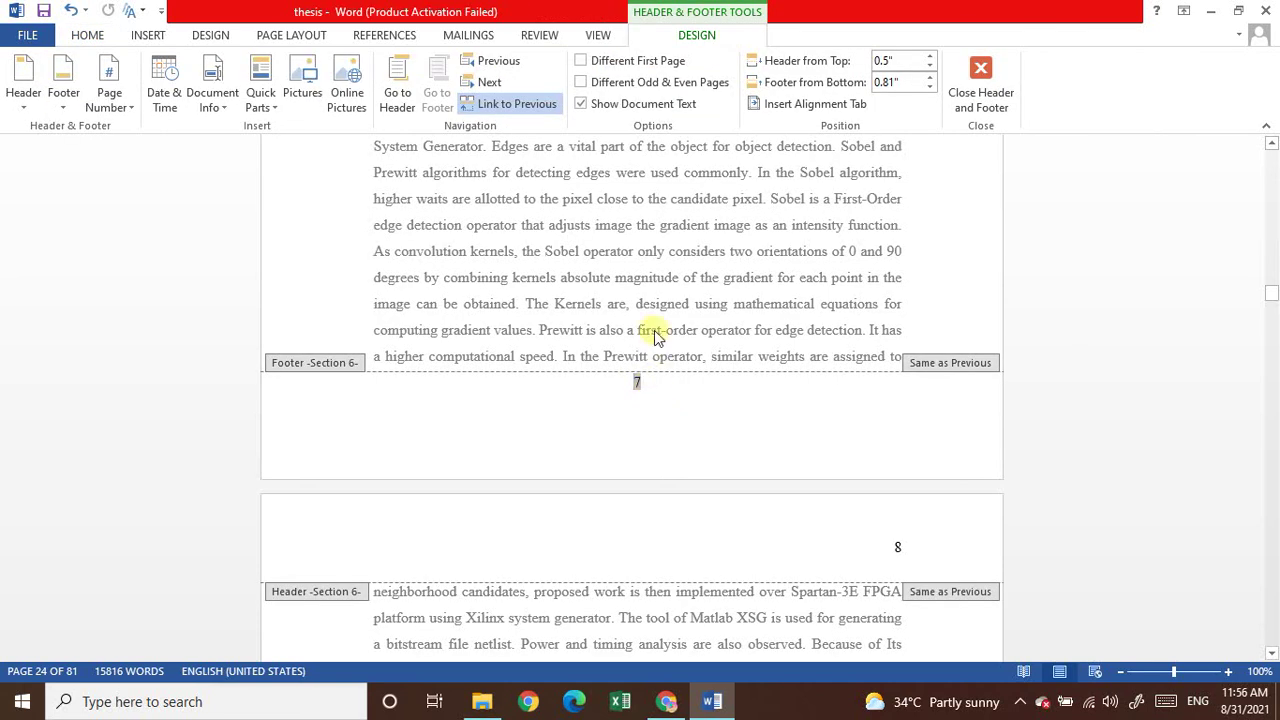
click(466, 103)
Step: Delete the centered page number from the Section 6 footer, and return to the body text
scroll(520, 180, up, 3)
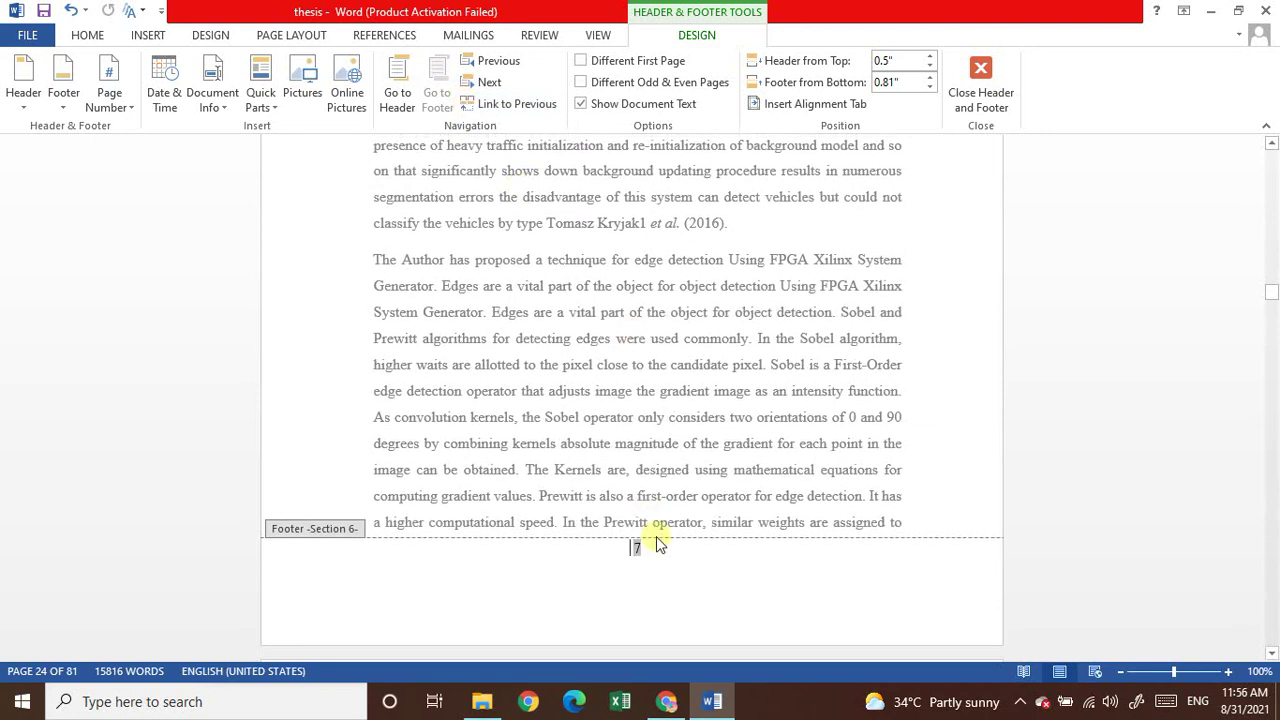
click(658, 550)
key(BackSpace)
key(BackSpace)
double_click(679, 503)
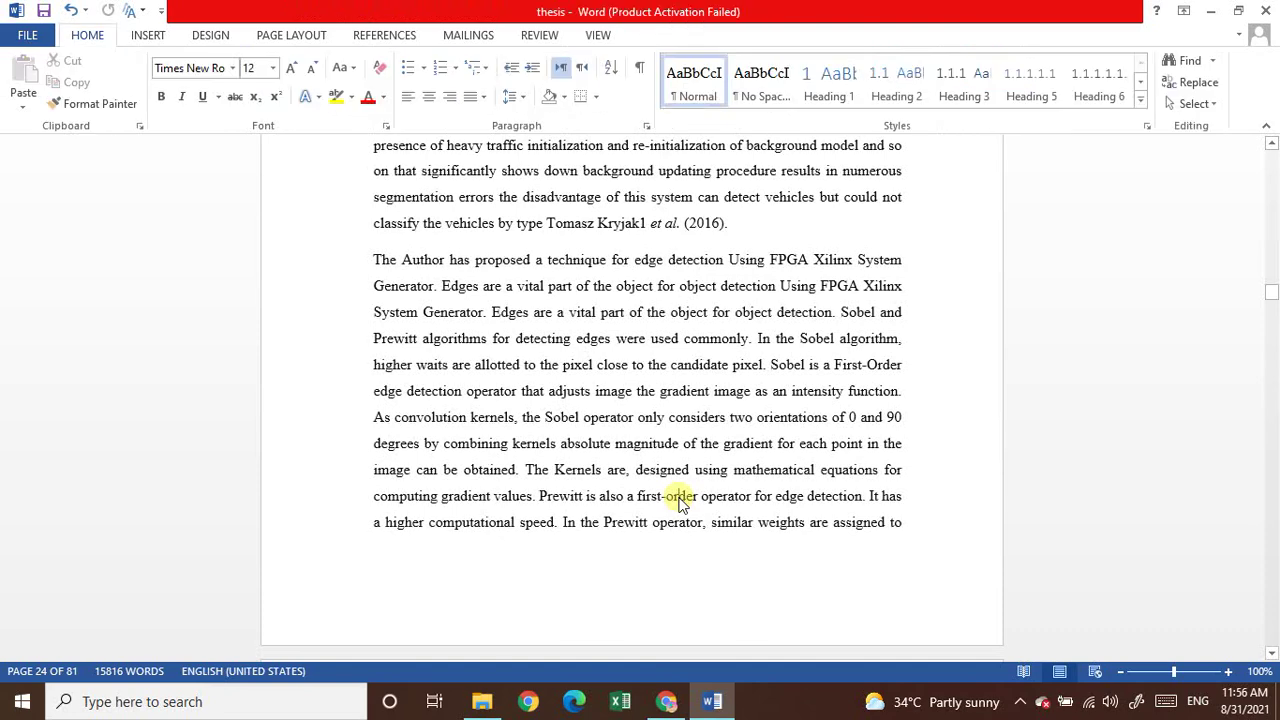
Step: Check the header and footer page numbers on the remaining Chapter 2 pages through to the first page of Chapter 3
scroll(679, 503, down, 10)
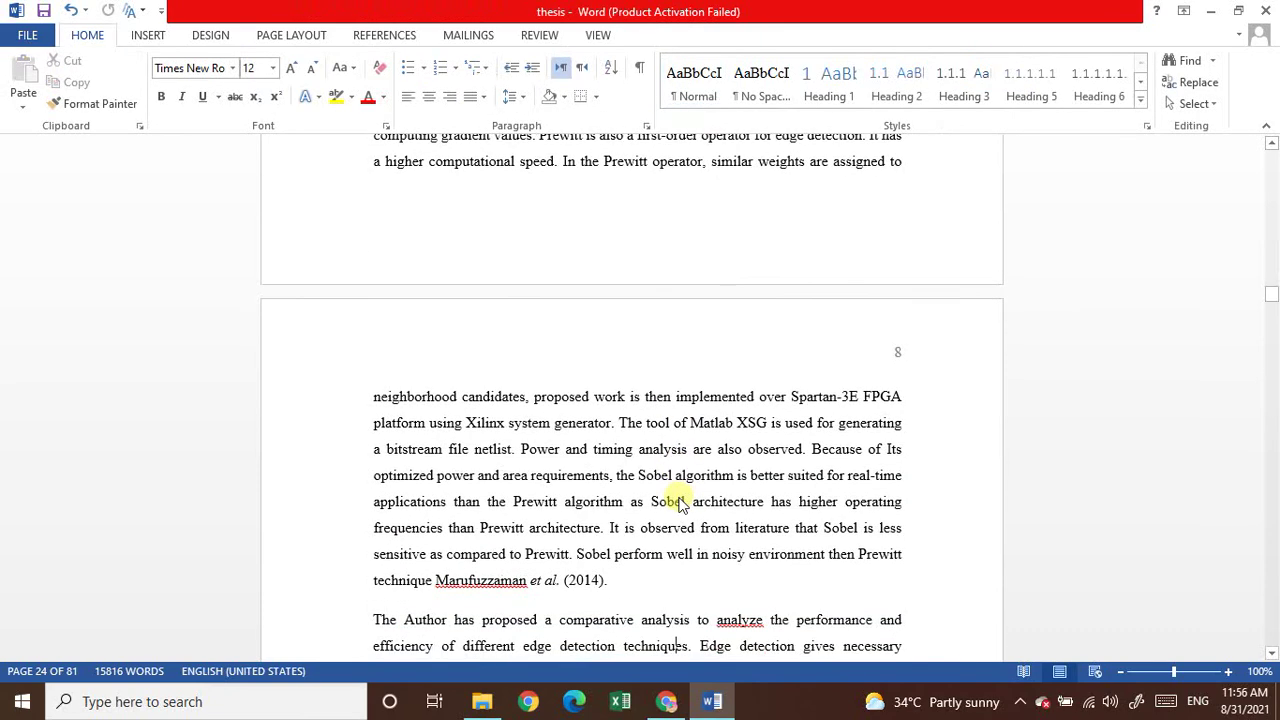
scroll(679, 503, down, 10)
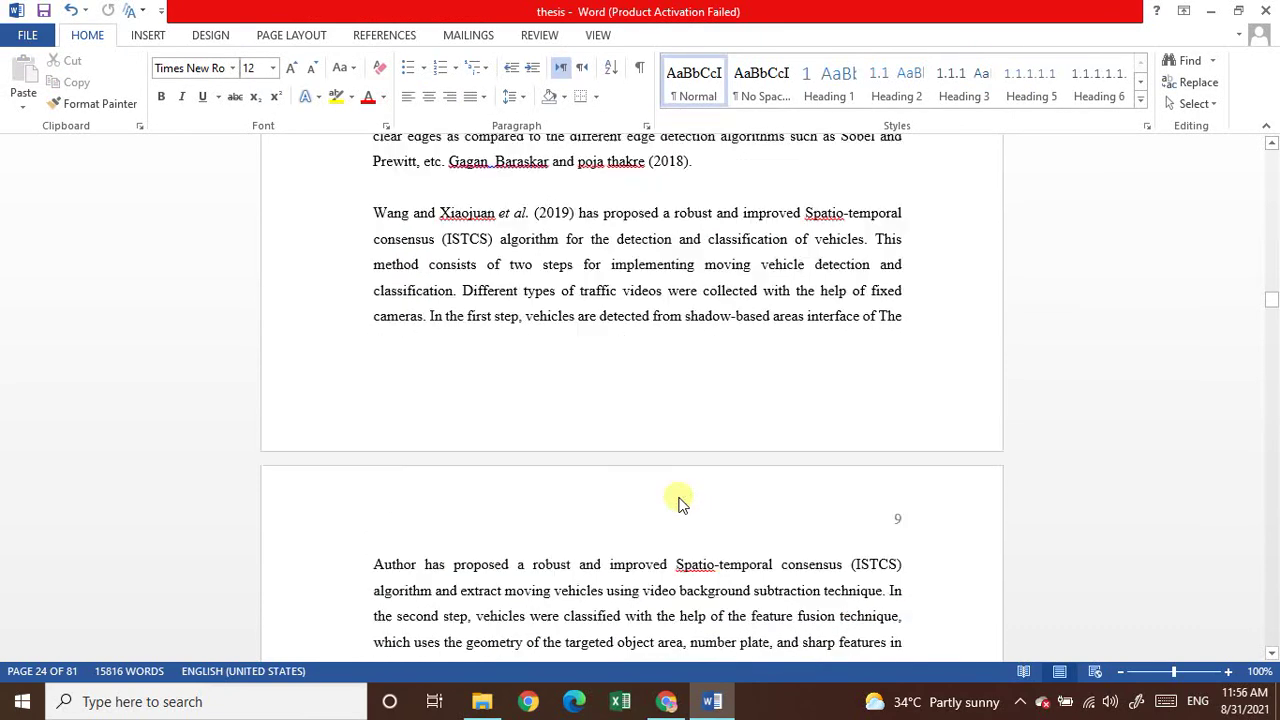
scroll(679, 503, down, 10)
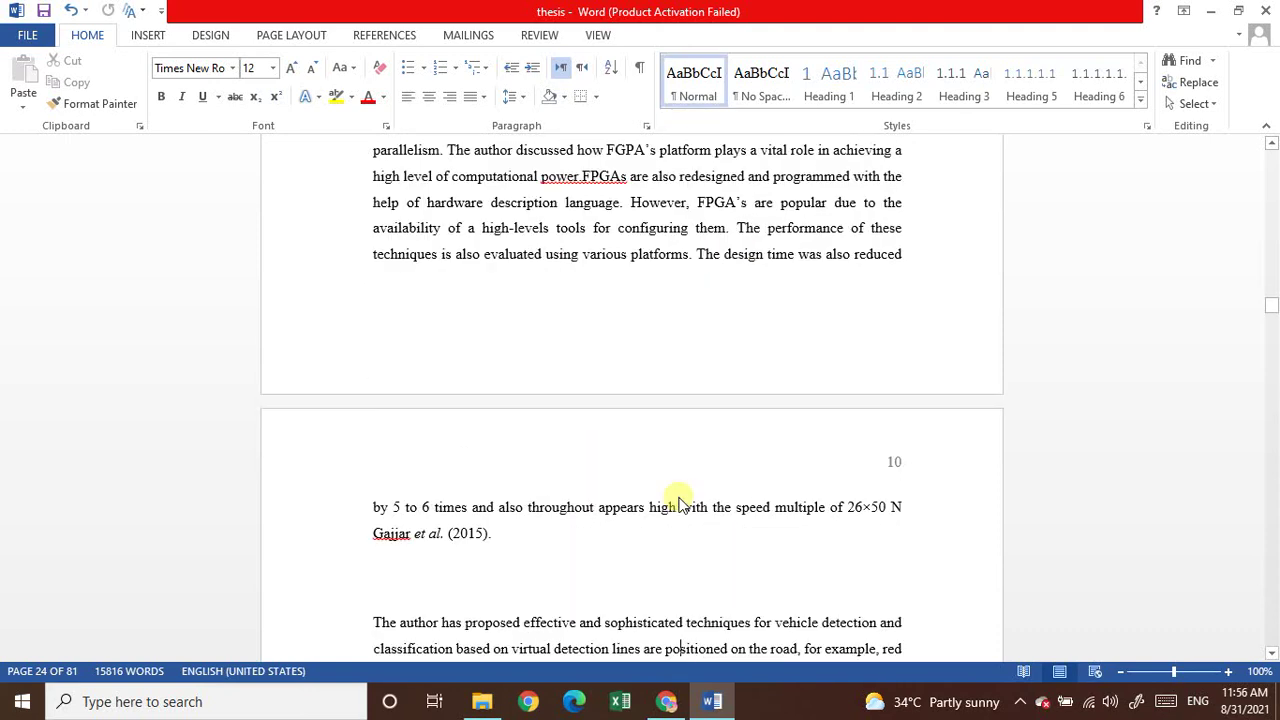
scroll(679, 503, down, 10)
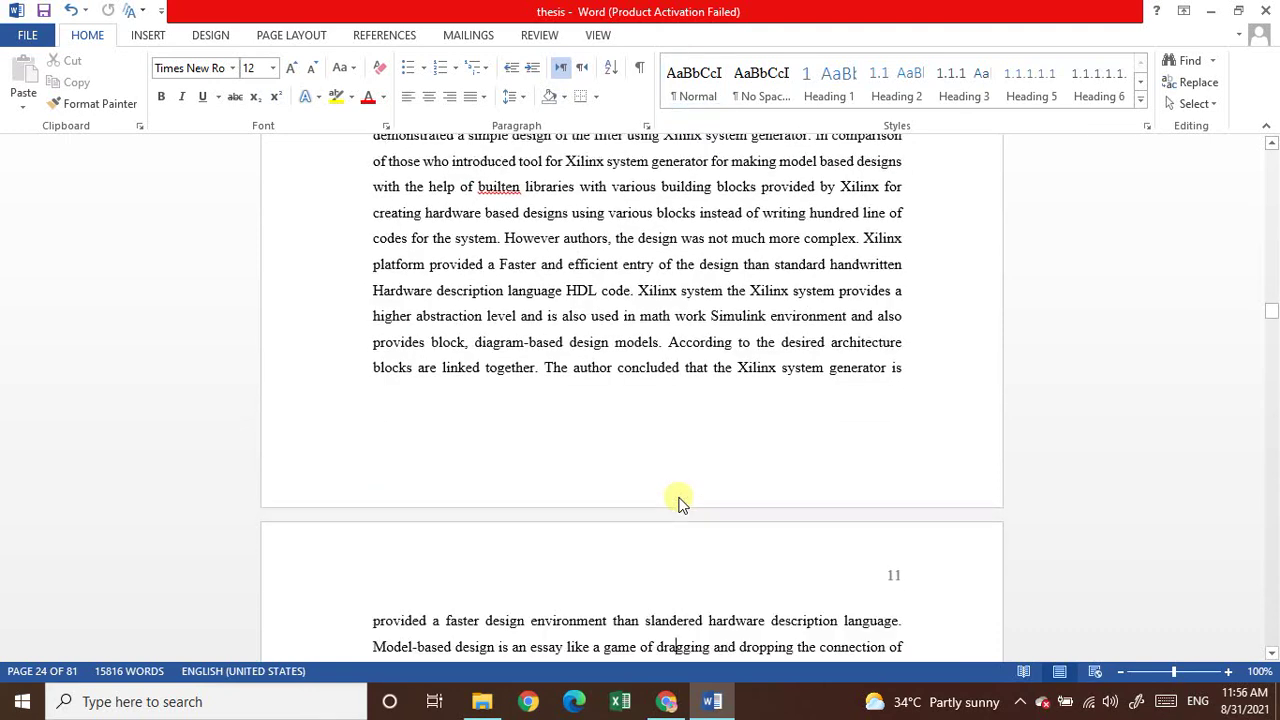
scroll(679, 503, down, 10)
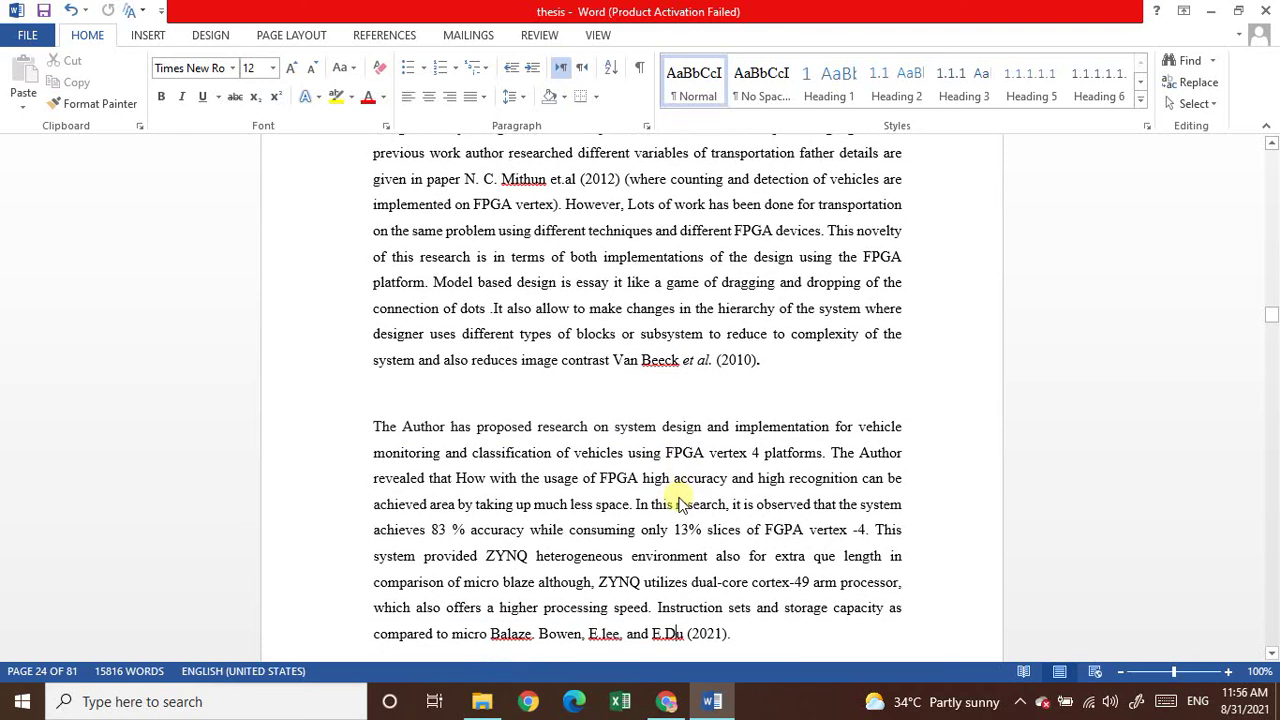
scroll(679, 503, down, 10)
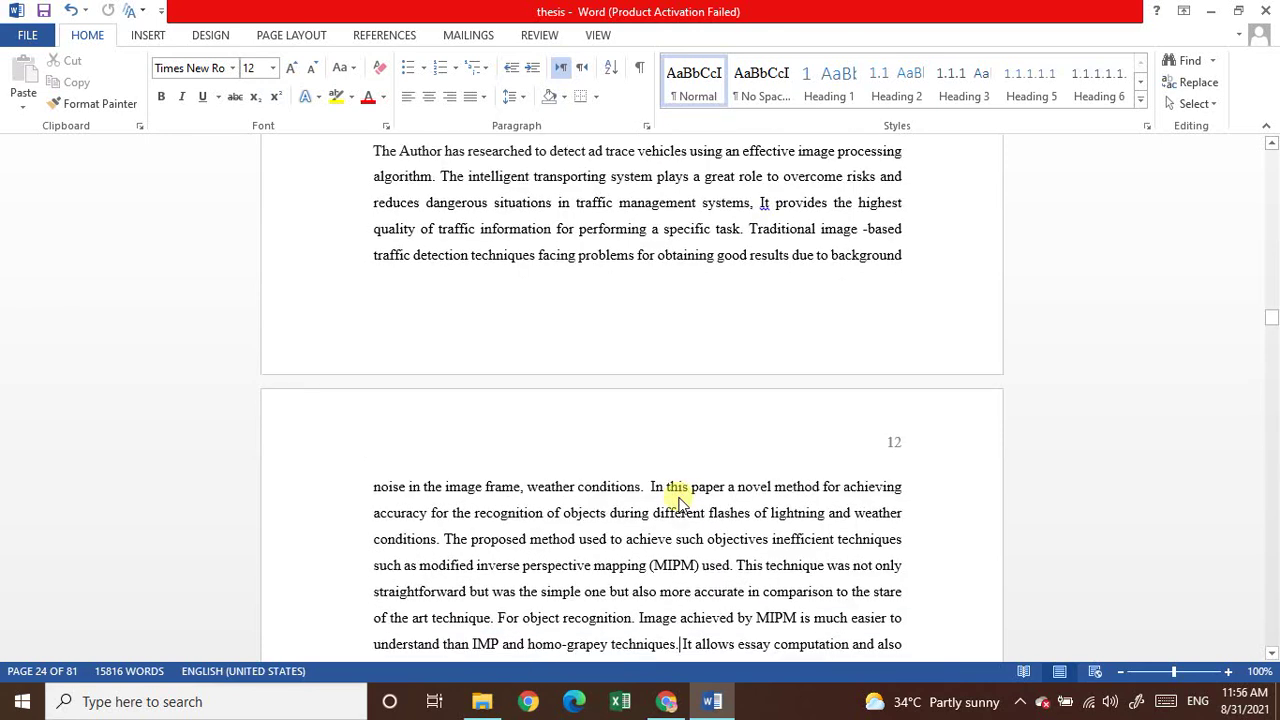
scroll(679, 503, down, 10)
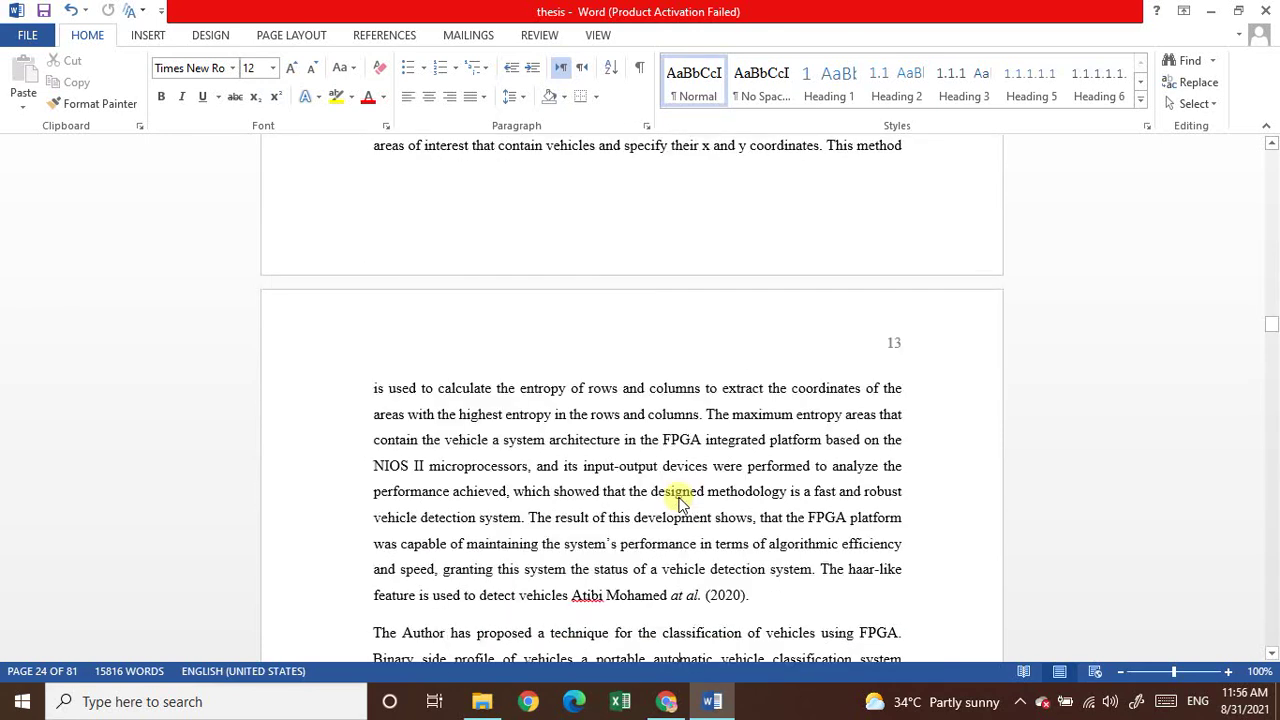
scroll(679, 503, down, 4)
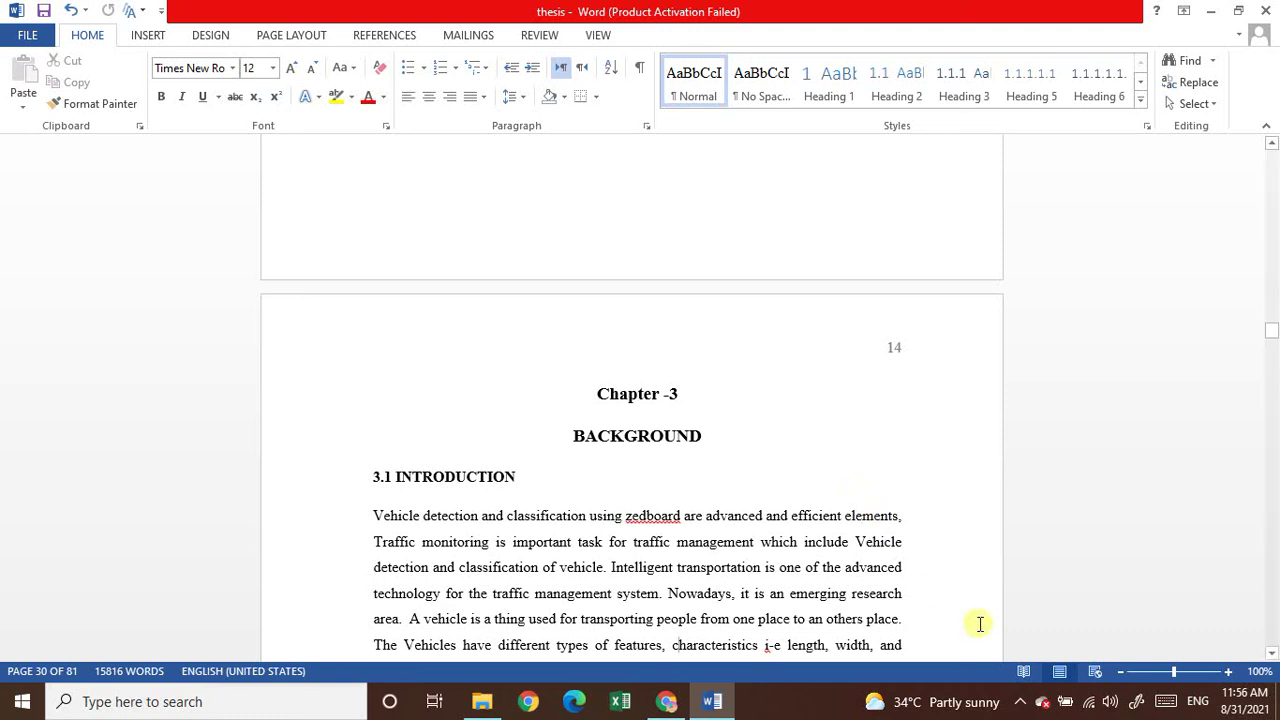
click(1019, 702)
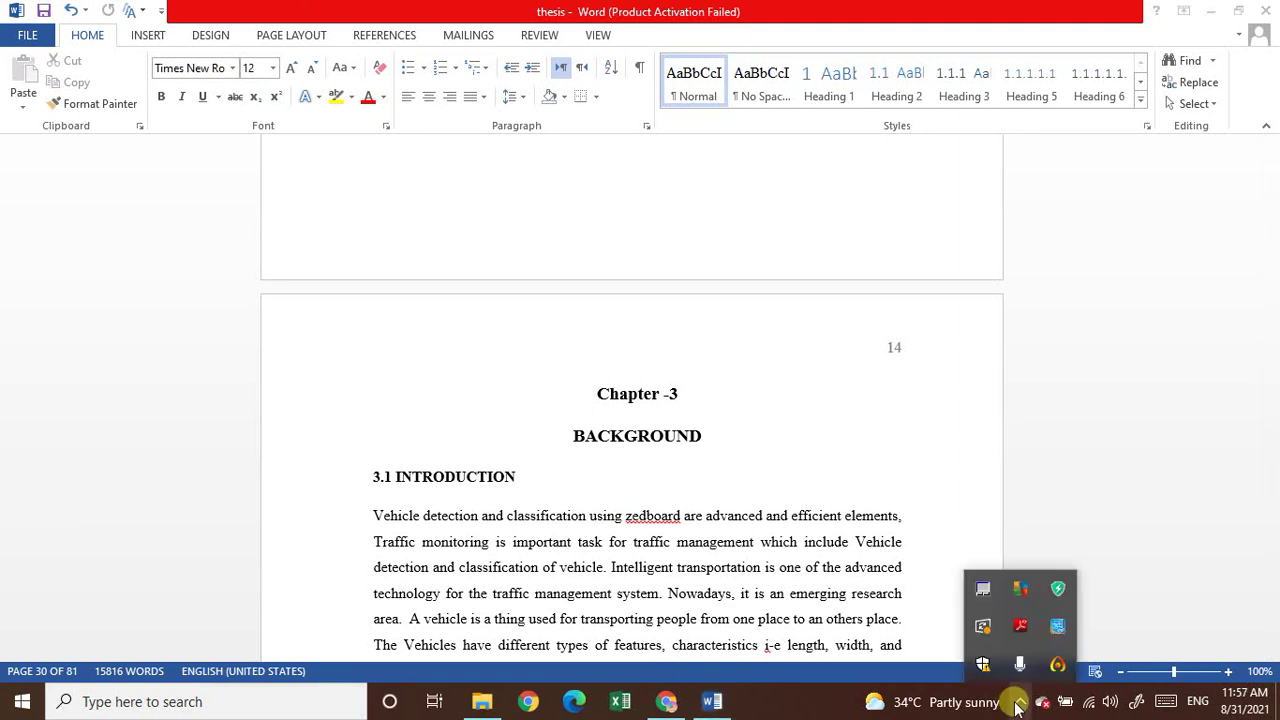
click(1058, 666)
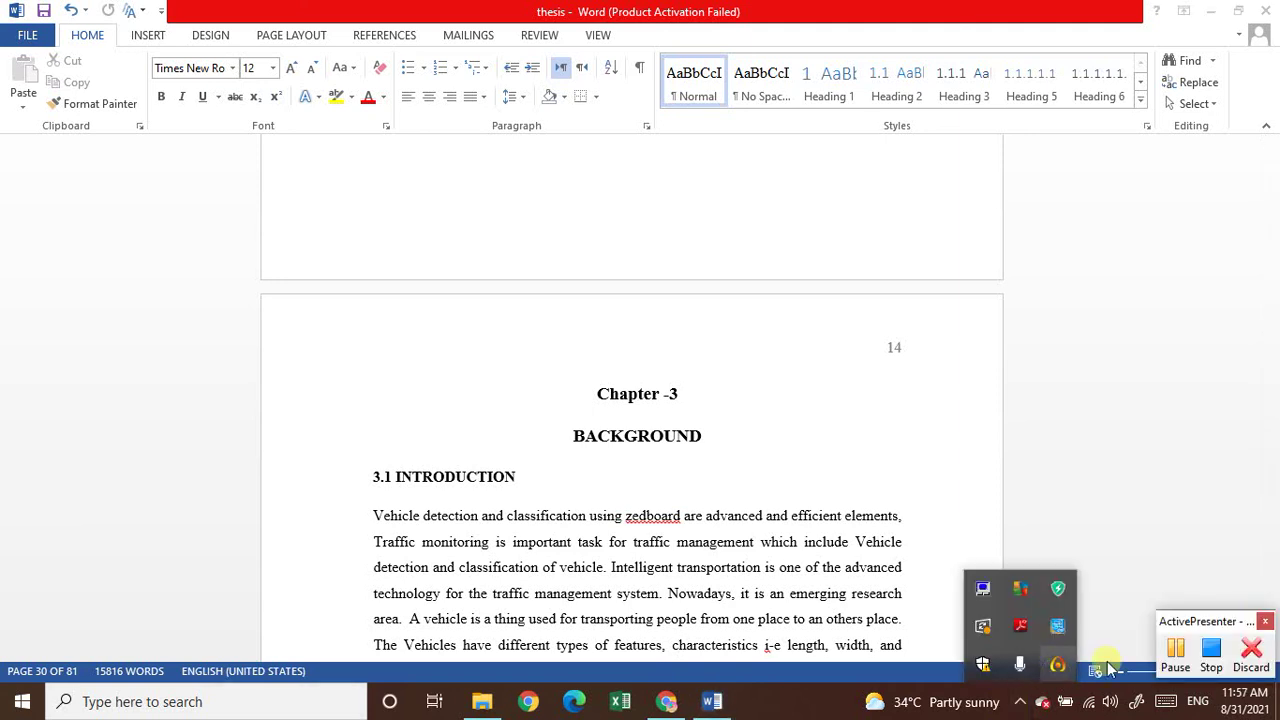